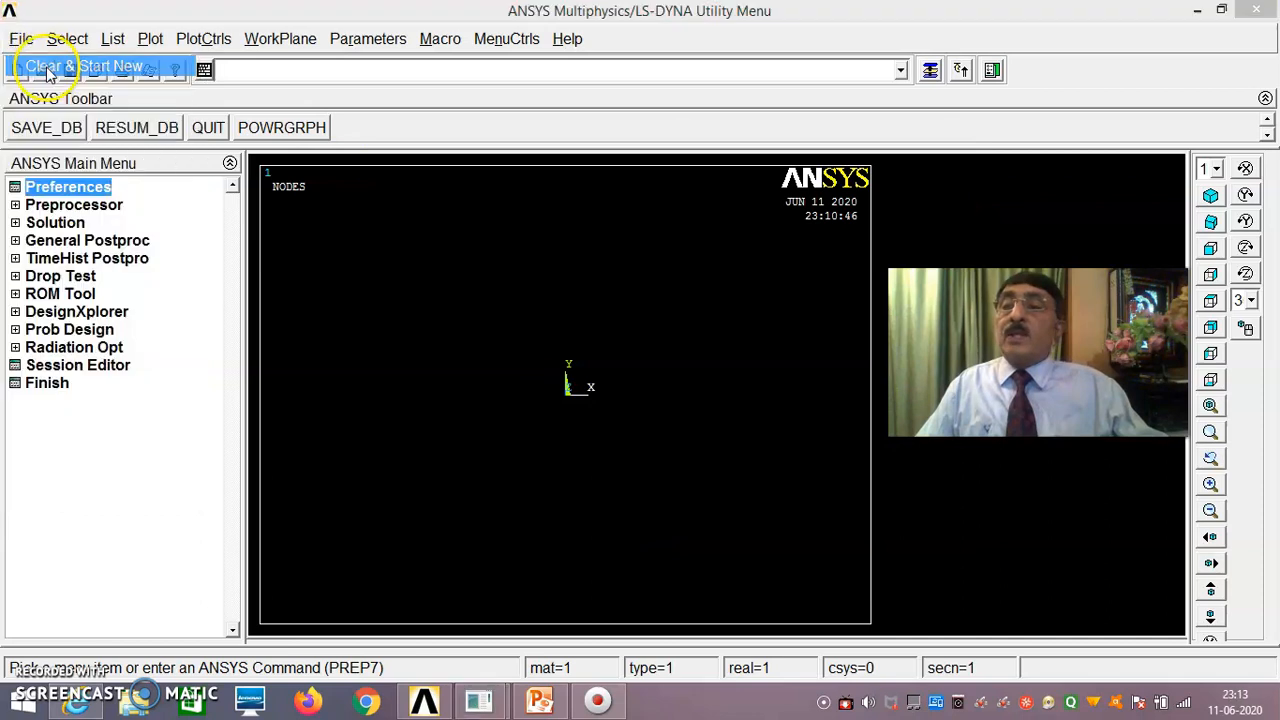
# Clear the database and start a new one without reading the start.ans file
pyautogui.click(640, 394)
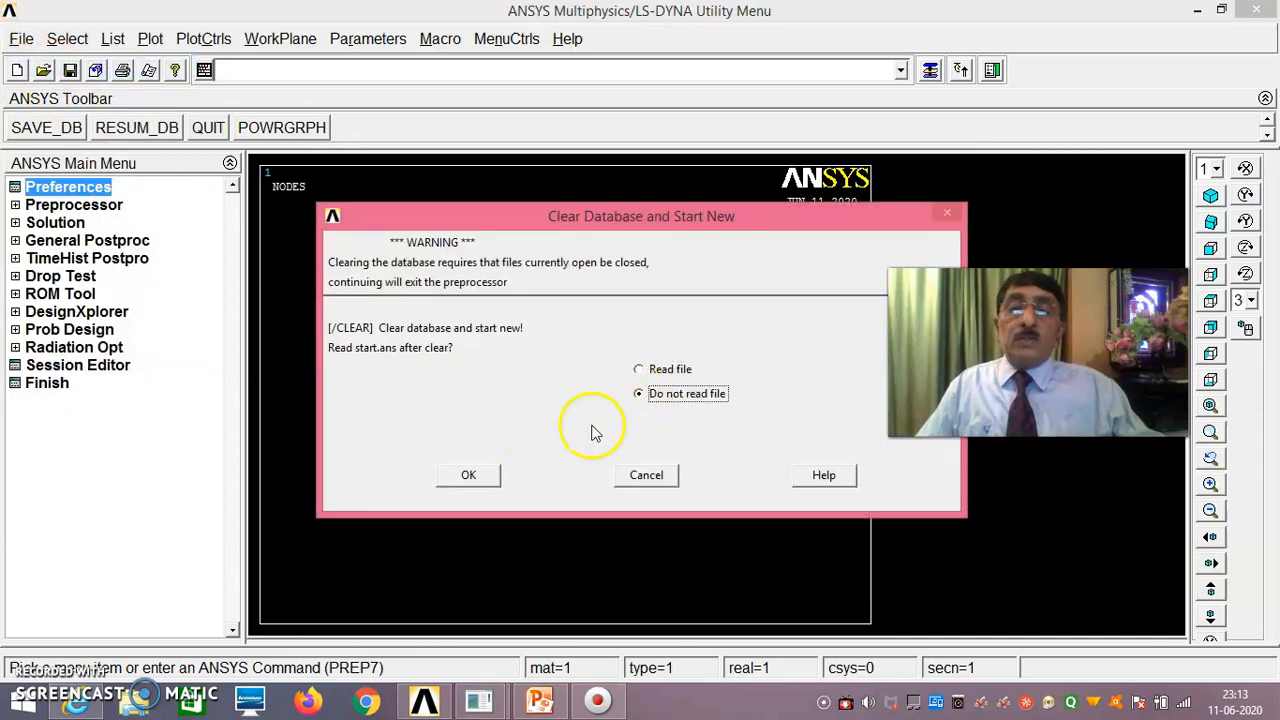
pyautogui.click(472, 476)
pyautogui.click(234, 141)
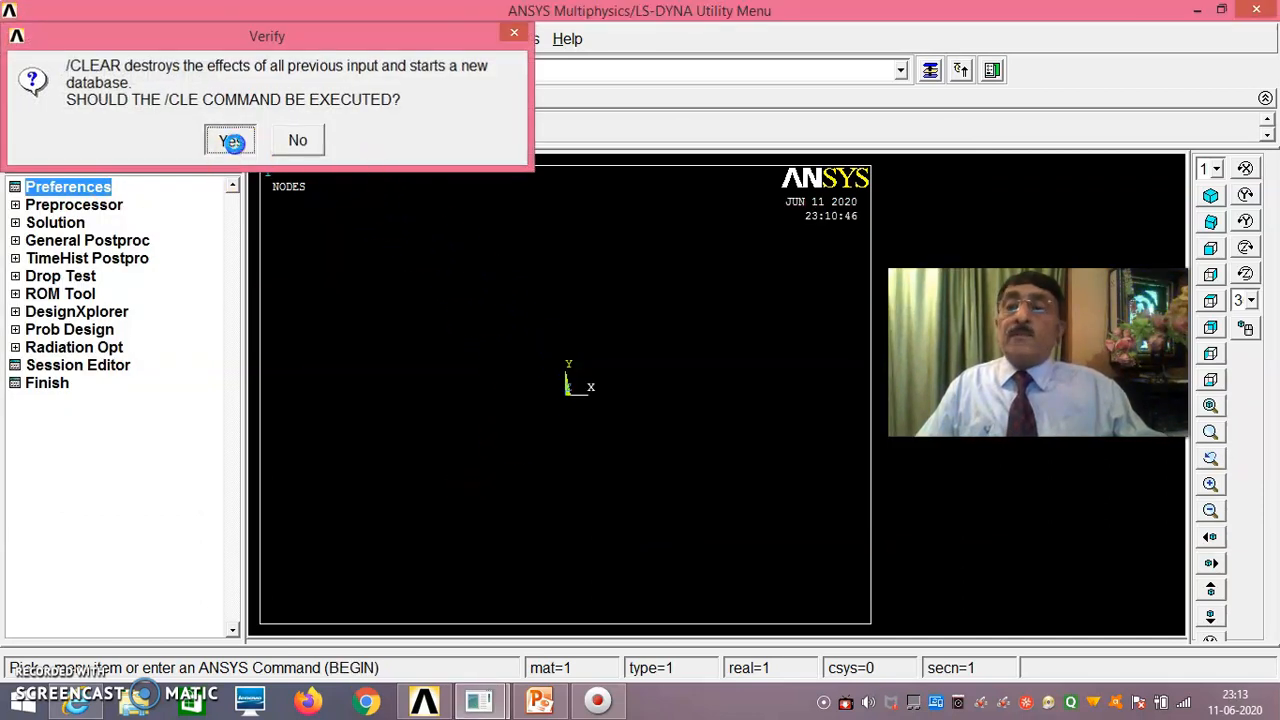
pyautogui.rightClick(407, 259)
pyautogui.click(445, 336)
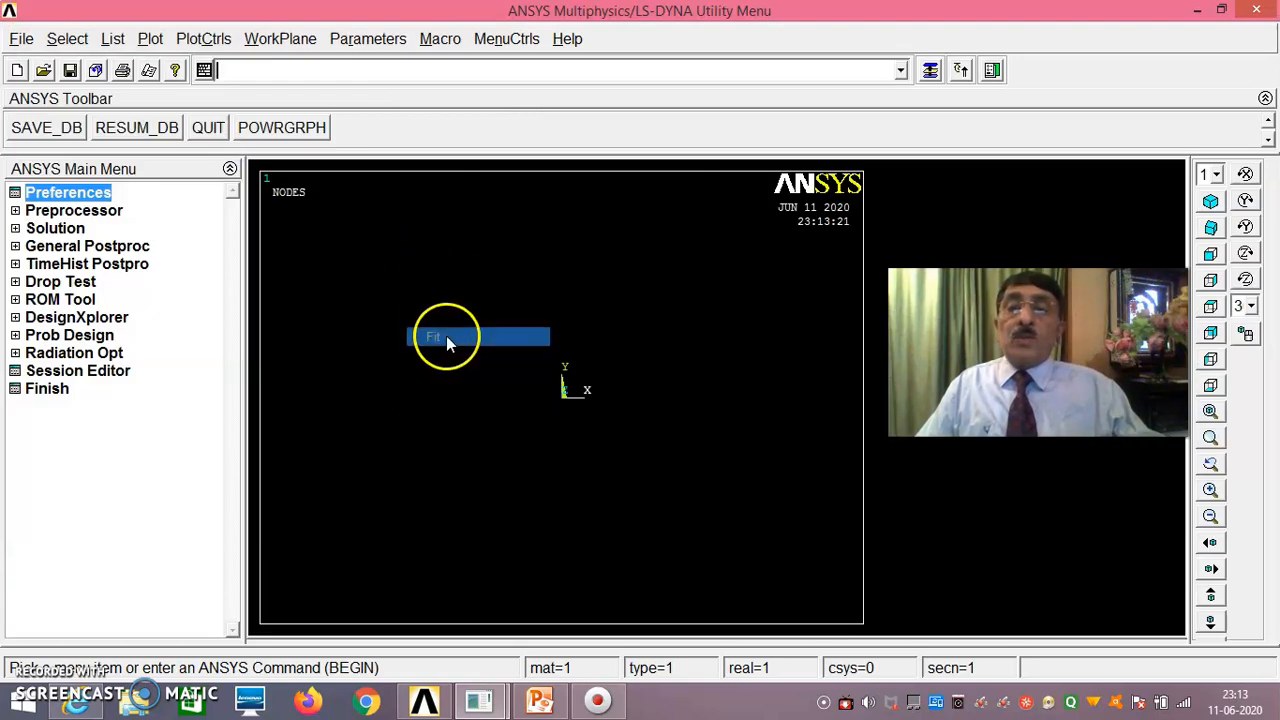
# Change the jobname to the analyst's name followed by "-Harmonic", with new log and error files enabled
pyautogui.click(22, 40)
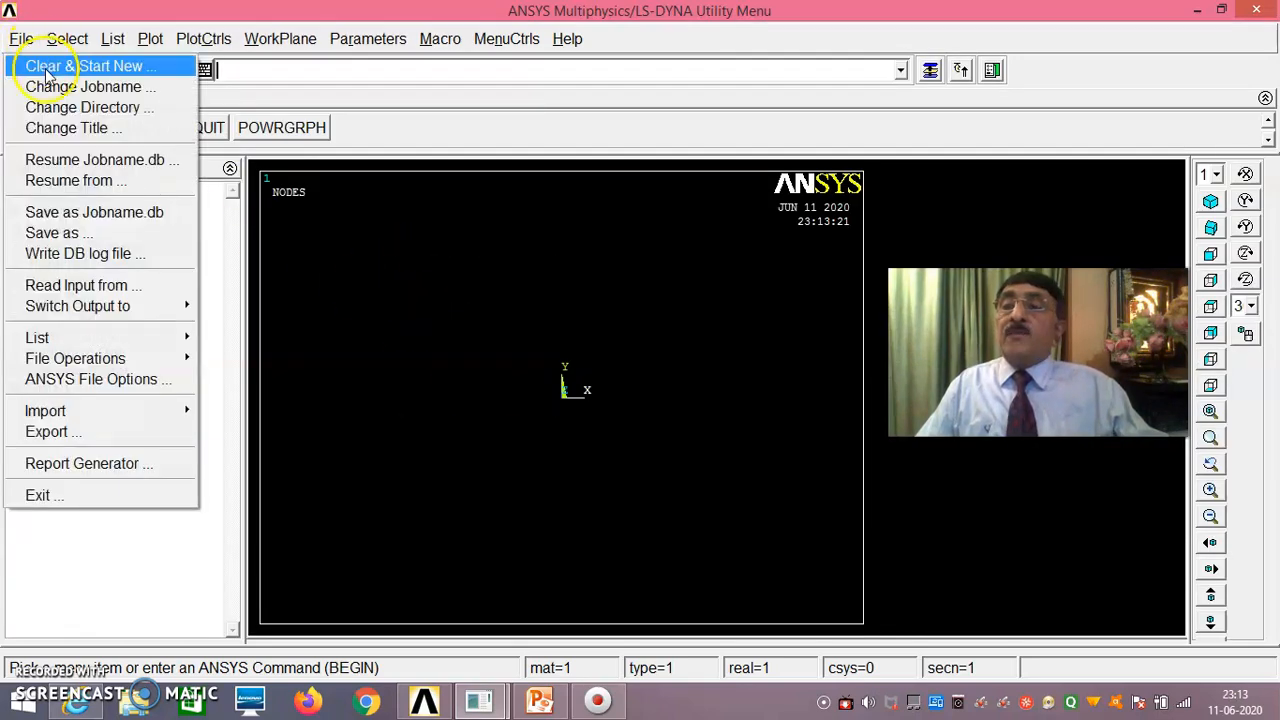
pyautogui.click(63, 84)
pyautogui.click(692, 321)
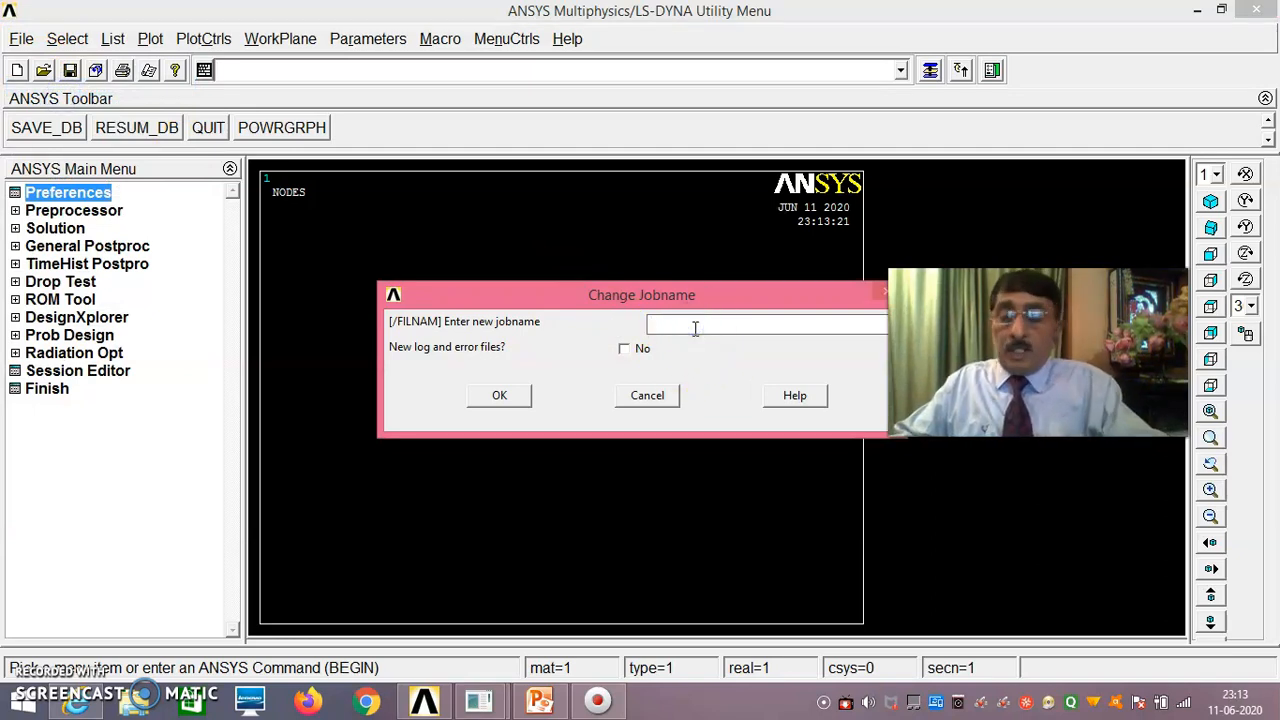
pyautogui.write('Gurud')
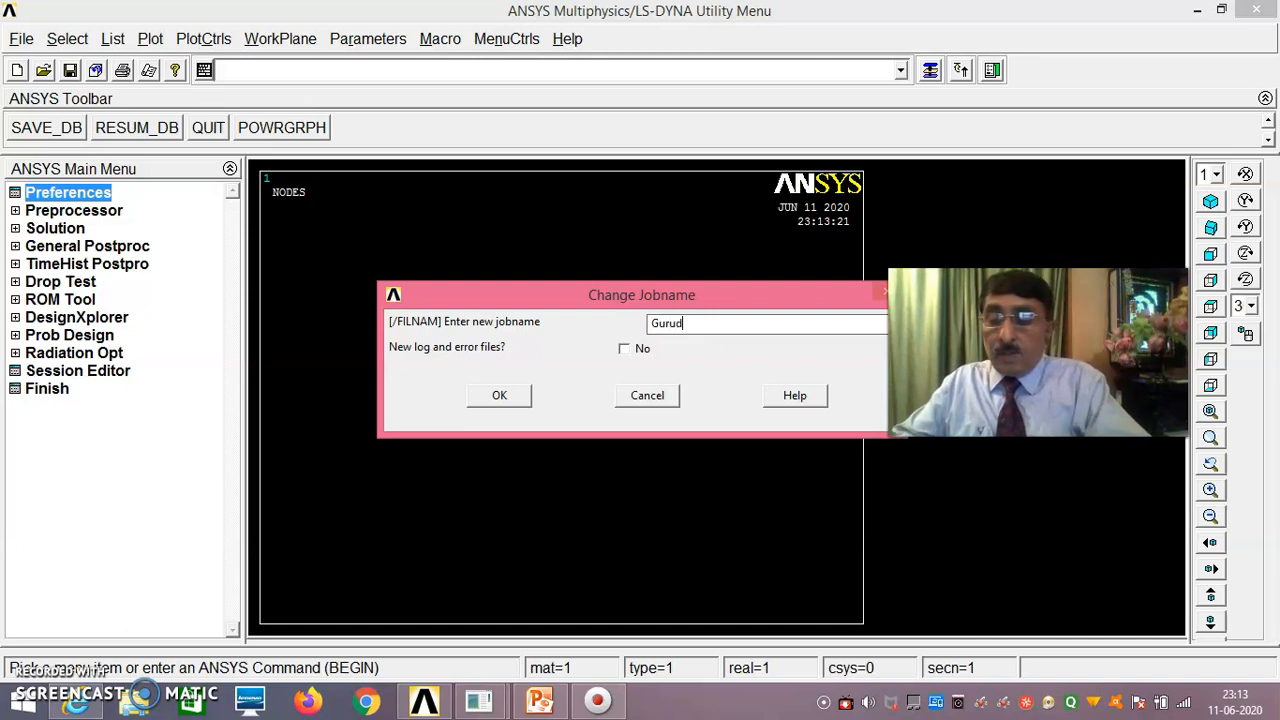
pyautogui.write('att-Harmonic')
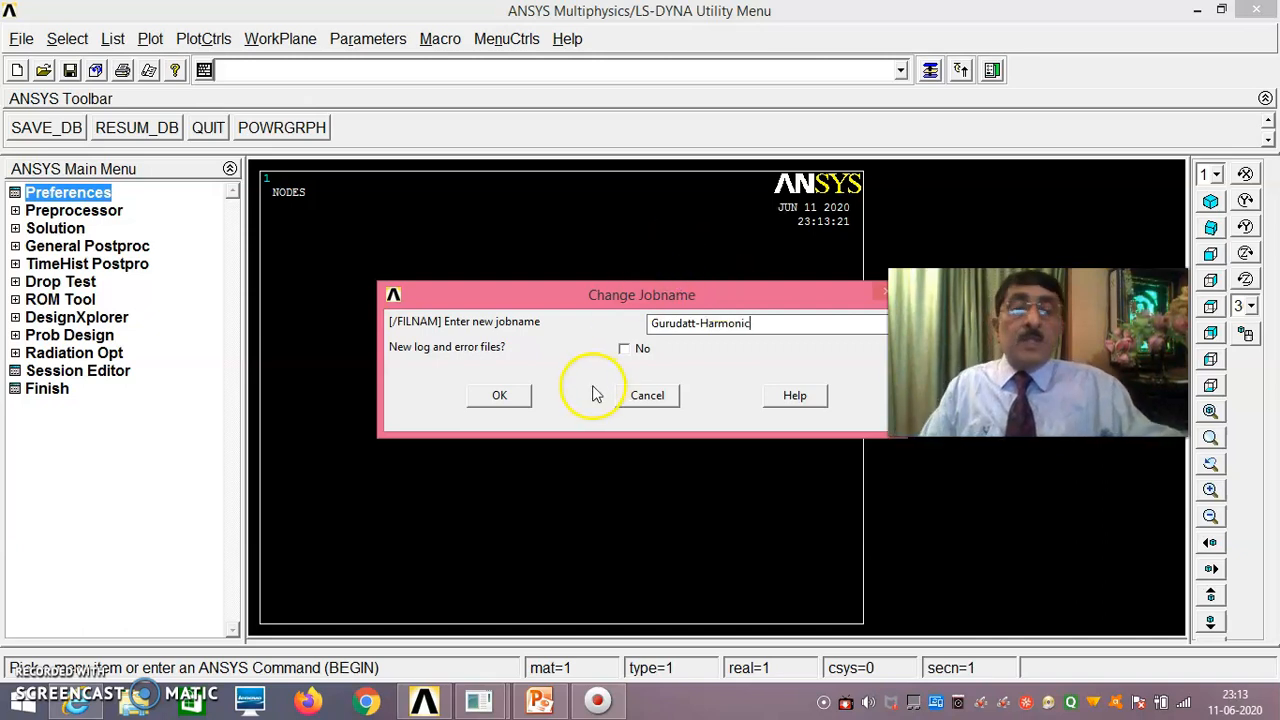
pyautogui.click(624, 348)
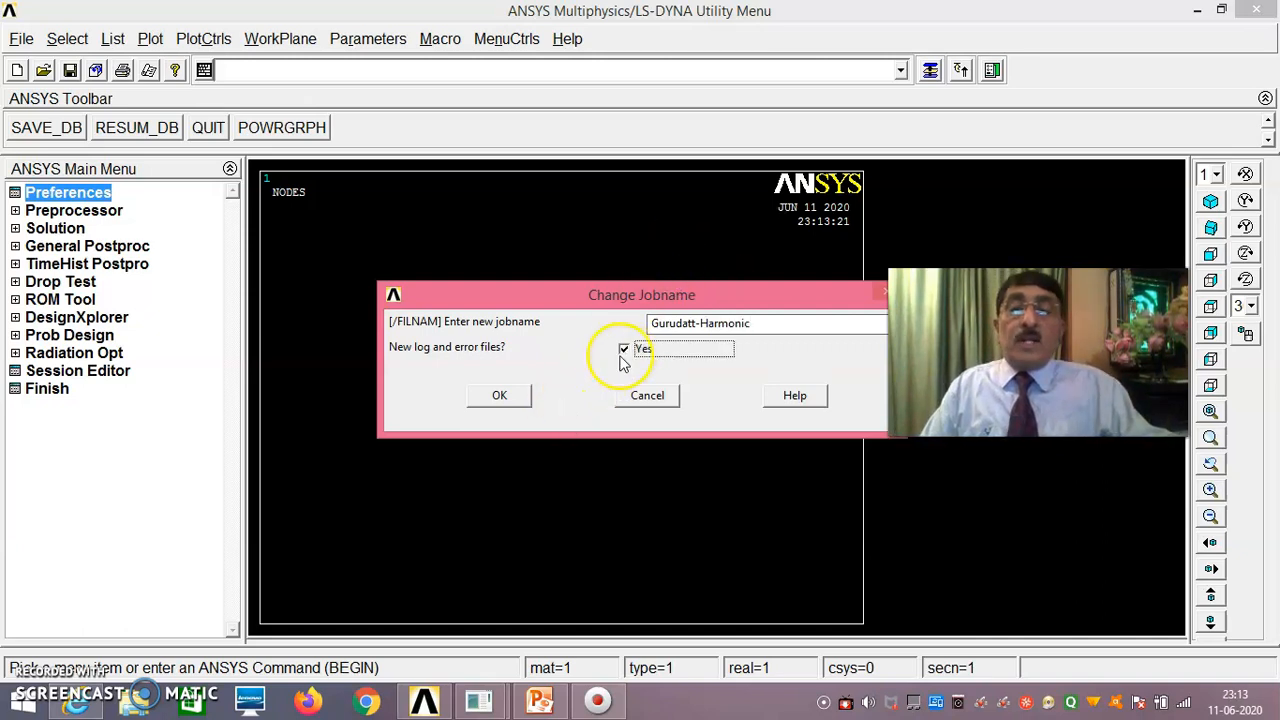
pyautogui.click(497, 397)
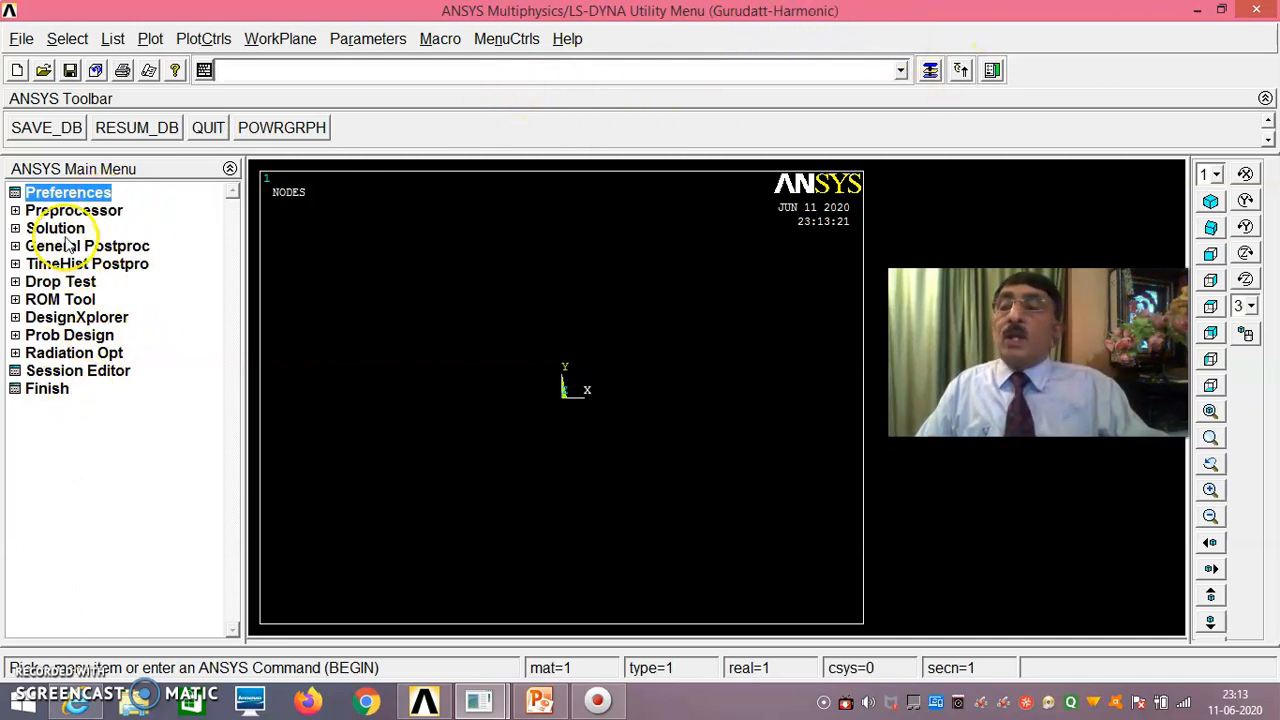
# Set the analysis title to "Harmonic Analysis Of A Cantilever Beam" and refresh the plot to display it
pyautogui.click(21, 38)
pyautogui.click(68, 130)
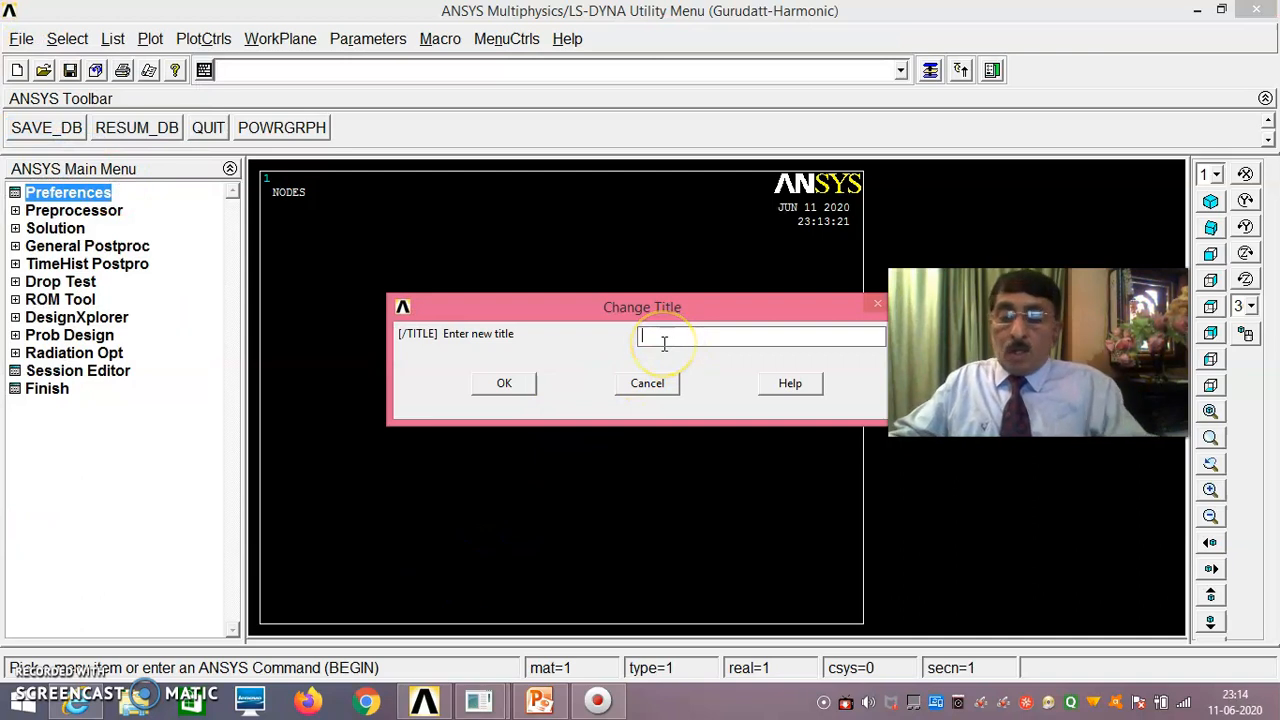
pyautogui.write('Harm')
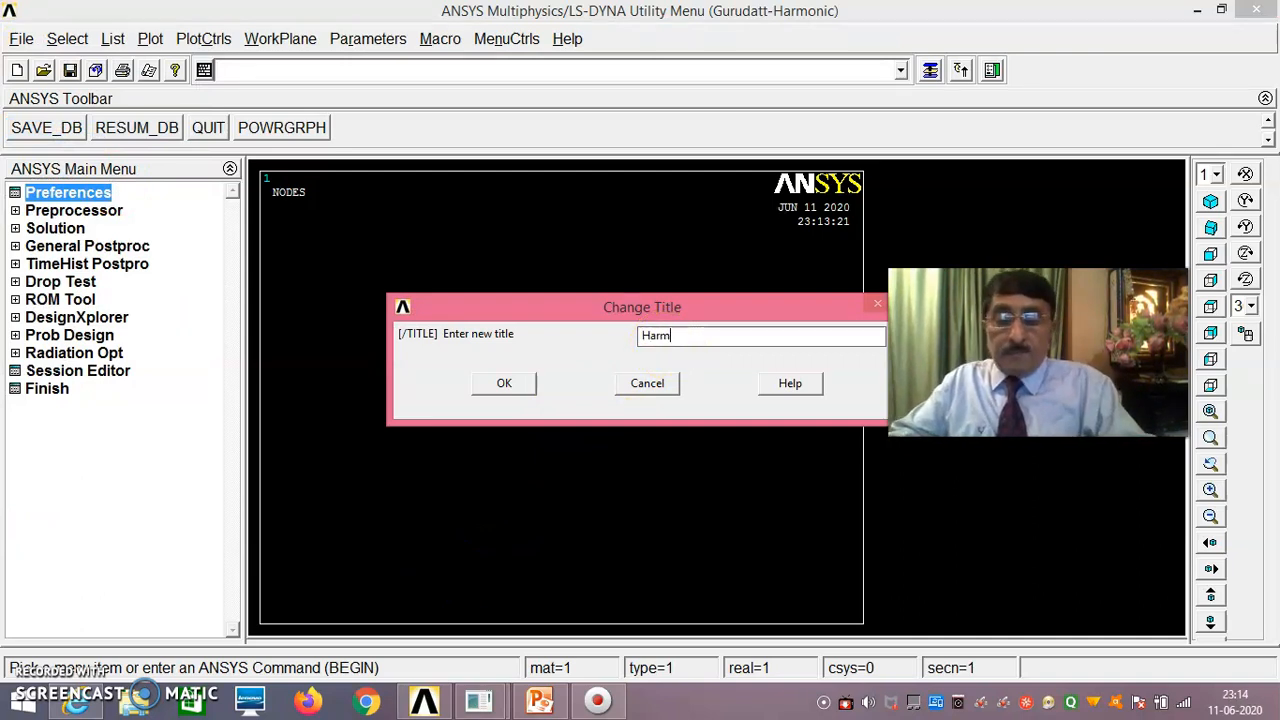
pyautogui.write('onic Analysis Of A Cant')
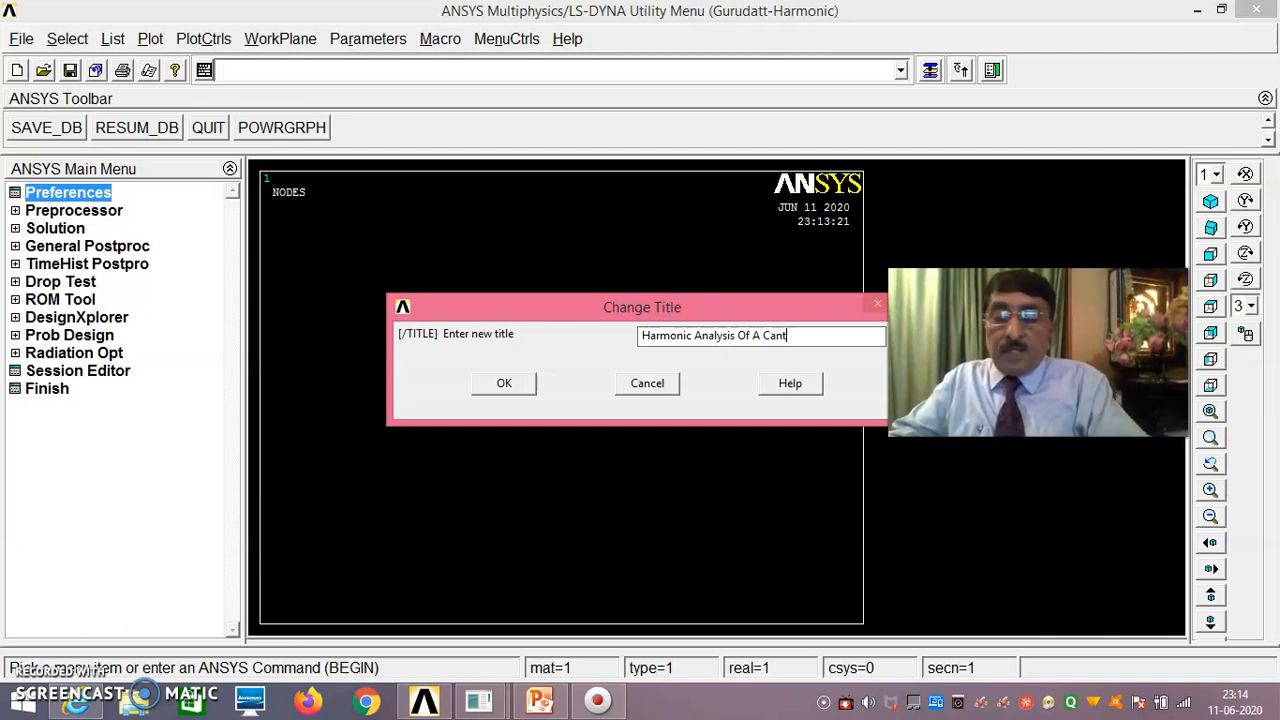
pyautogui.write('er Beam')
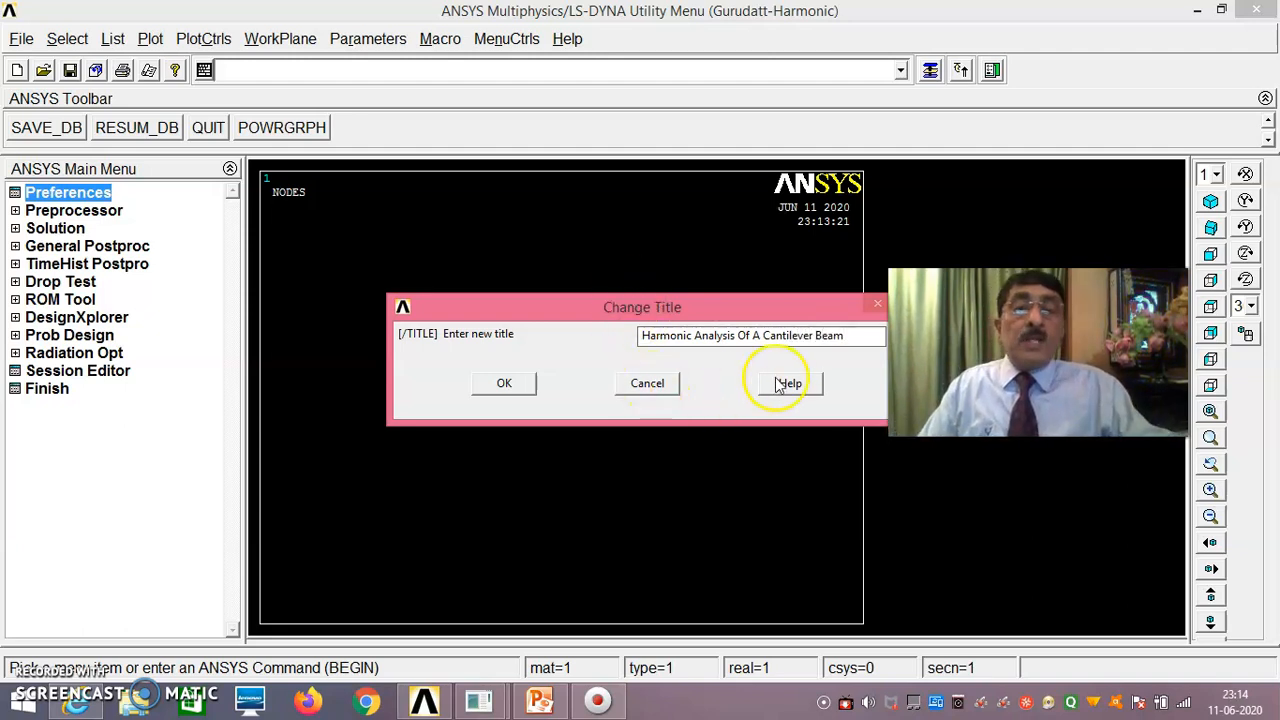
pyautogui.click(517, 392)
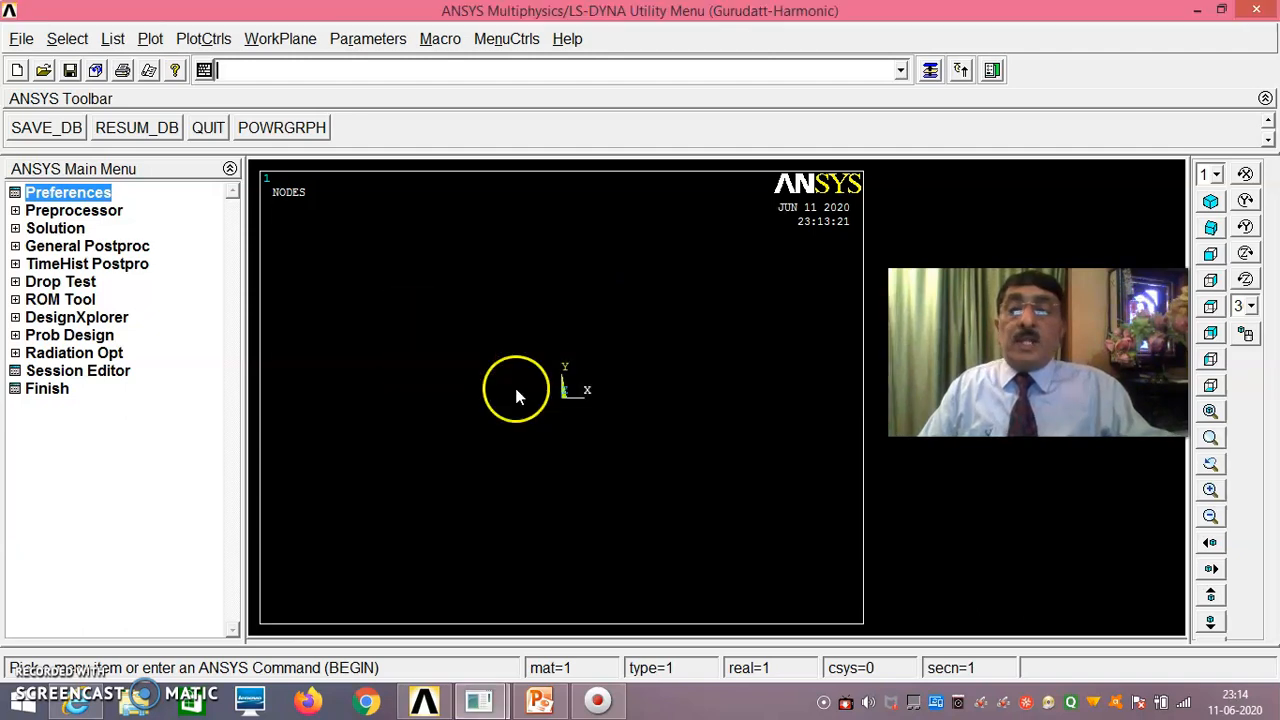
pyautogui.rightClick(393, 303)
pyautogui.click(440, 380)
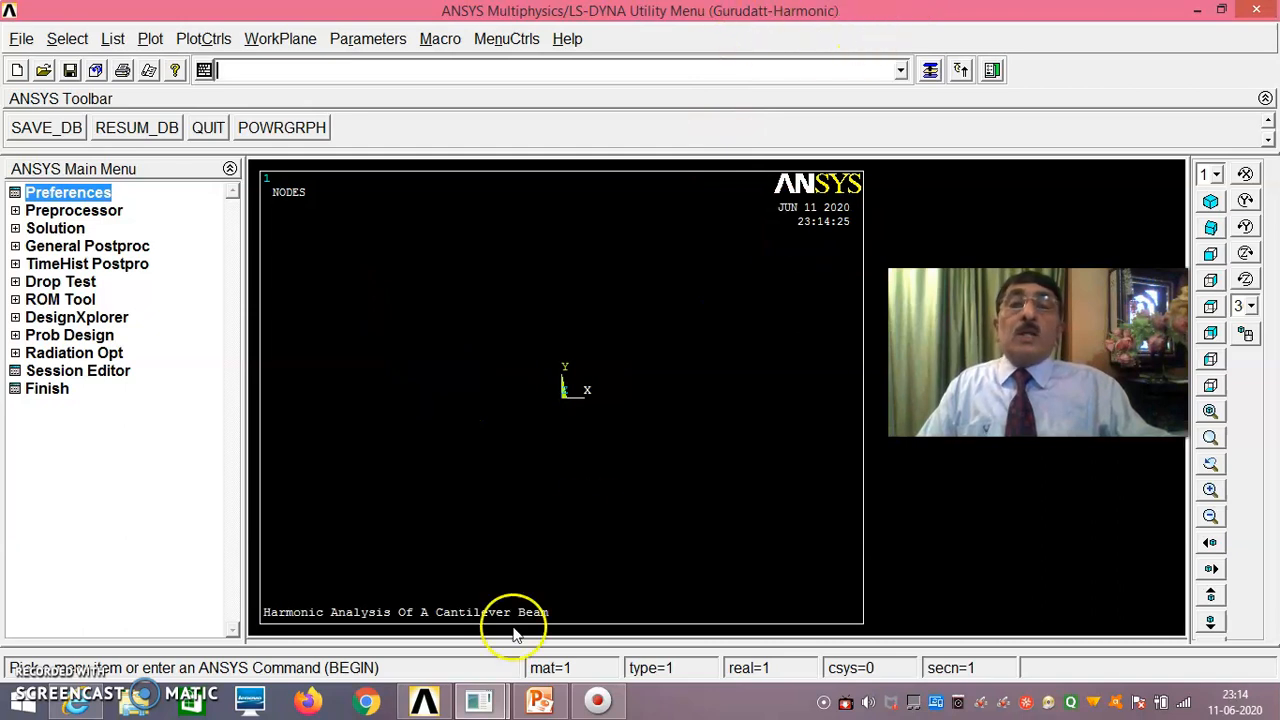
# Filter the preferences to the Structural discipline and define element type 1 as Beam, 2 node 188
pyautogui.click(87, 206)
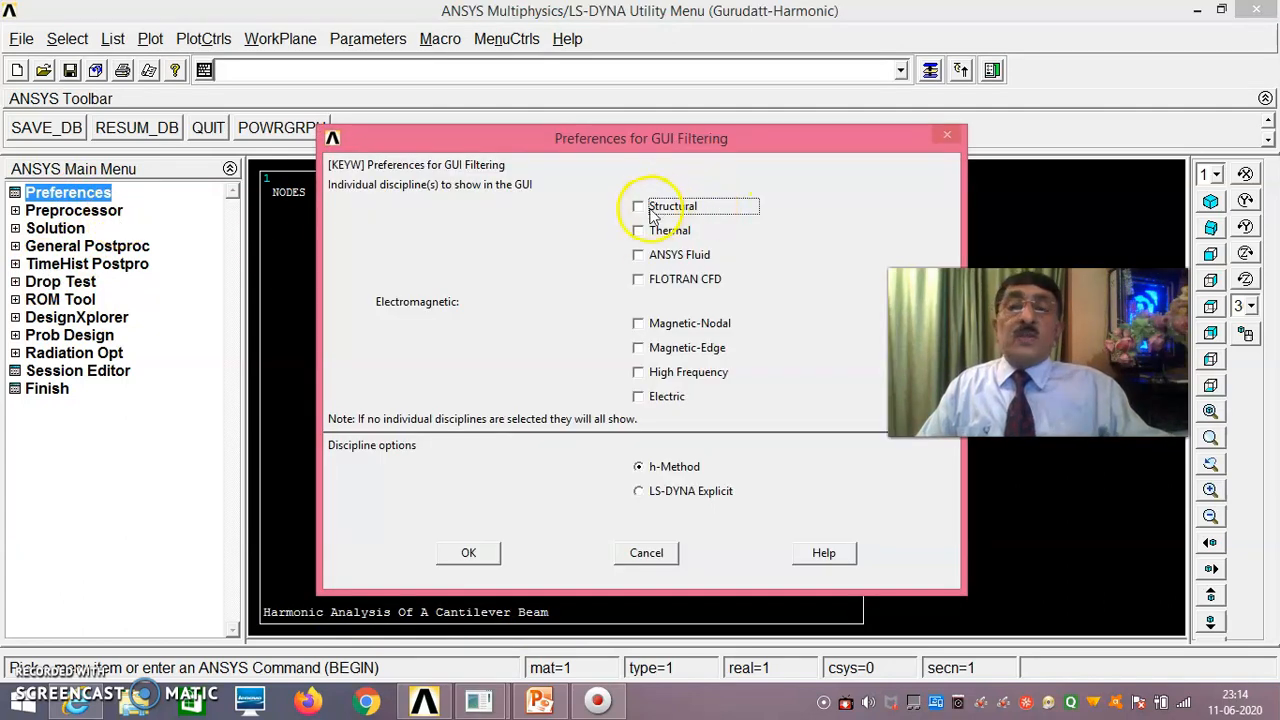
pyautogui.click(467, 553)
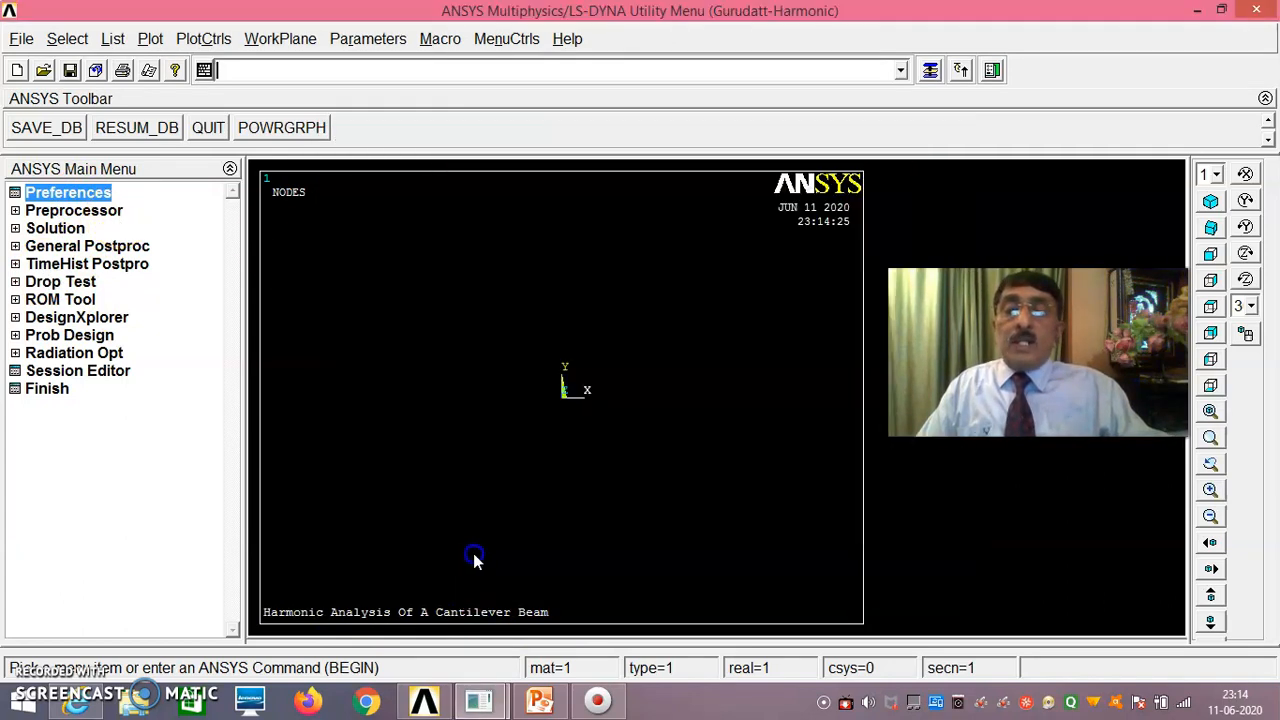
pyautogui.click(100, 218)
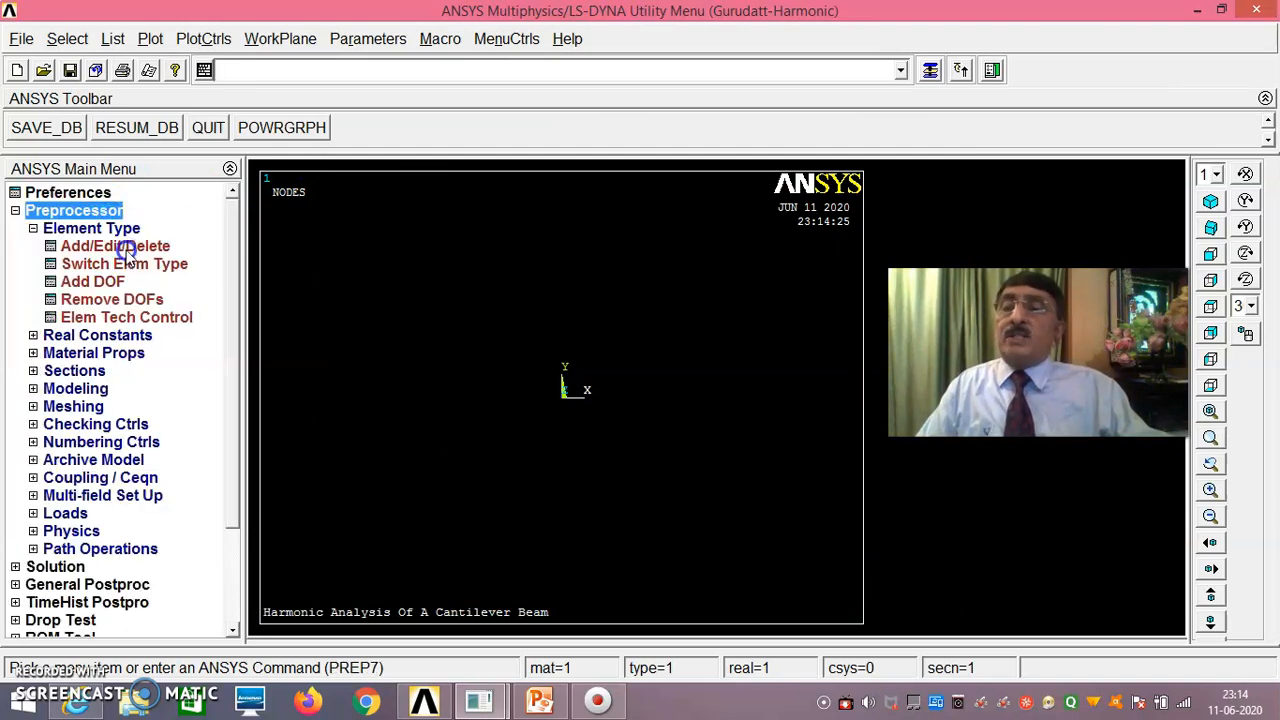
pyautogui.click(124, 247)
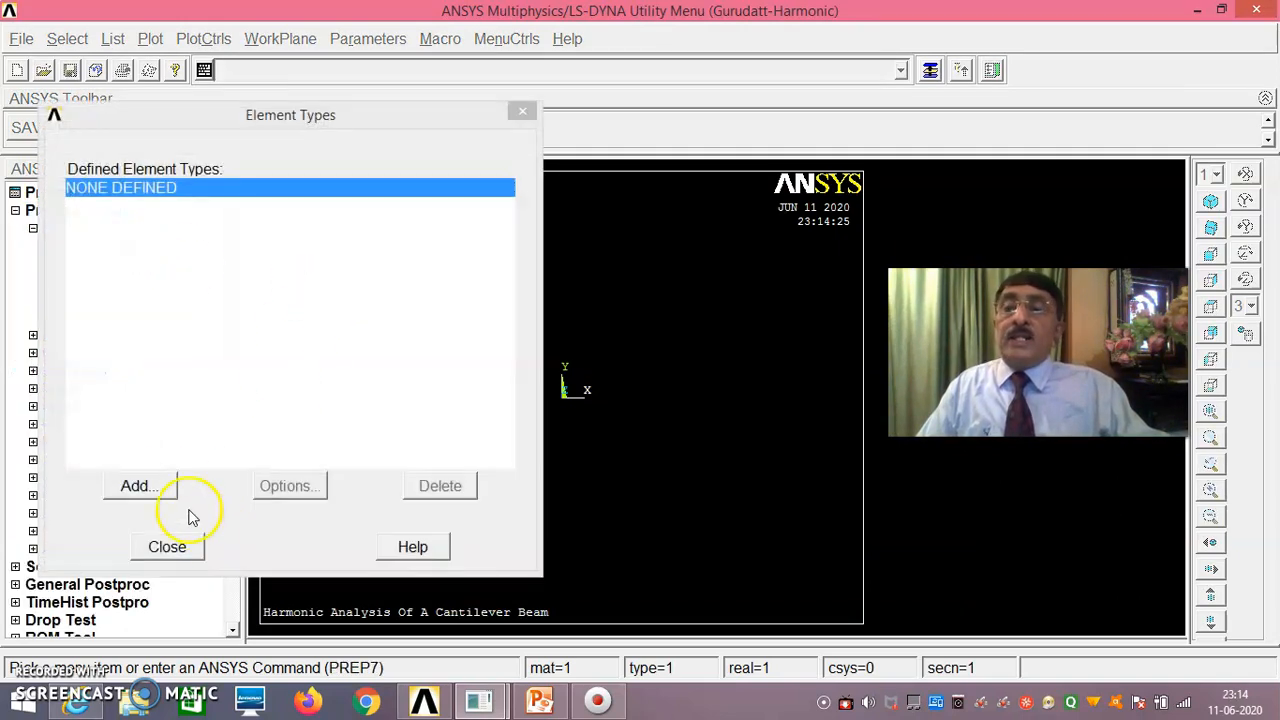
pyautogui.click(160, 486)
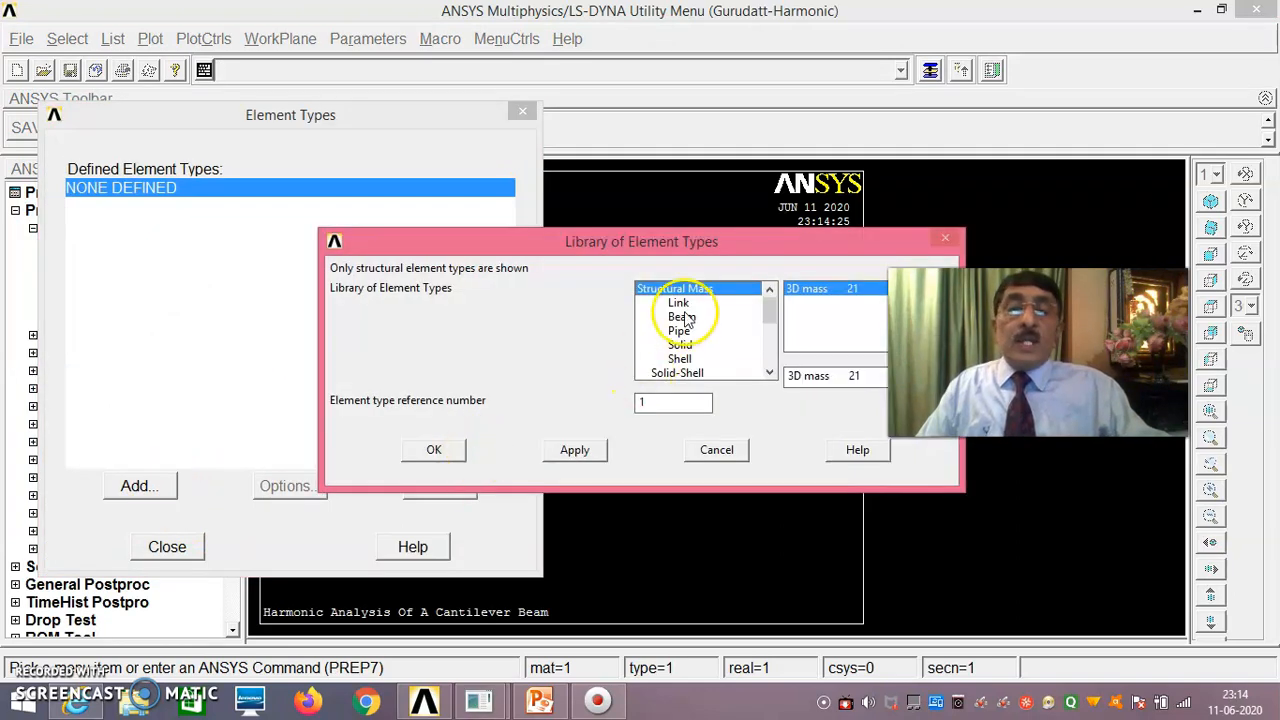
pyautogui.click(684, 317)
pyautogui.click(818, 305)
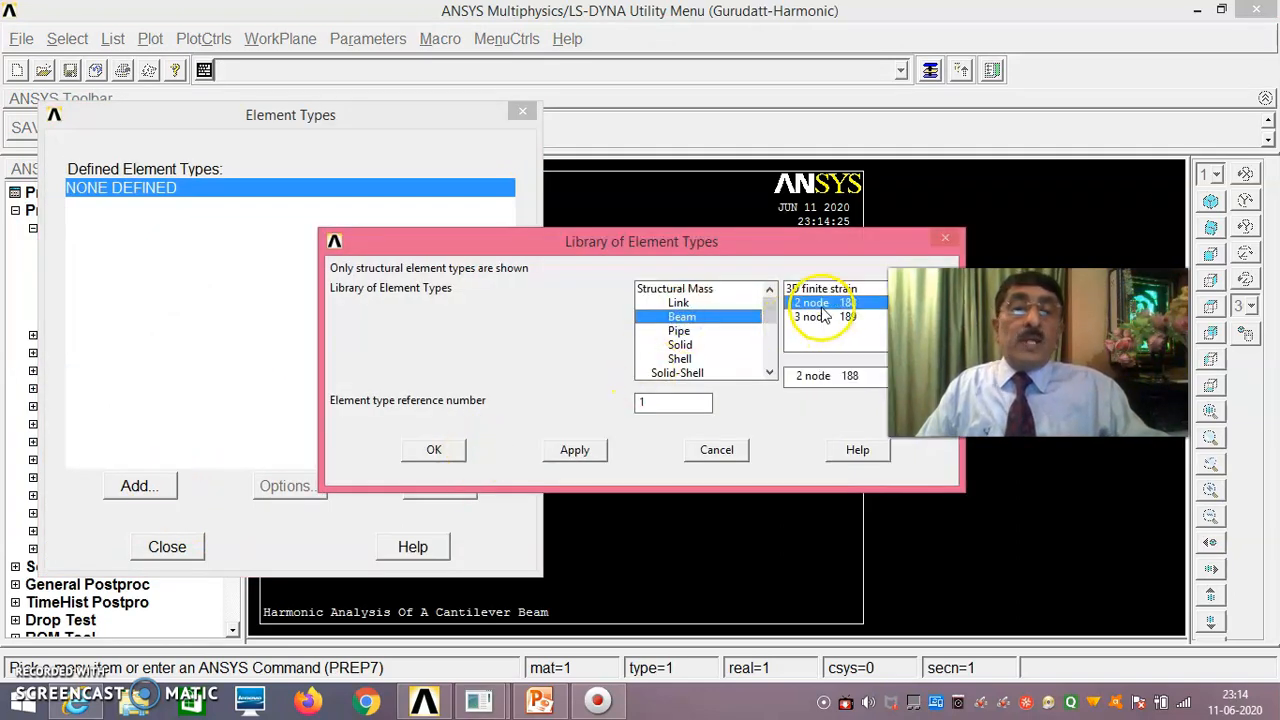
pyautogui.click(440, 450)
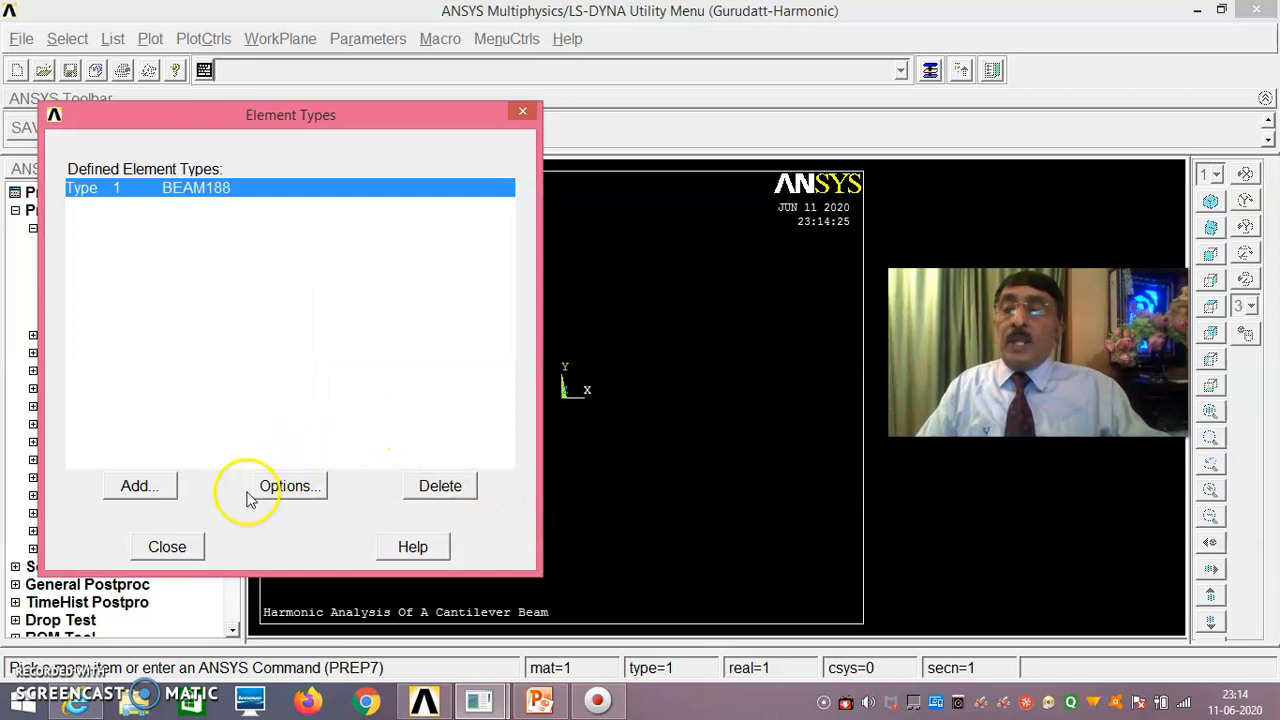
pyautogui.click(170, 548)
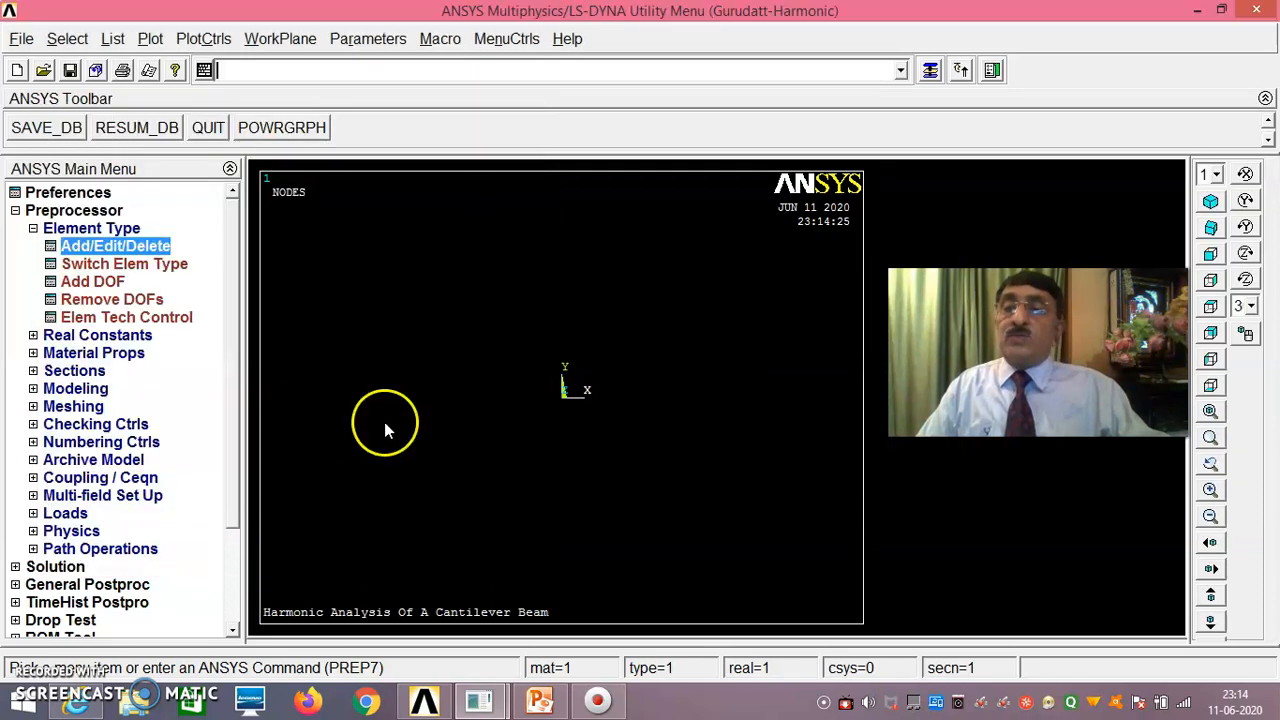
# Define linear elastic isotropic properties for material model 1 with EX 2e11 and PRXY 0.27
pyautogui.click(110, 356)
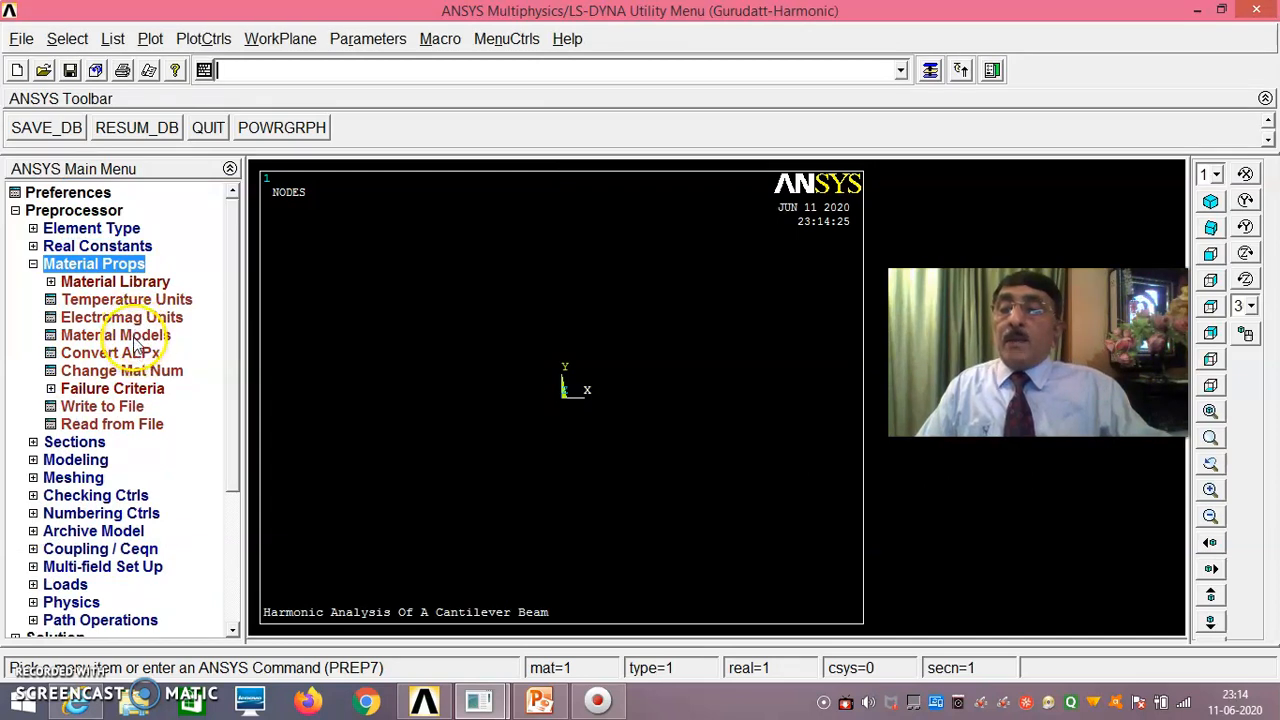
pyautogui.click(145, 337)
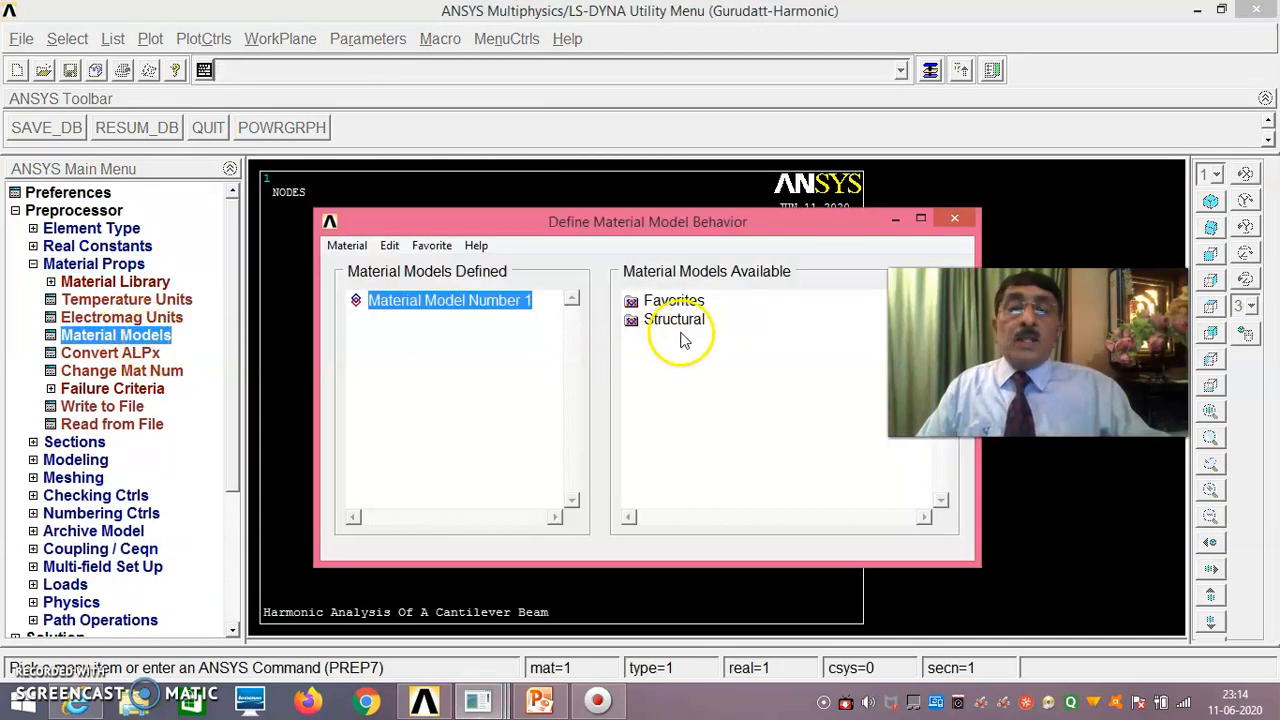
pyautogui.doubleClick(673, 319)
pyautogui.doubleClick(692, 338)
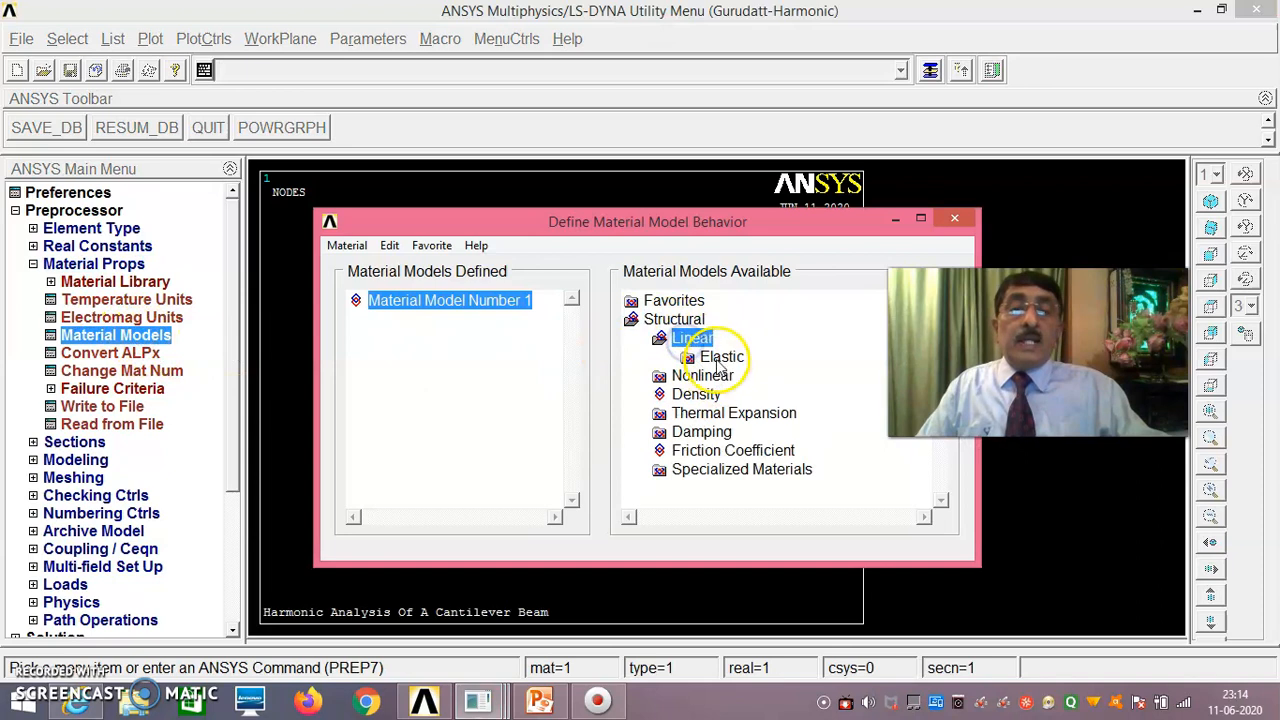
pyautogui.doubleClick(722, 357)
pyautogui.doubleClick(740, 378)
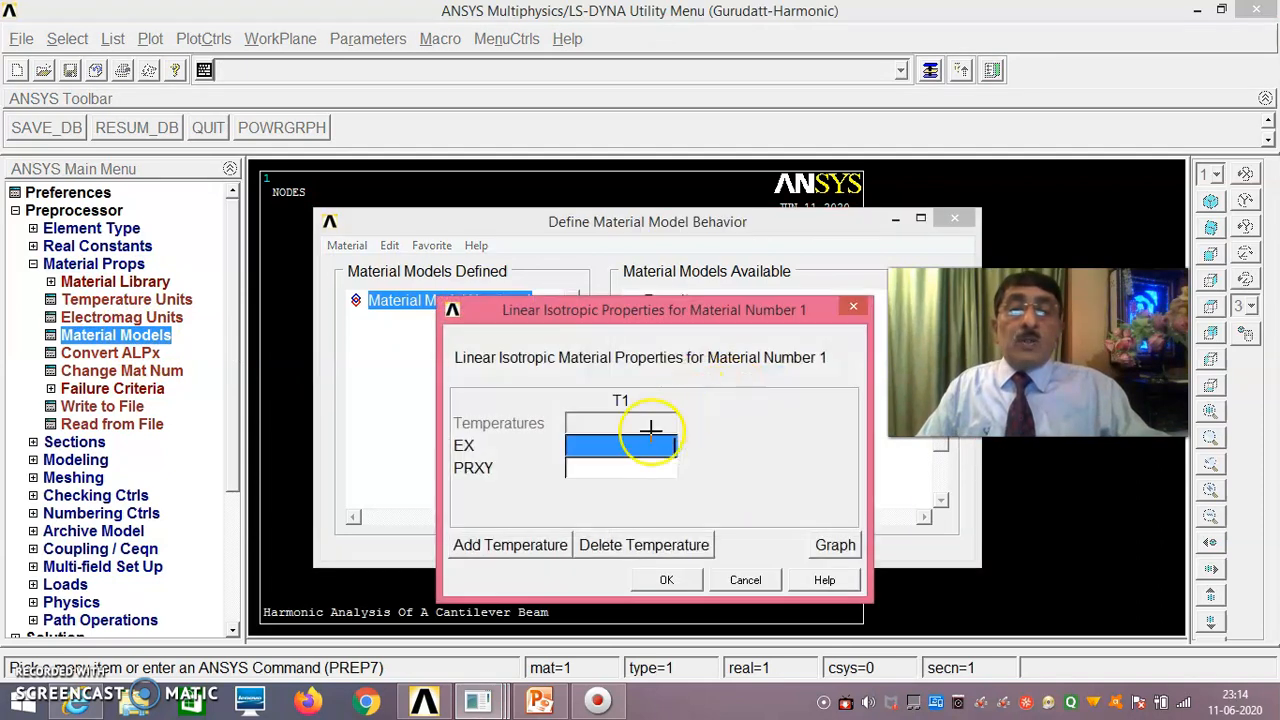
pyautogui.write('2e11')
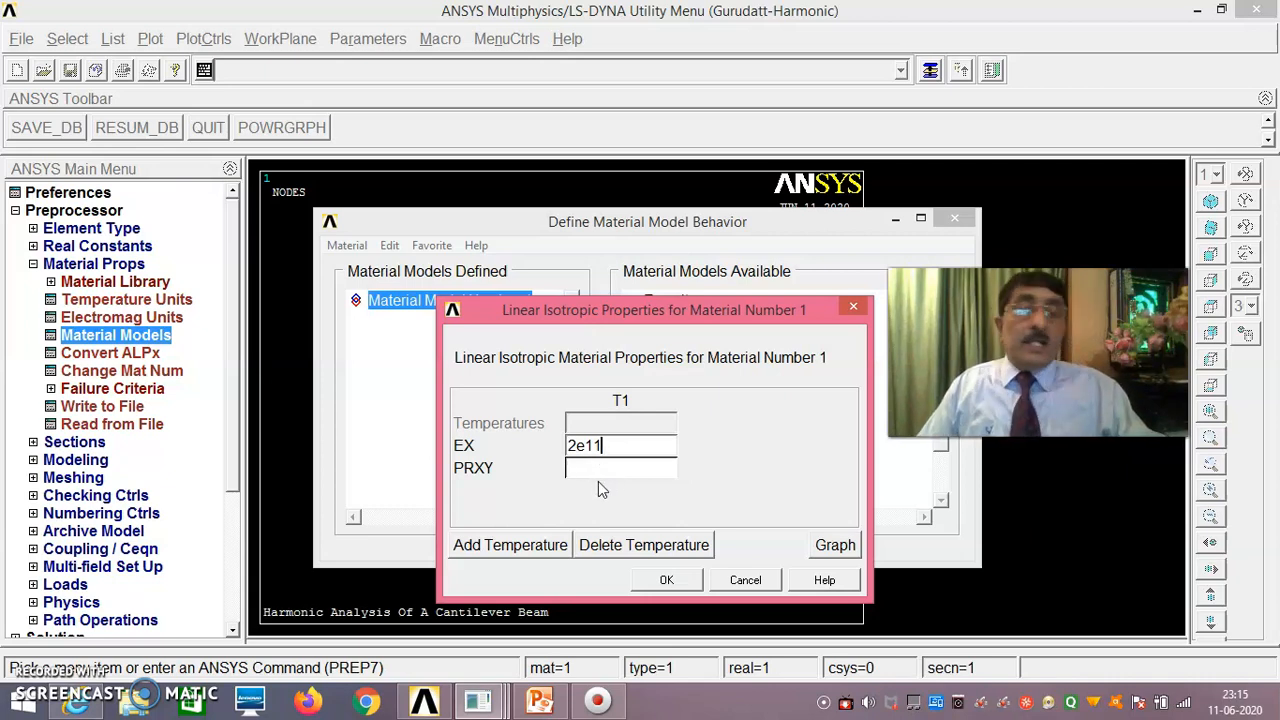
pyautogui.click(592, 472)
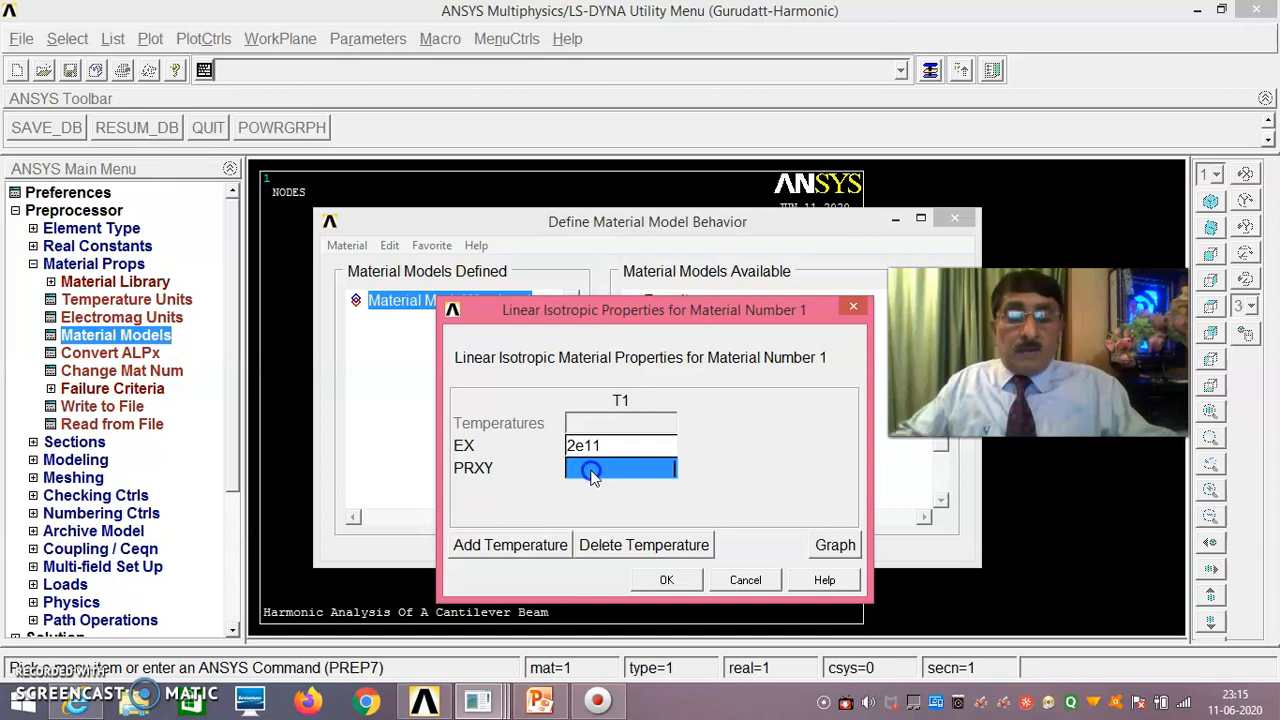
pyautogui.write('0.27')
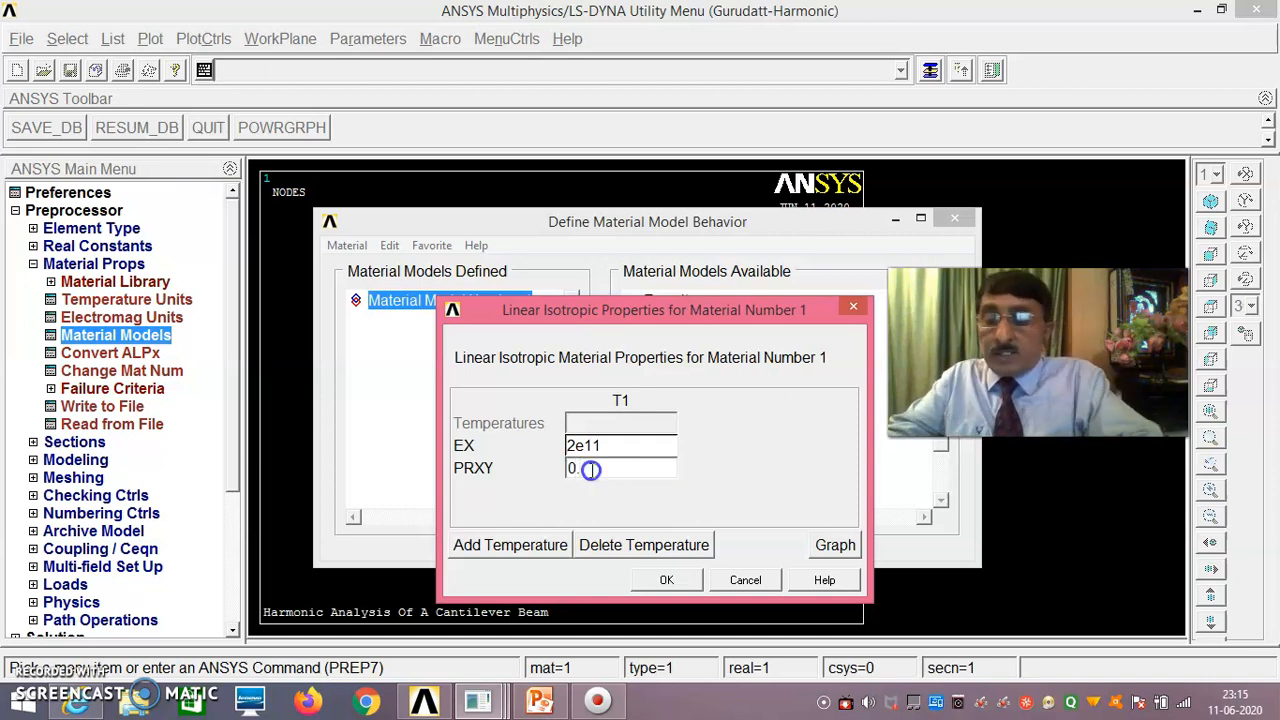
pyautogui.click(670, 580)
# Set the density of material model 1 to 7830 and exit the material model definition
pyautogui.doubleClick(705, 453)
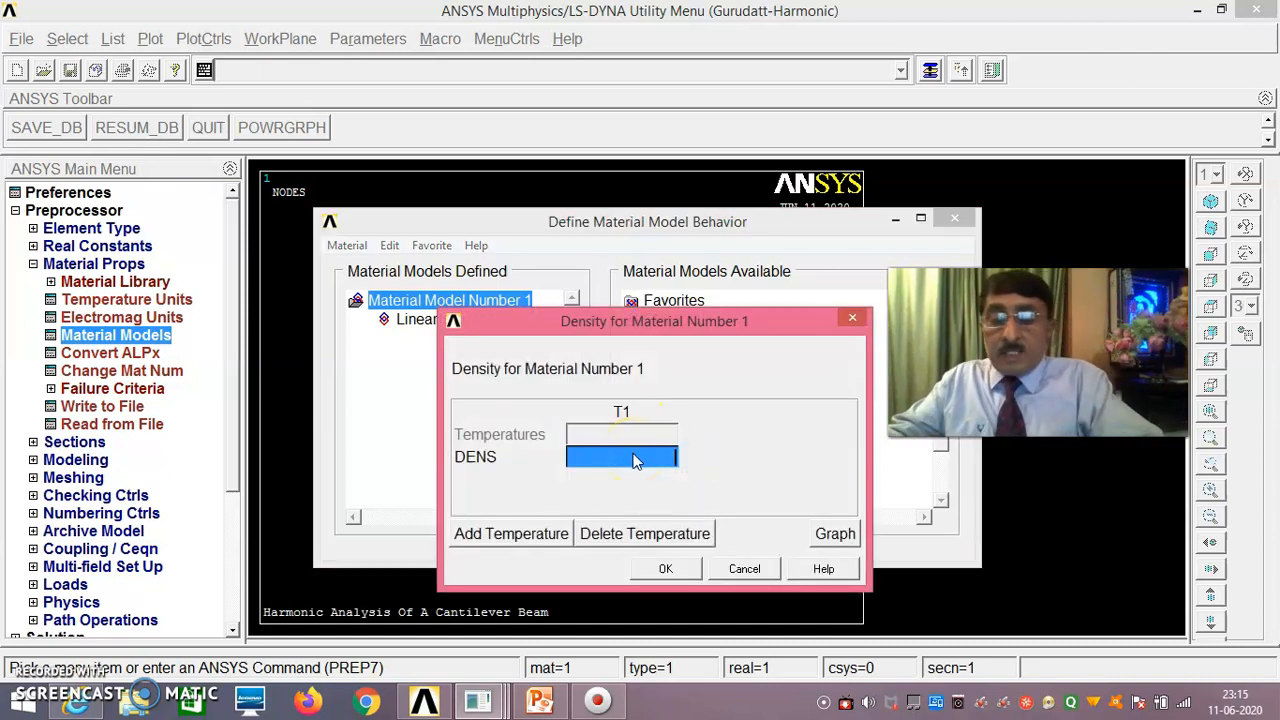
pyautogui.write('7830')
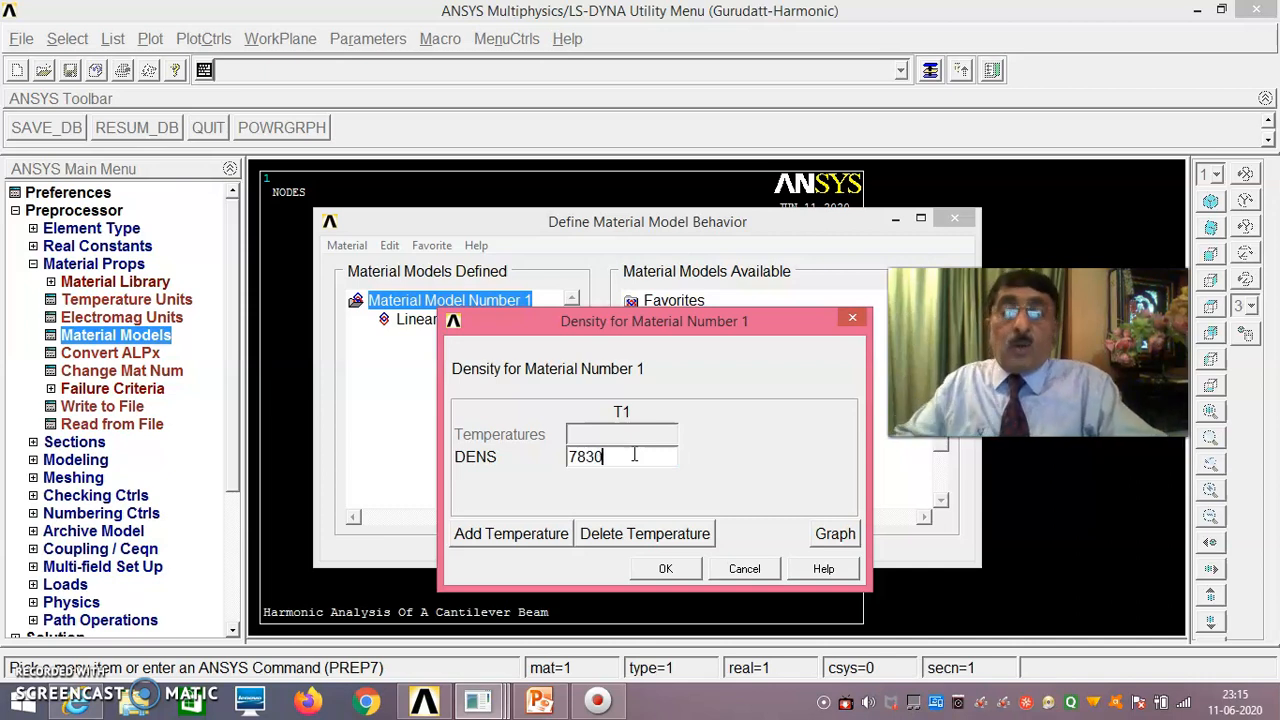
pyautogui.click(665, 570)
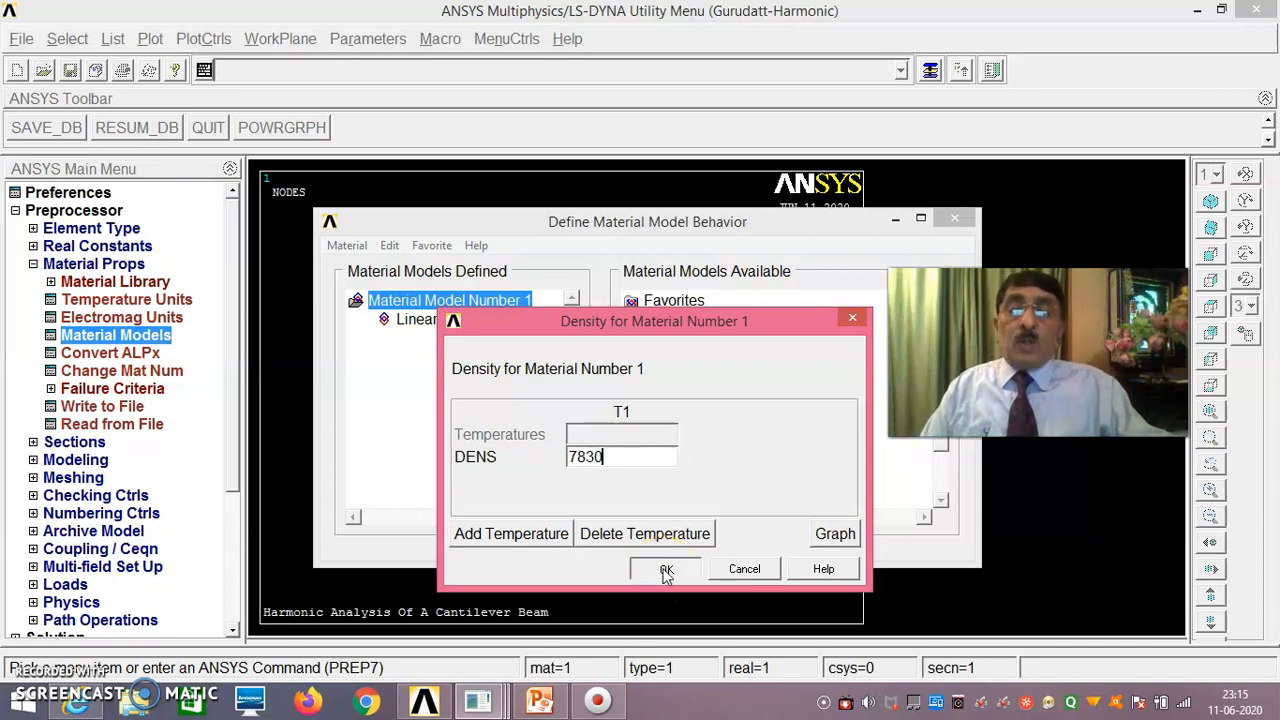
pyautogui.click(333, 256)
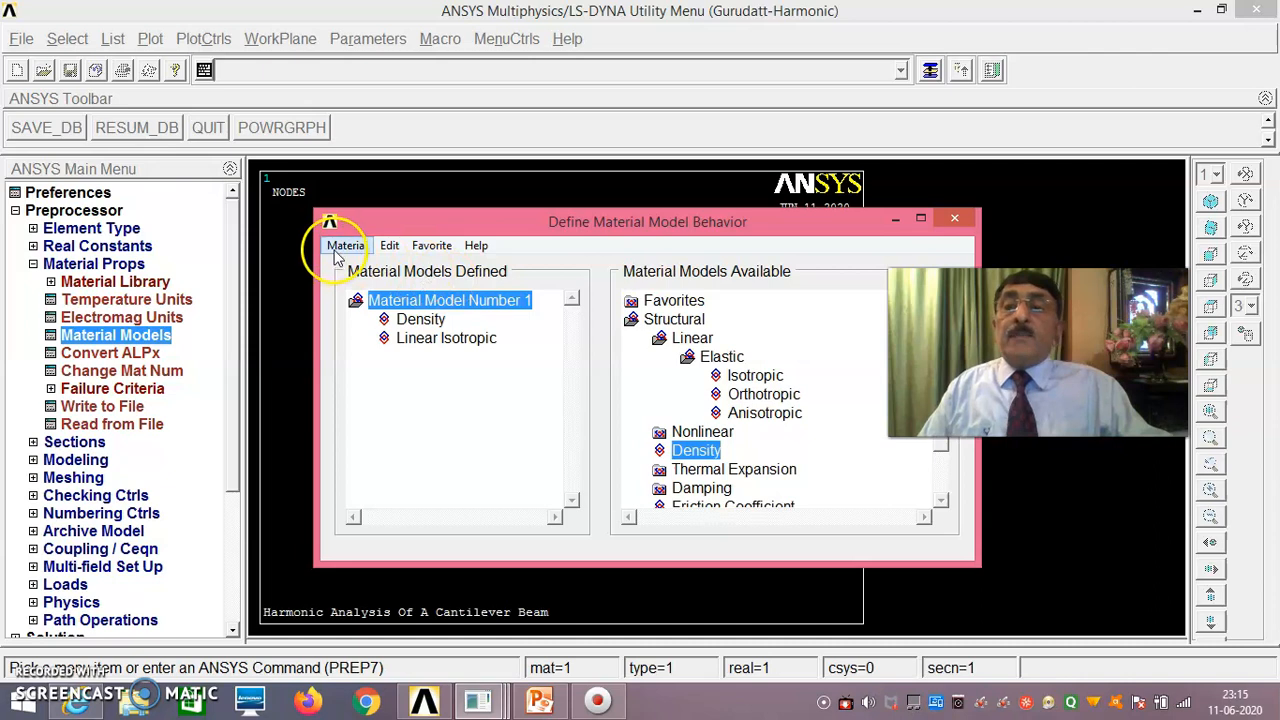
pyautogui.click(348, 268)
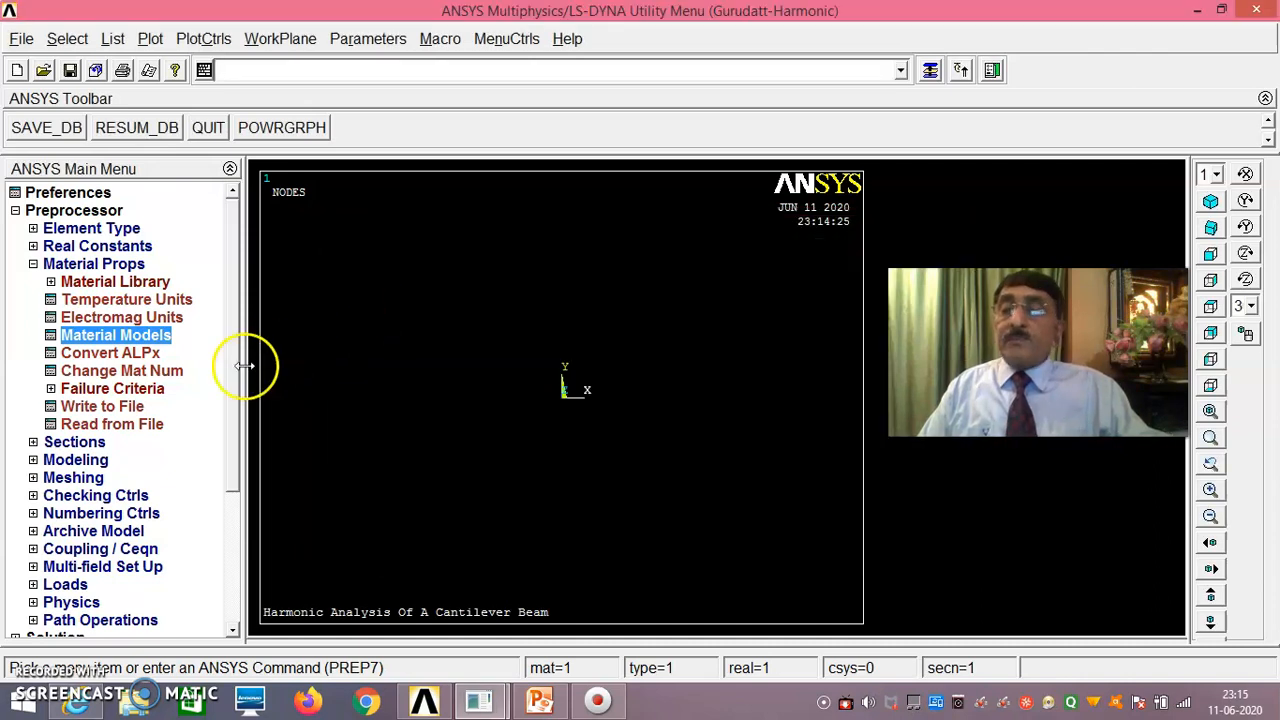
# Define common beam section ID 1 as a solid rectangle with B 0.01 and H 0.01
pyautogui.click(75, 442)
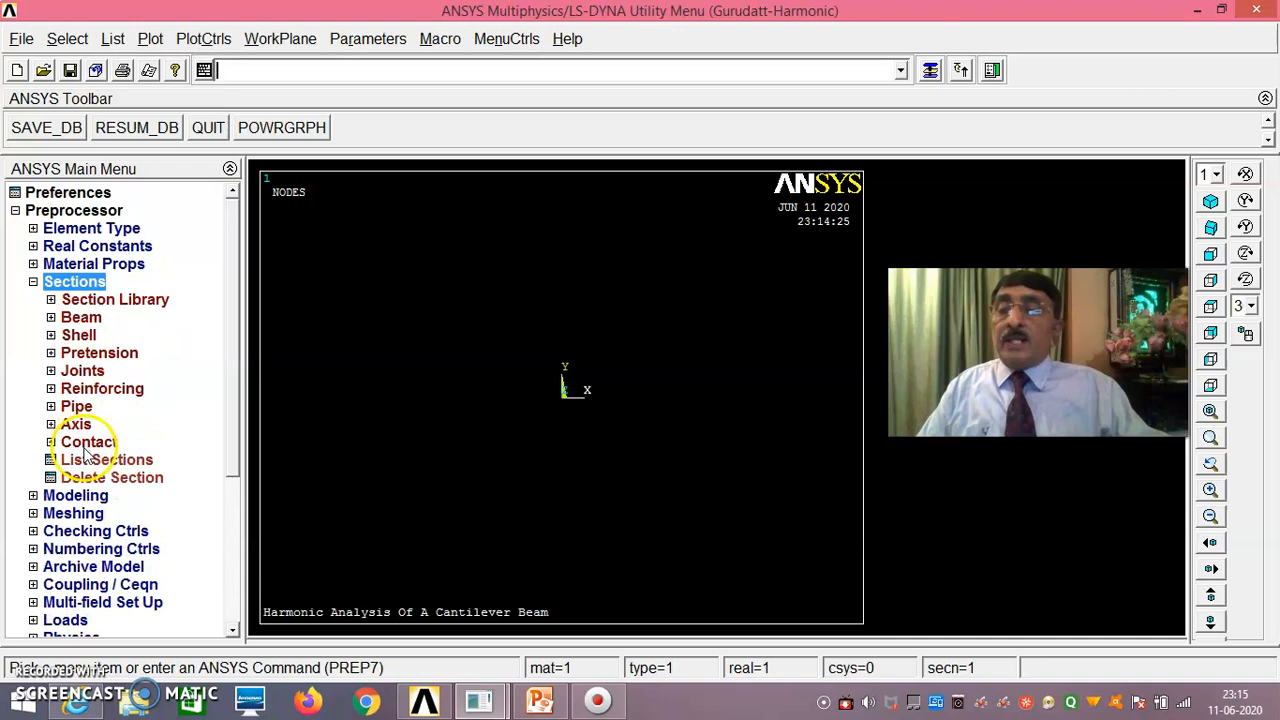
pyautogui.click(78, 318)
pyautogui.click(100, 336)
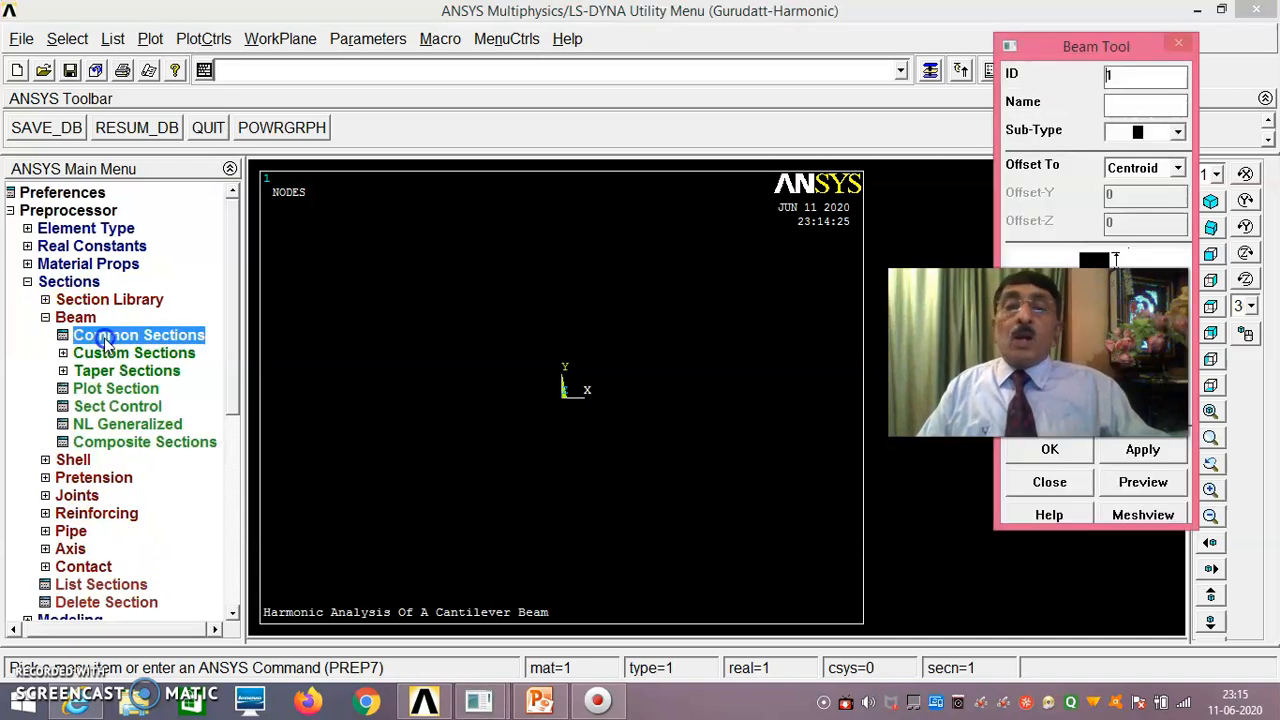
pyautogui.moveTo(1066, 40); pyautogui.dragTo(653, 78)
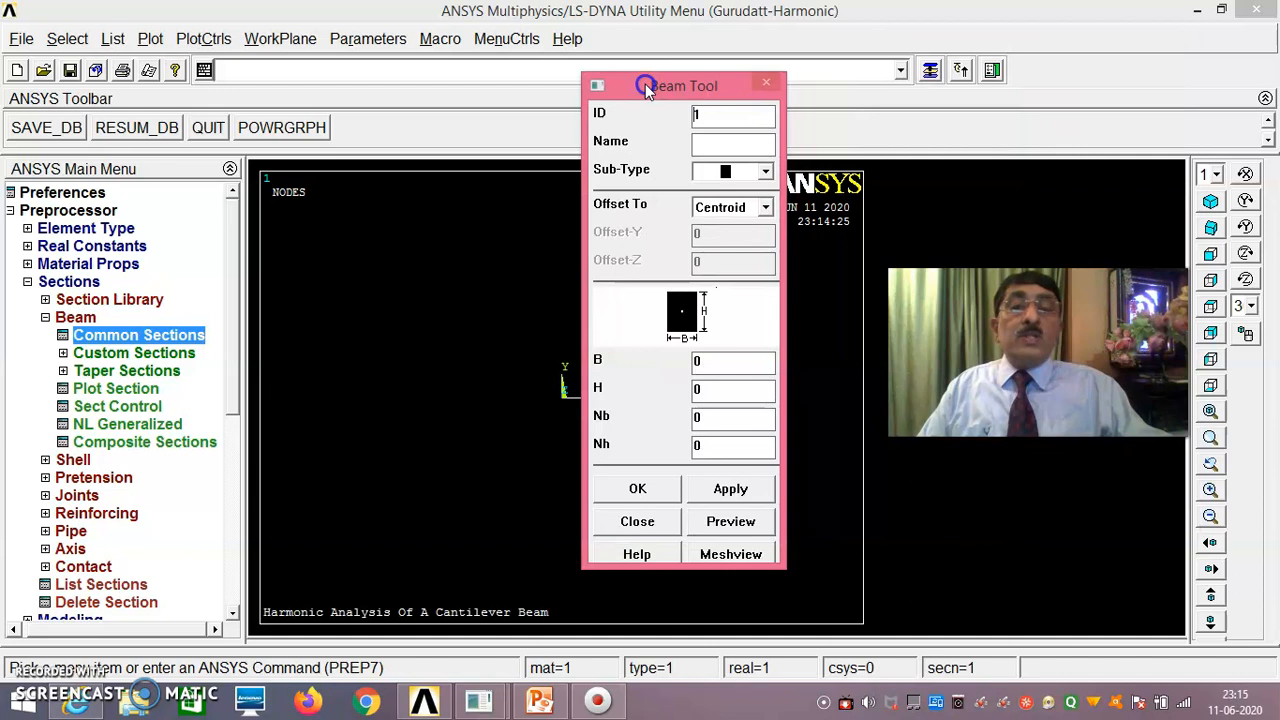
pyautogui.click(716, 359)
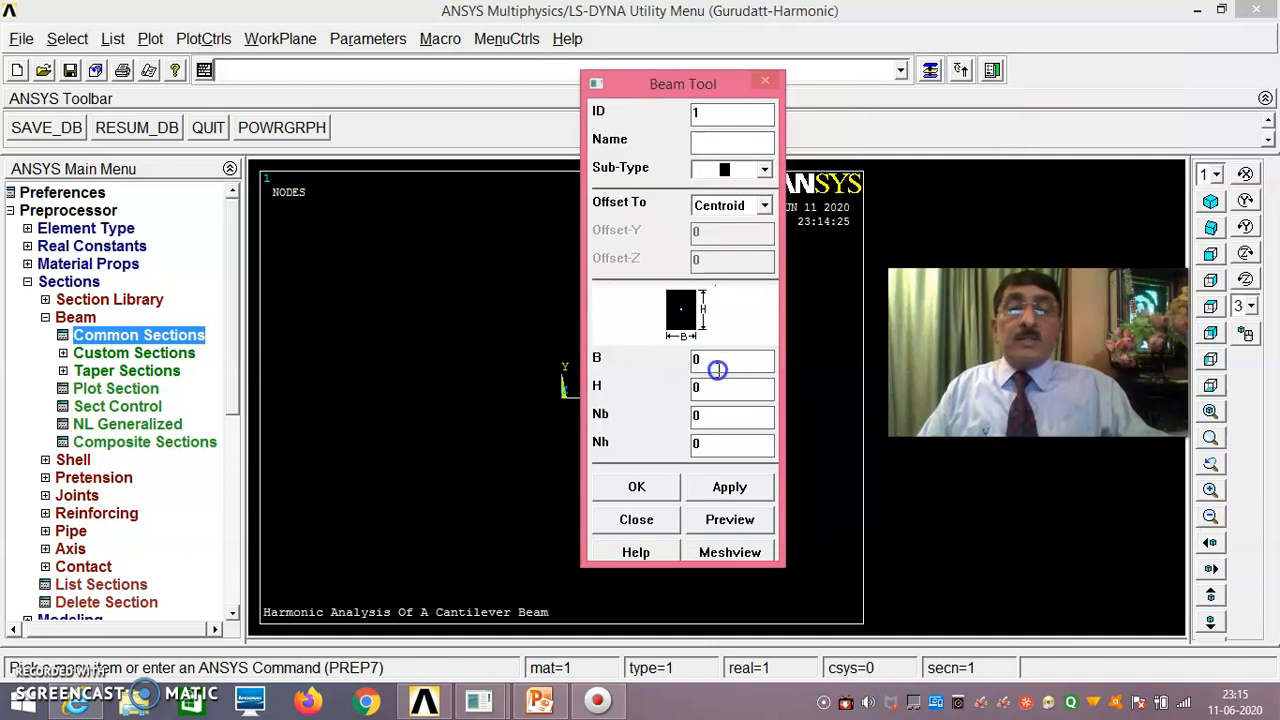
pyautogui.write('.01')
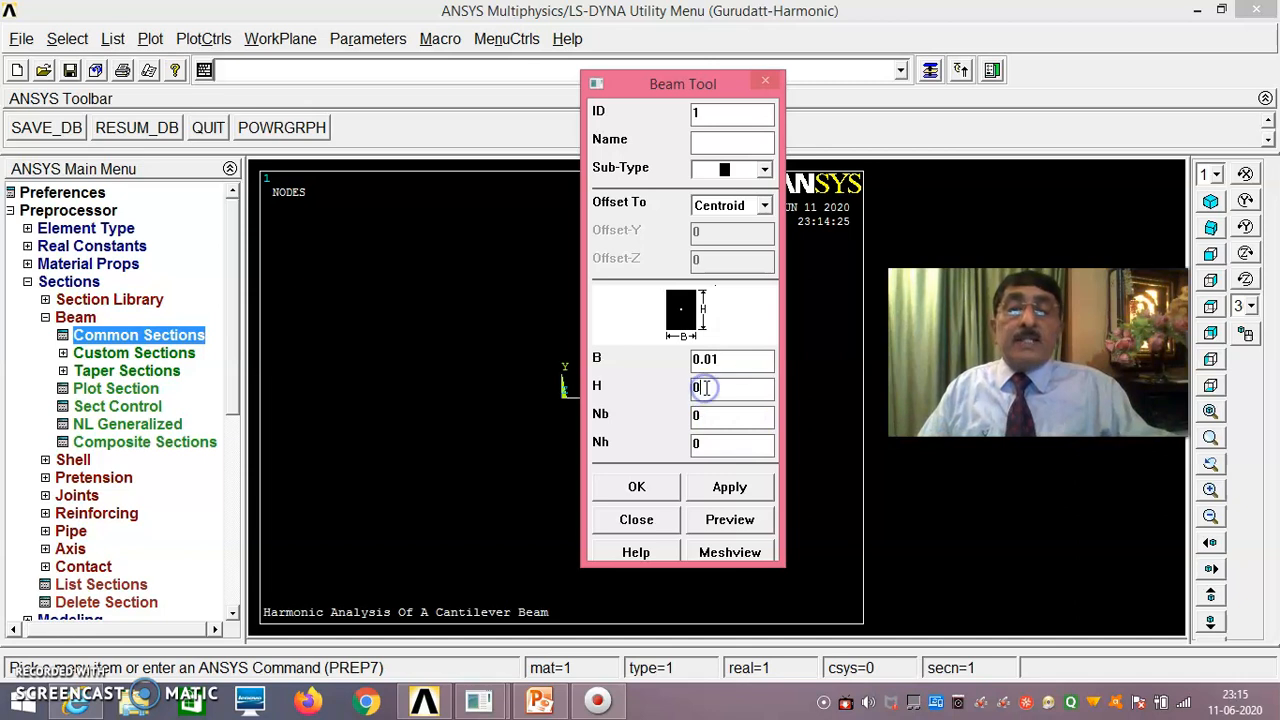
pyautogui.write('.01')
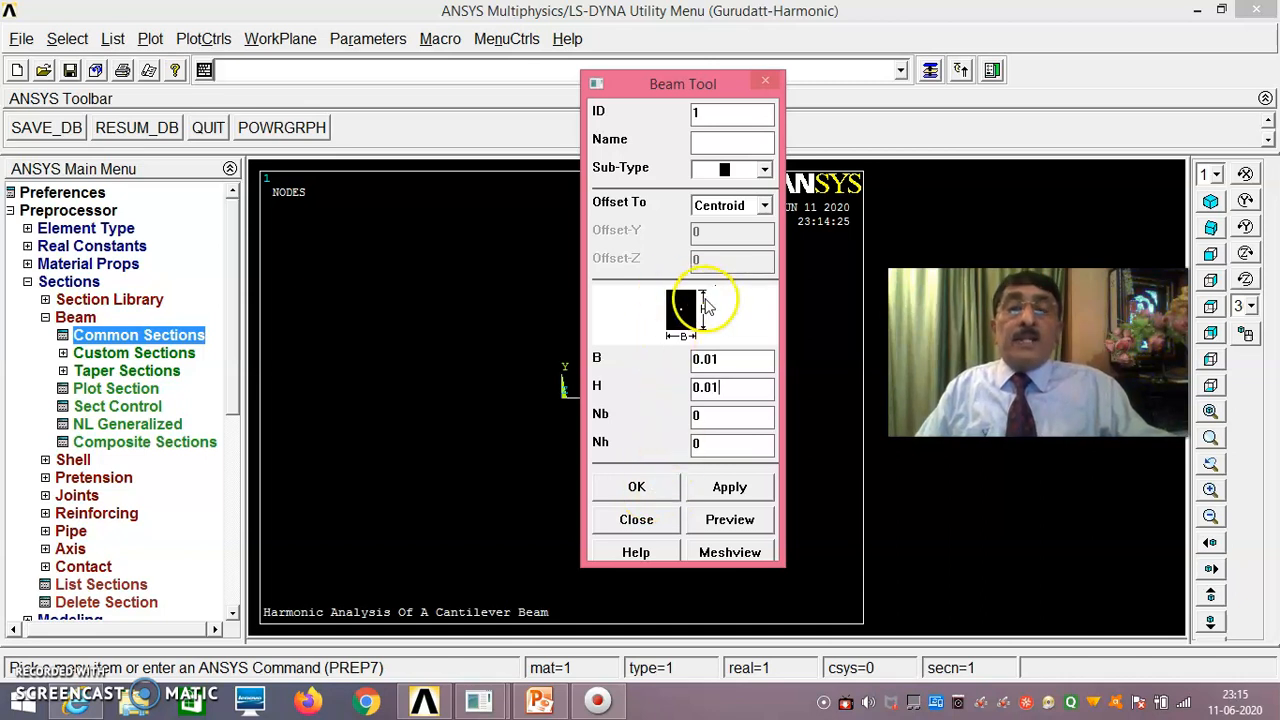
pyautogui.click(727, 387)
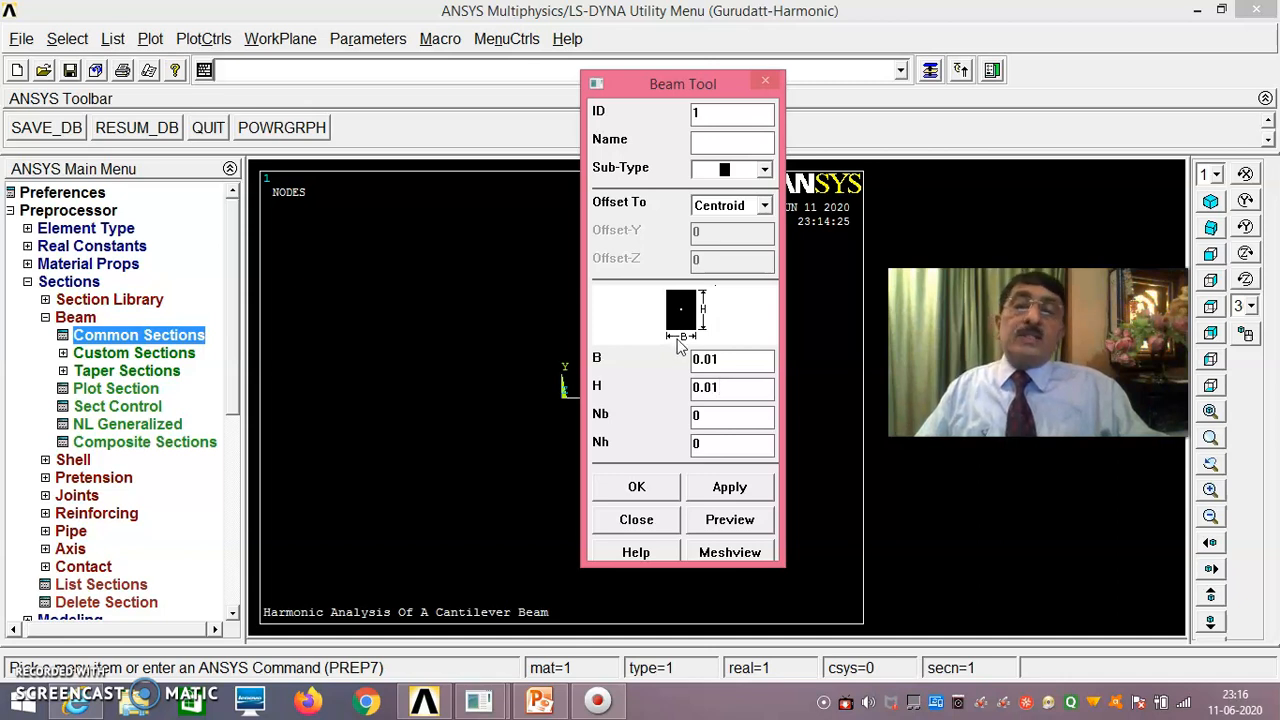
pyautogui.click(652, 489)
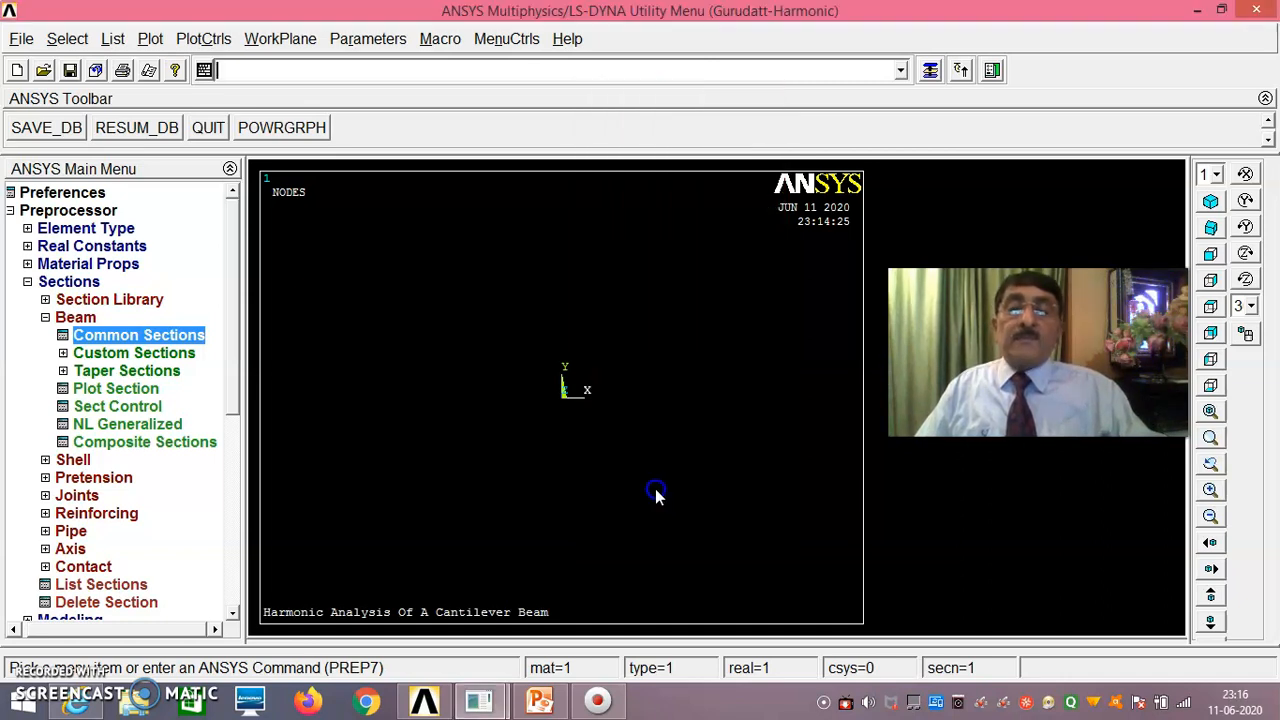
# Create keypoint 1 in the active coordinate system at X 0, Y 0, Z 0
pyautogui.click(44, 318)
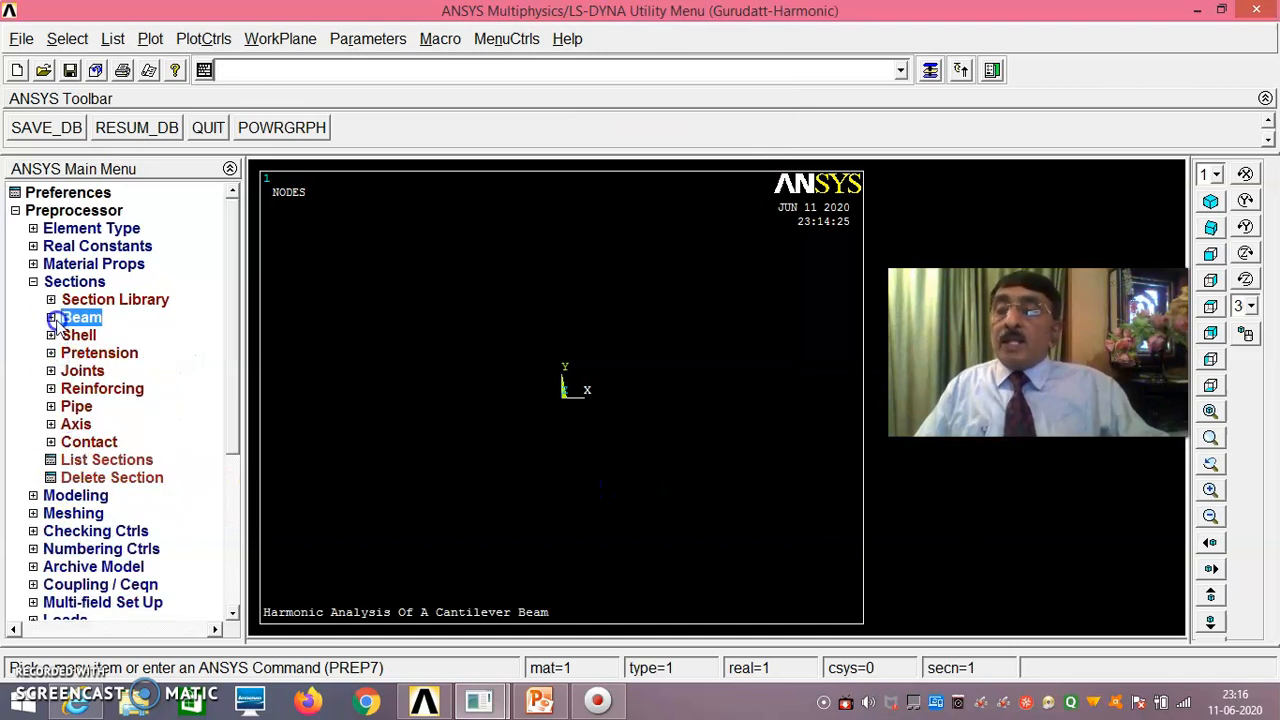
pyautogui.click(34, 283)
pyautogui.click(76, 300)
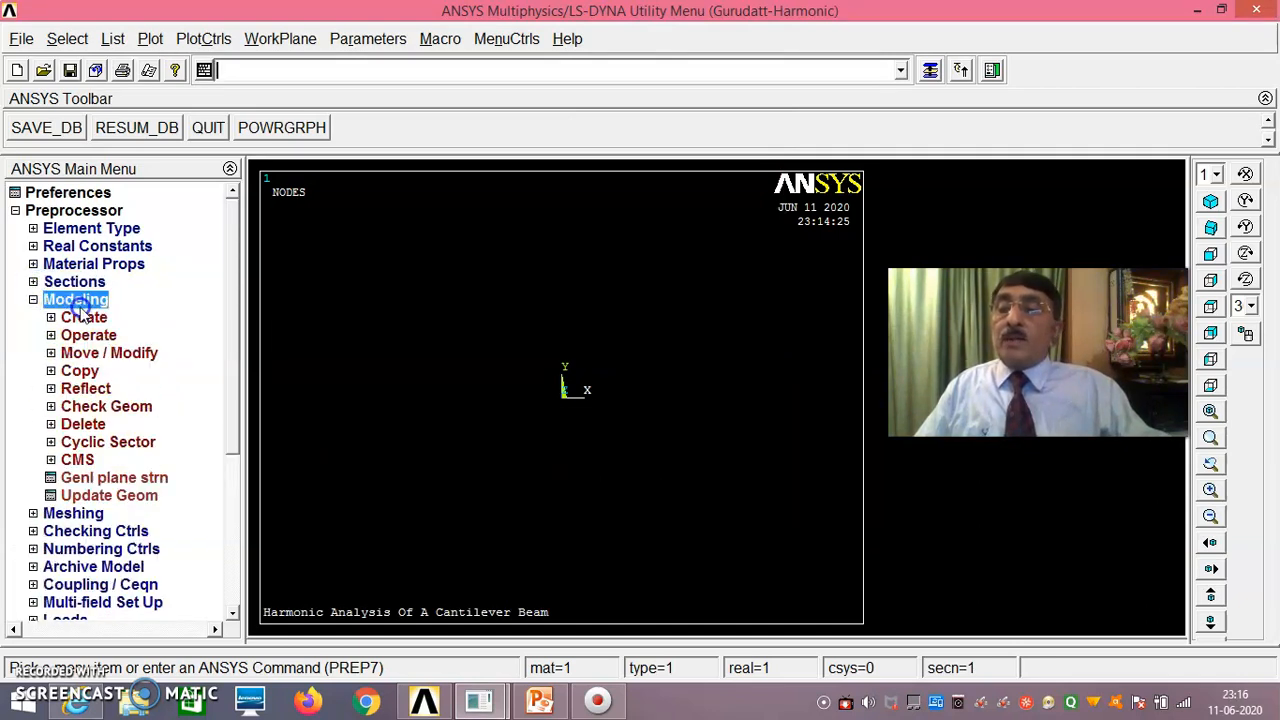
pyautogui.click(85, 318)
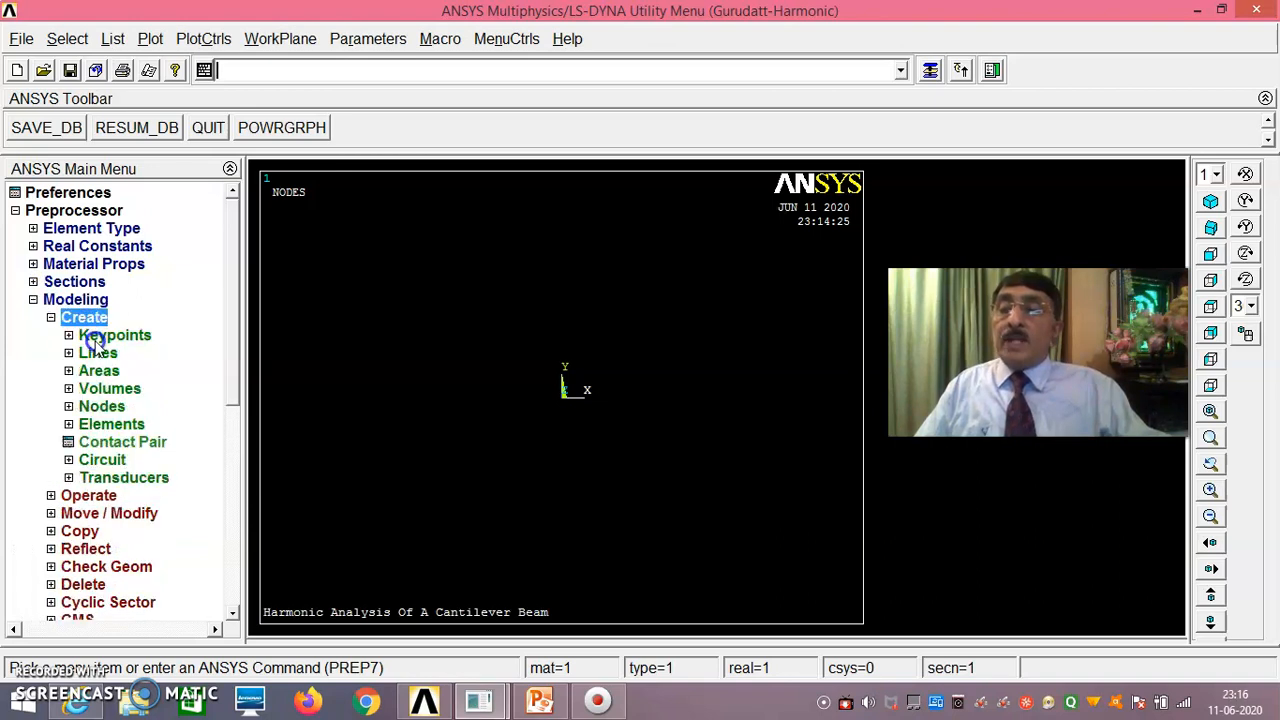
pyautogui.click(97, 340)
pyautogui.click(150, 372)
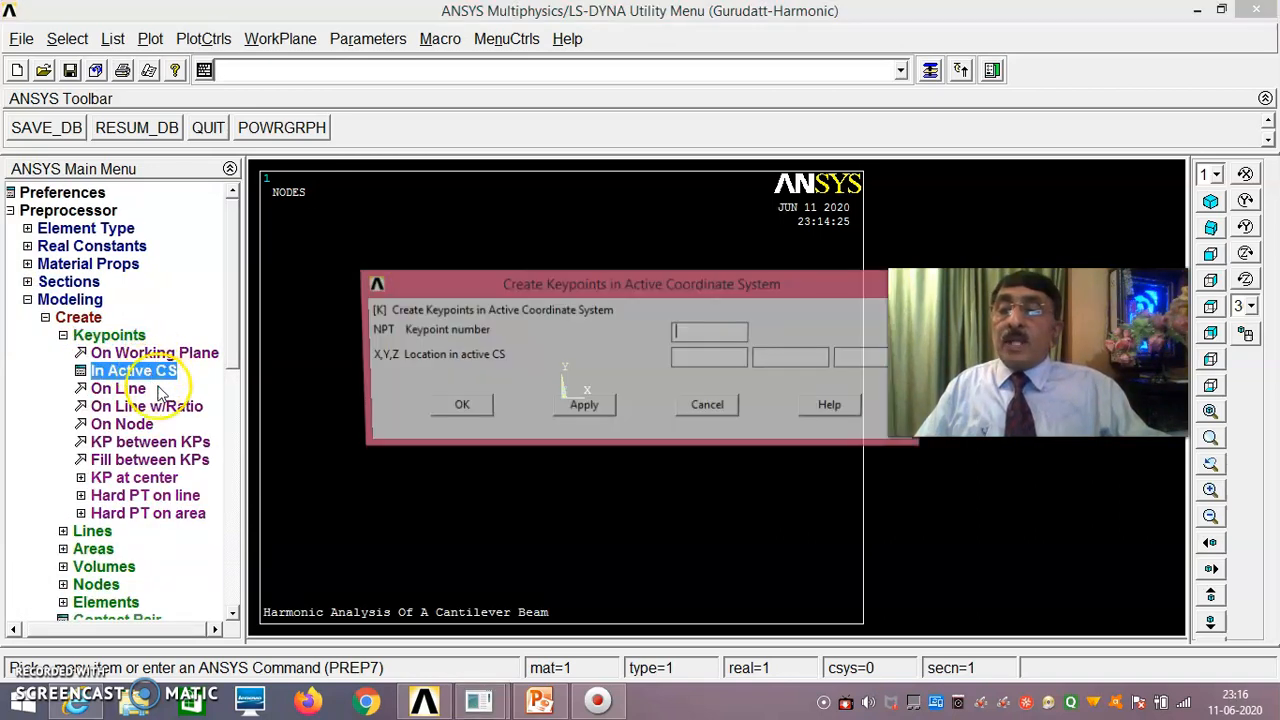
pyautogui.write('1')
pyautogui.write('0')
pyautogui.click(770, 357)
pyautogui.write('0')
pyautogui.click(864, 361)
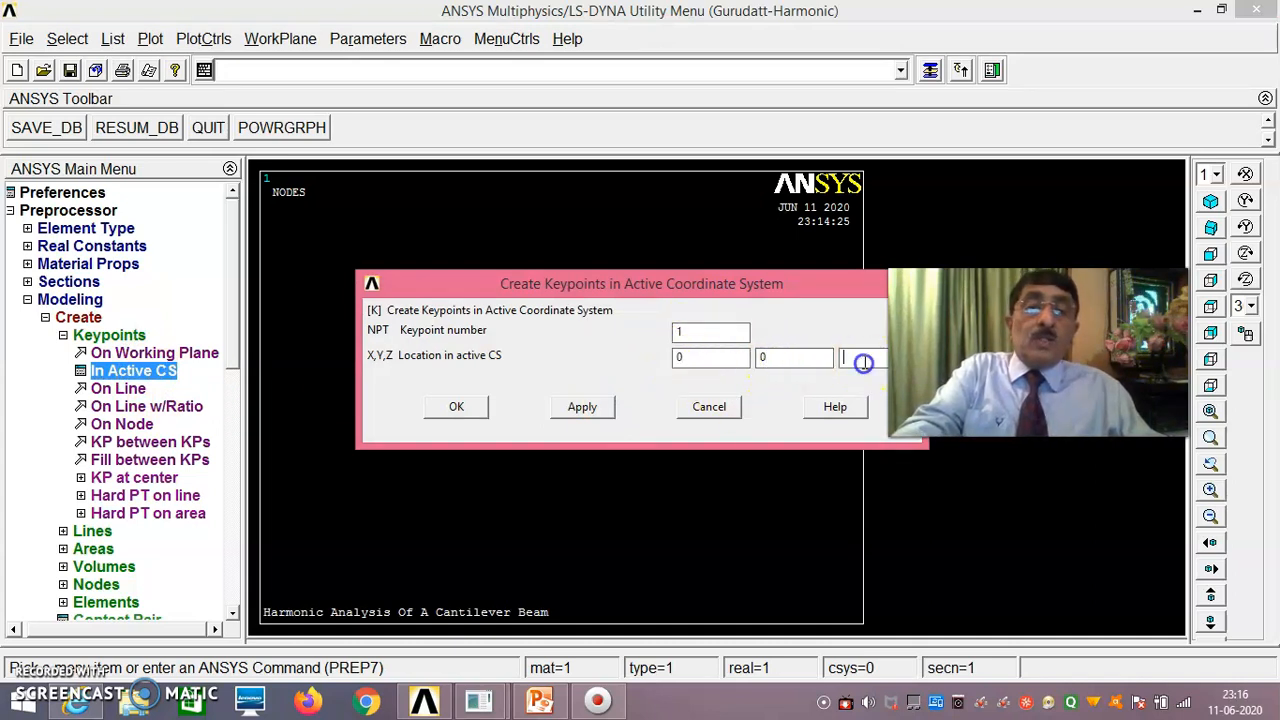
pyautogui.write('0')
pyautogui.click(584, 407)
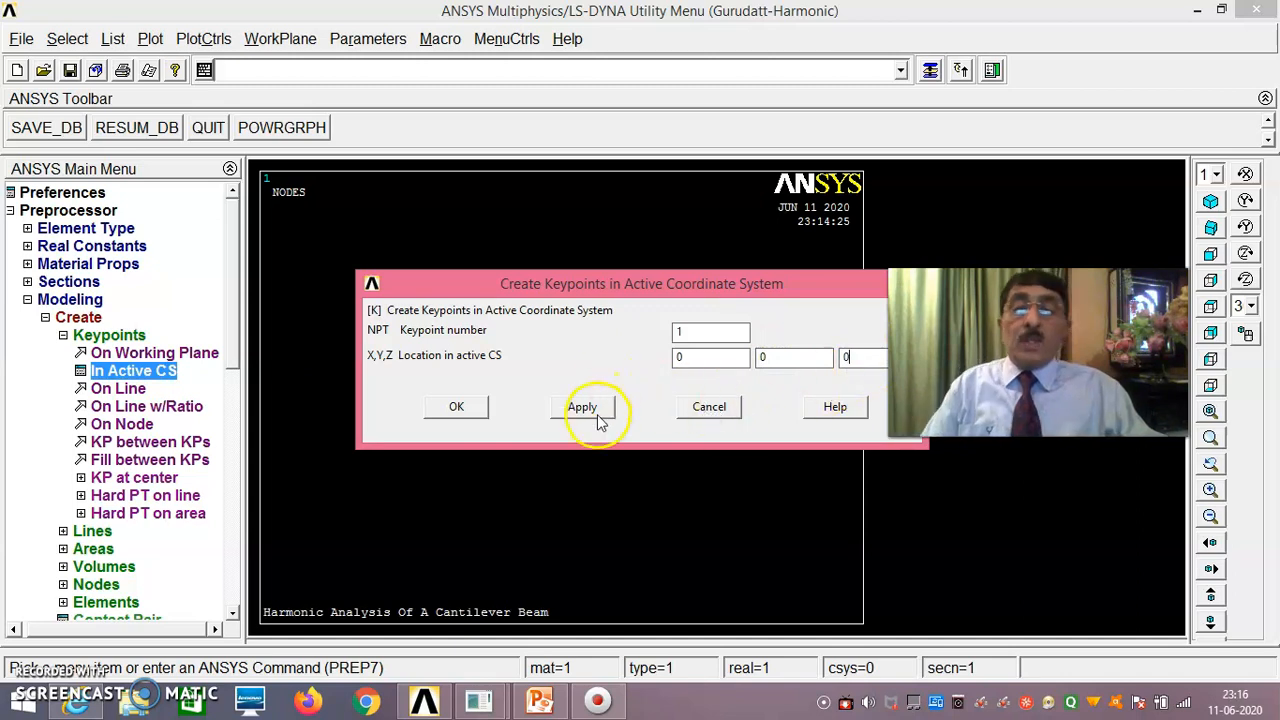
# Create keypoint 2 in the active coordinate system at X 1, Y 0, Z 0 and finish keypoint creation
pyautogui.click(662, 358)
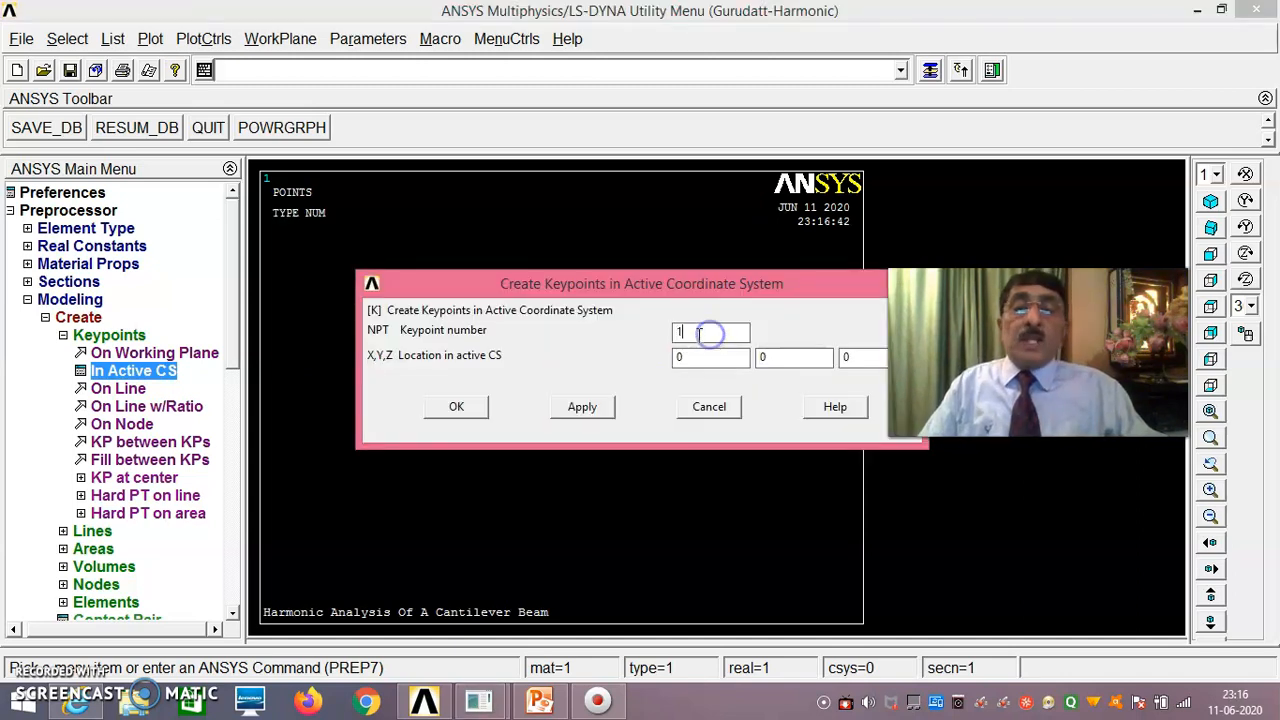
pyautogui.press('BackSpace')
pyautogui.write('2')
pyautogui.click(699, 345)
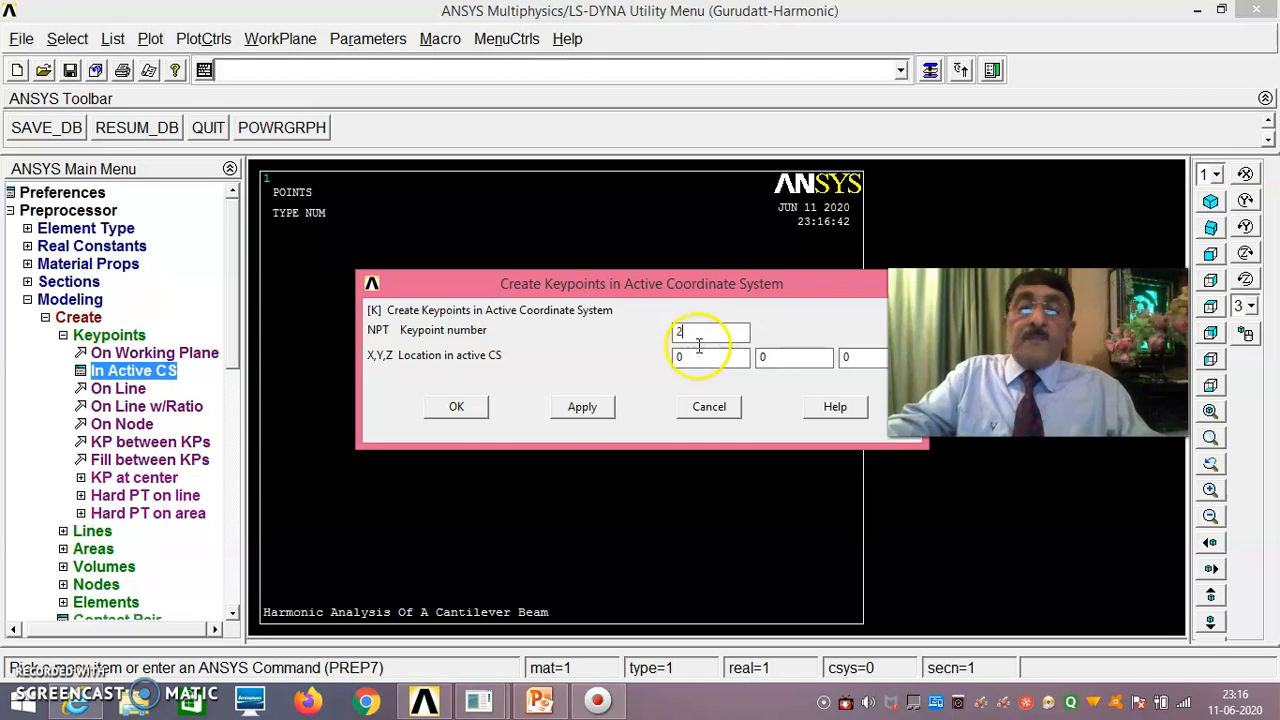
pyautogui.click(703, 354)
pyautogui.press('BackSpace')
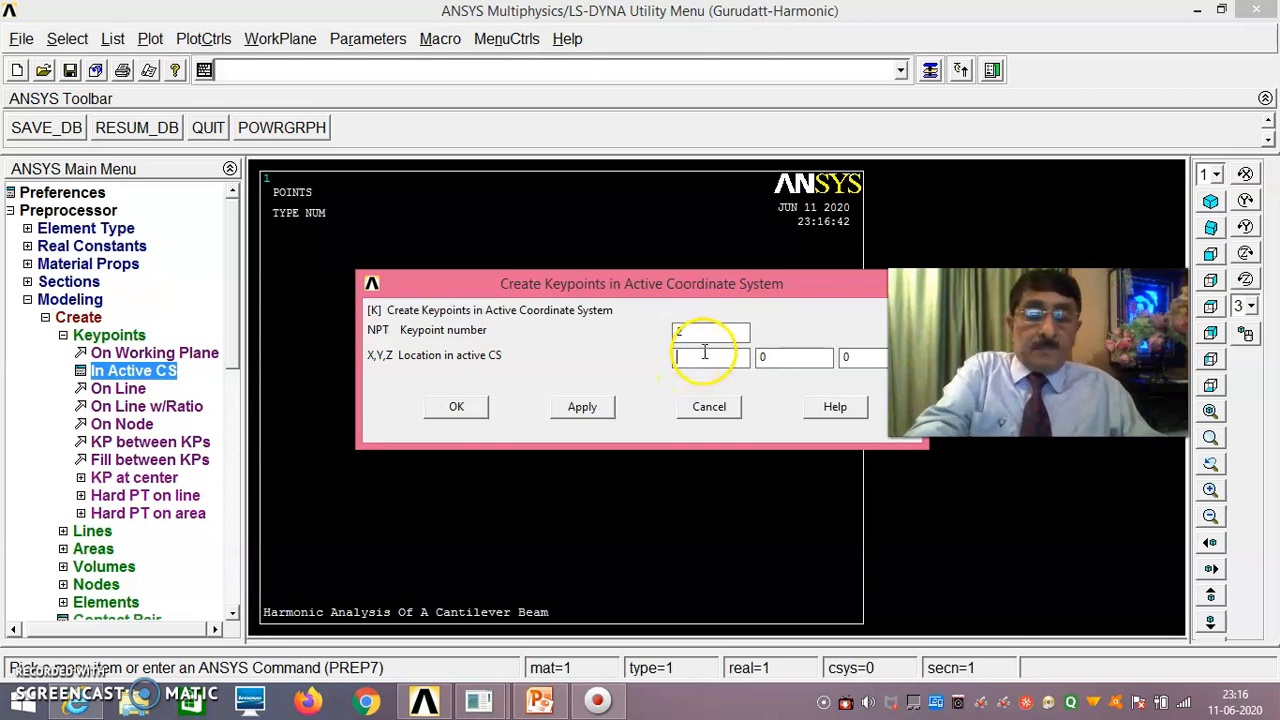
pyautogui.write('1')
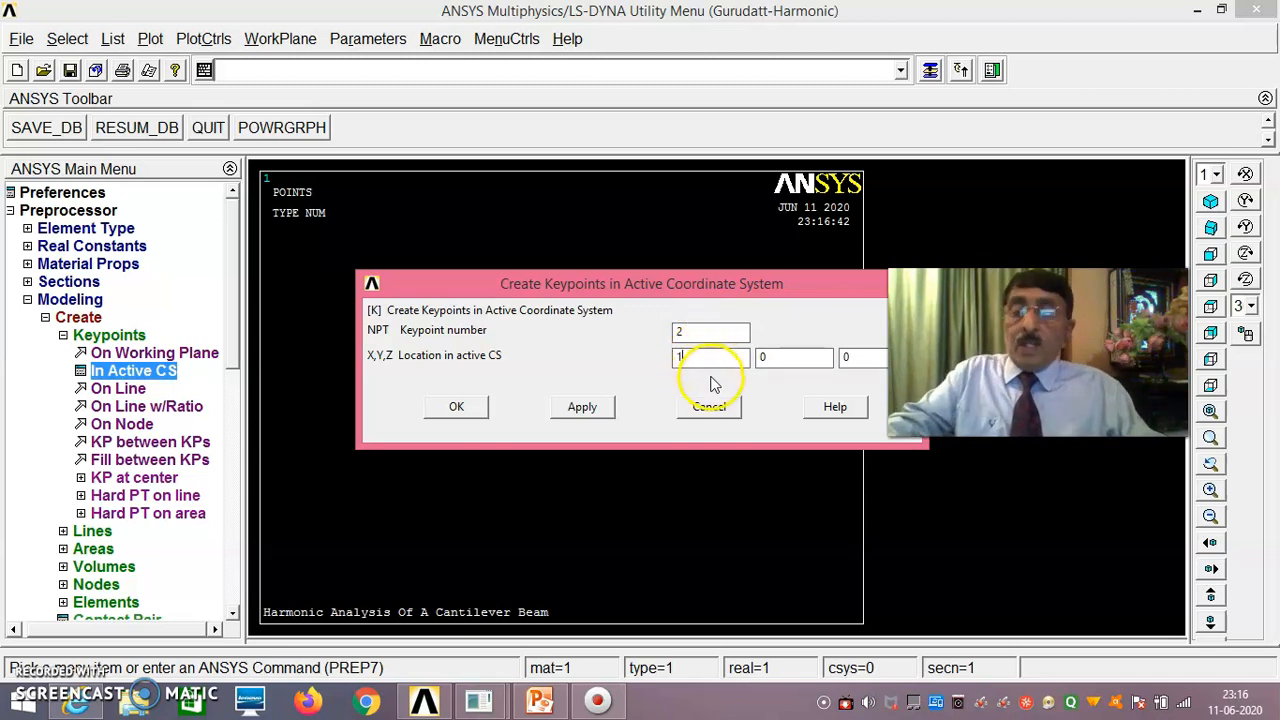
pyautogui.click(482, 408)
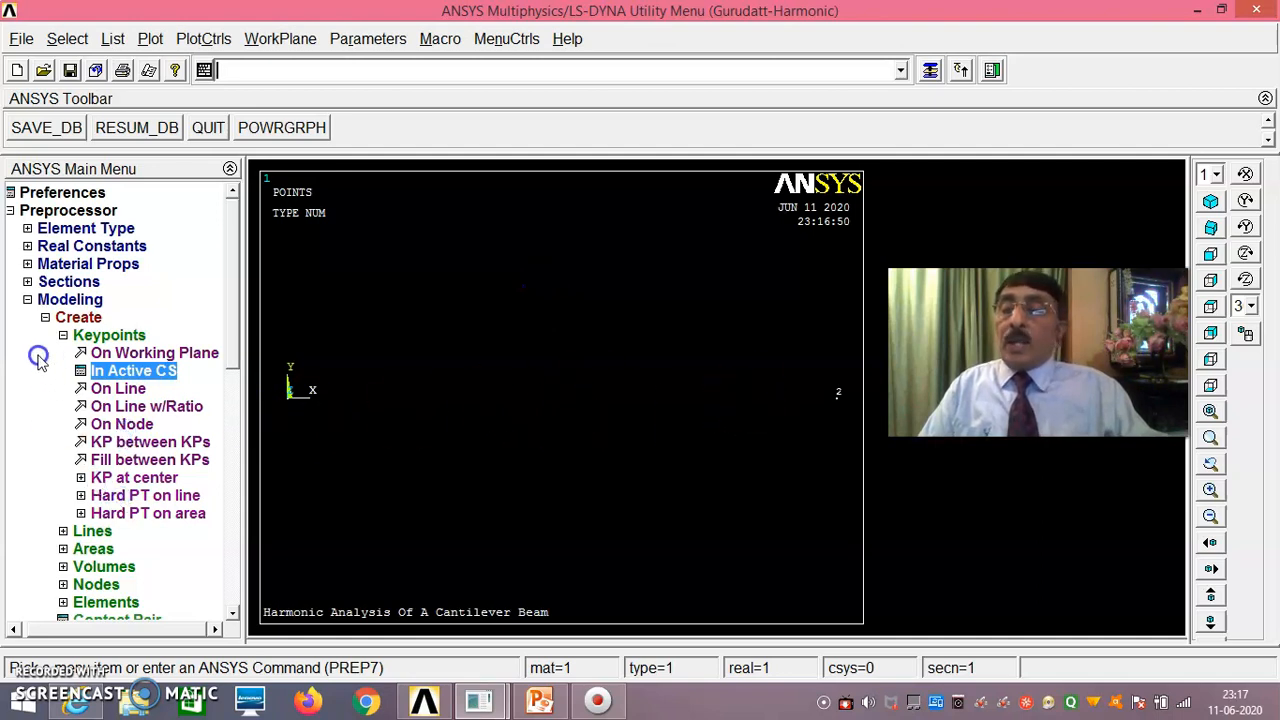
# Create a straight line from keypoint 1 to keypoint 2 and finish the line creation
pyautogui.click(44, 318)
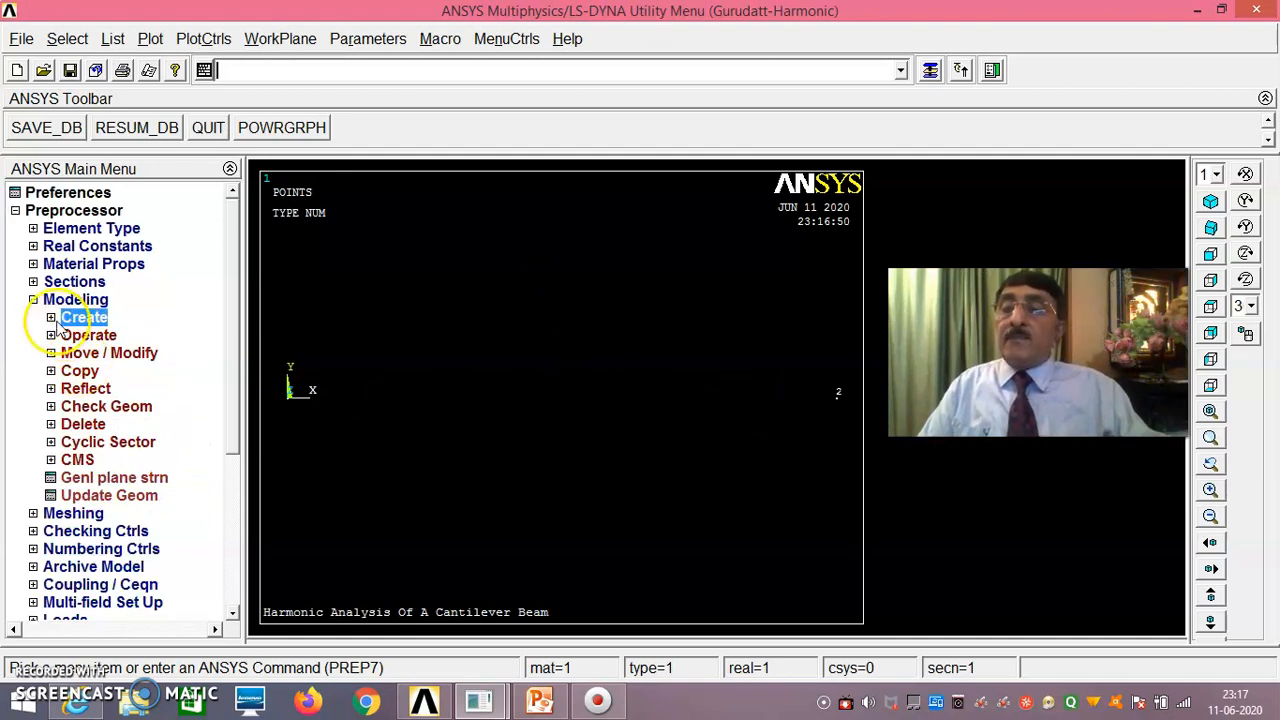
pyautogui.click(51, 318)
pyautogui.click(95, 532)
pyautogui.click(105, 371)
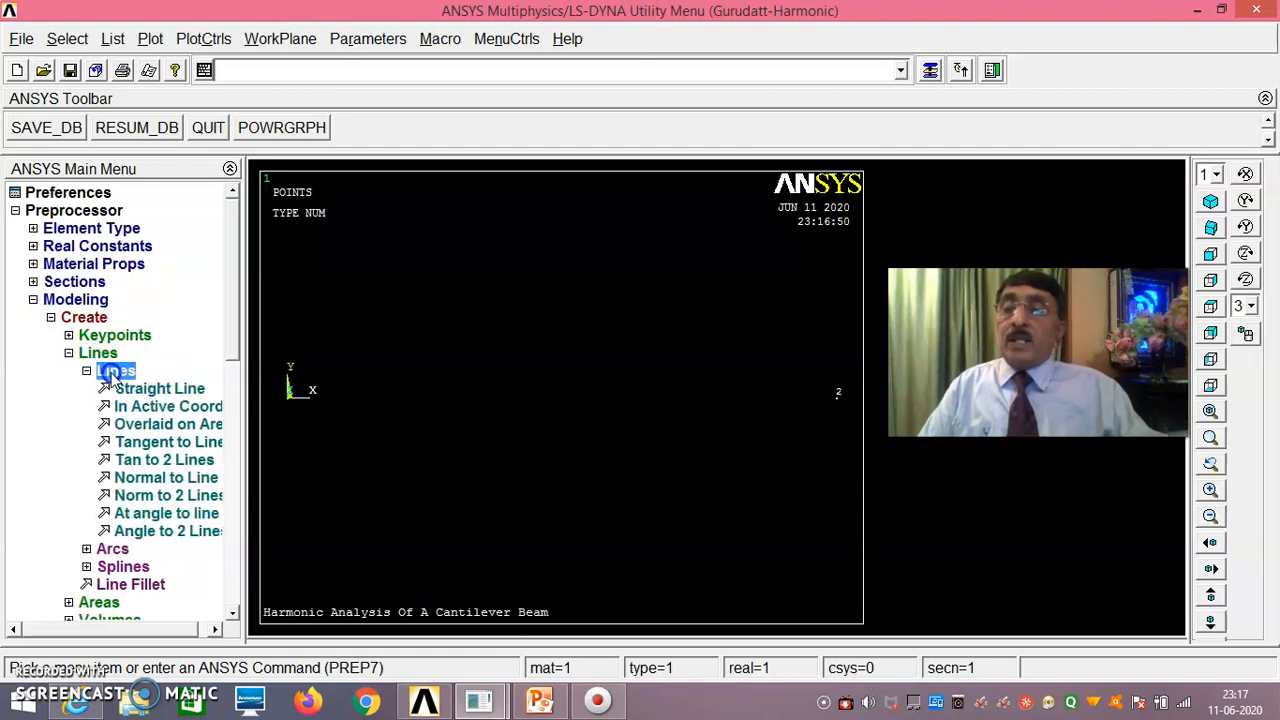
pyautogui.click(148, 390)
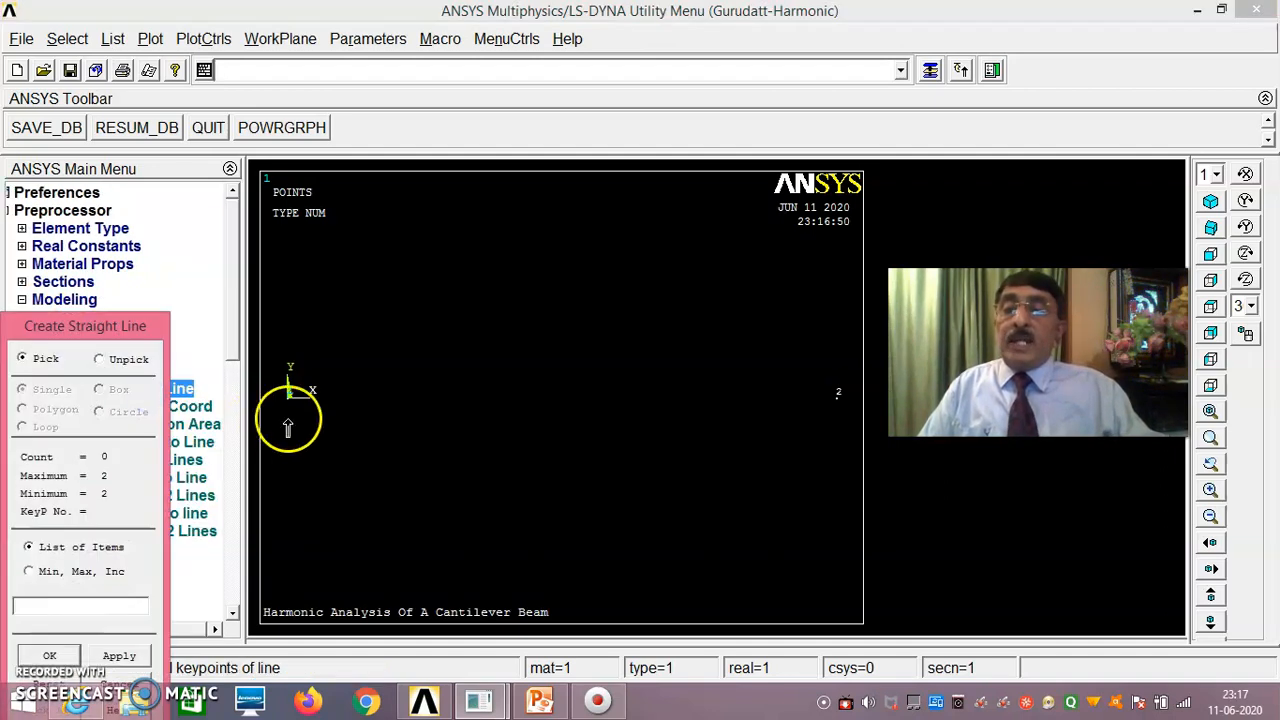
pyautogui.click(837, 397)
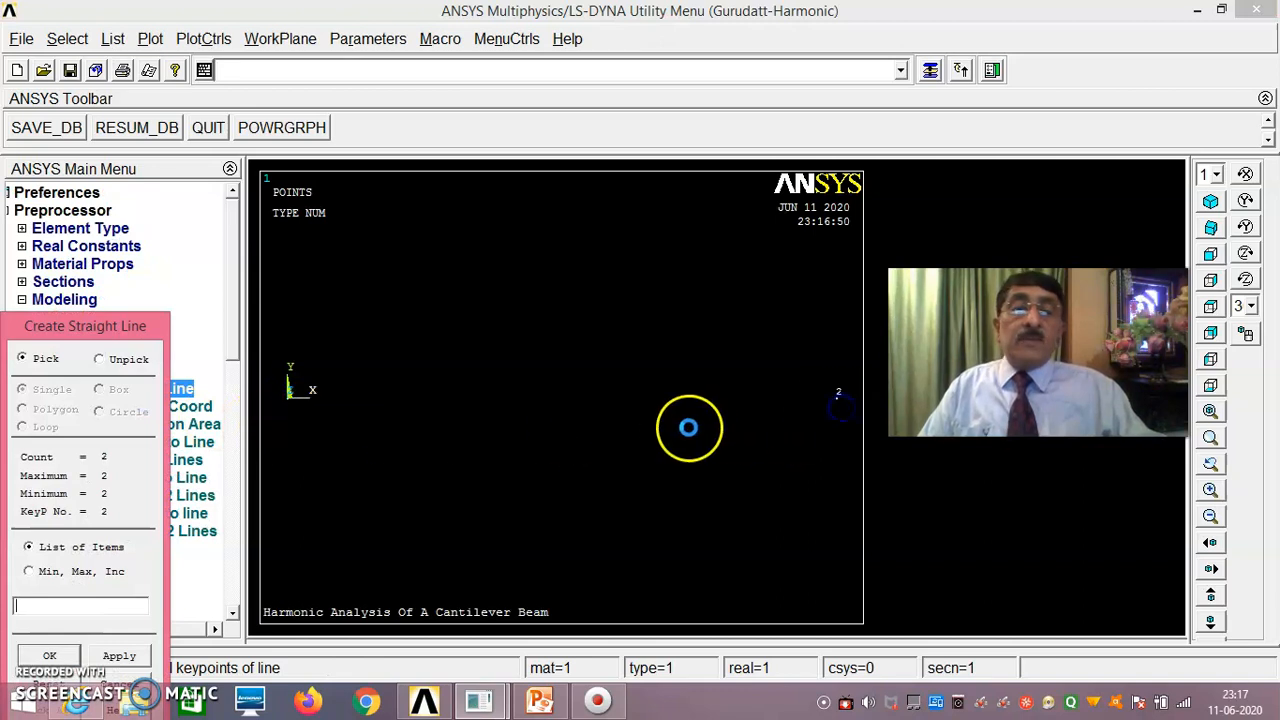
pyautogui.moveTo(57, 335); pyautogui.dragTo(141, 173)
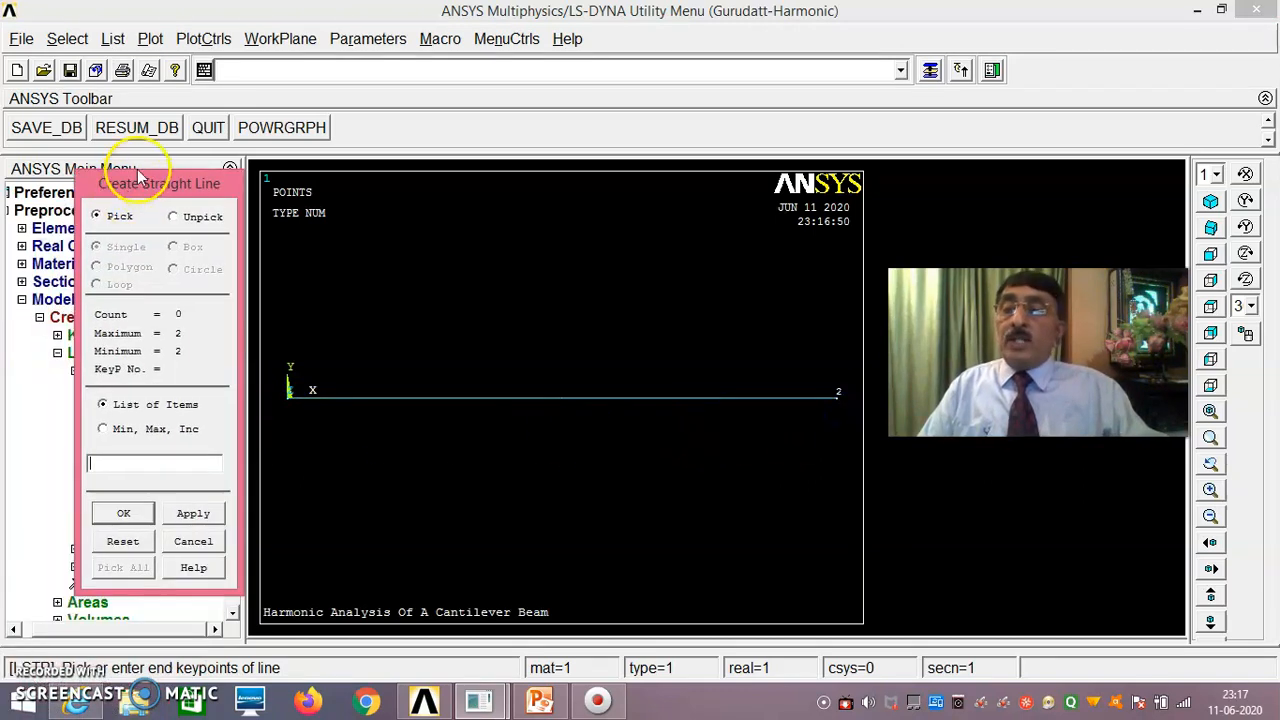
pyautogui.click(133, 495)
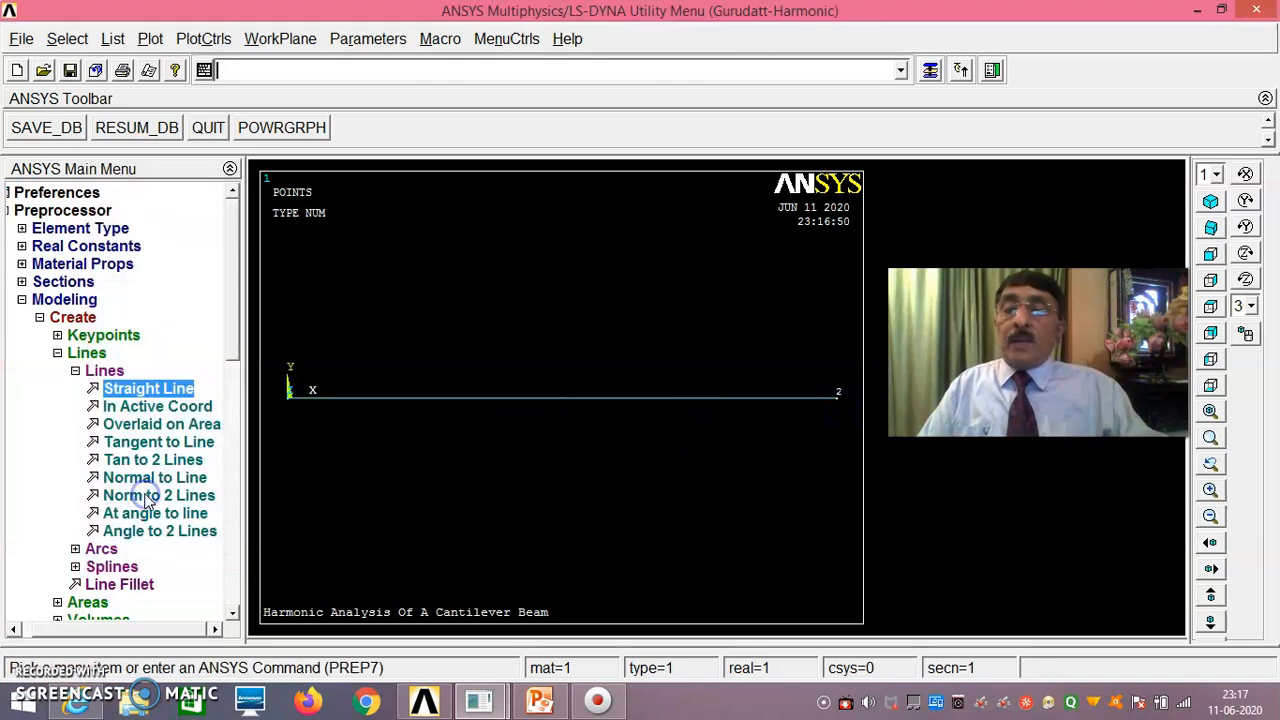
# Set the default meshing attributes to element type 1 BEAM188, material number 1 and section number 1
pyautogui.click(40, 318)
pyautogui.click(86, 514)
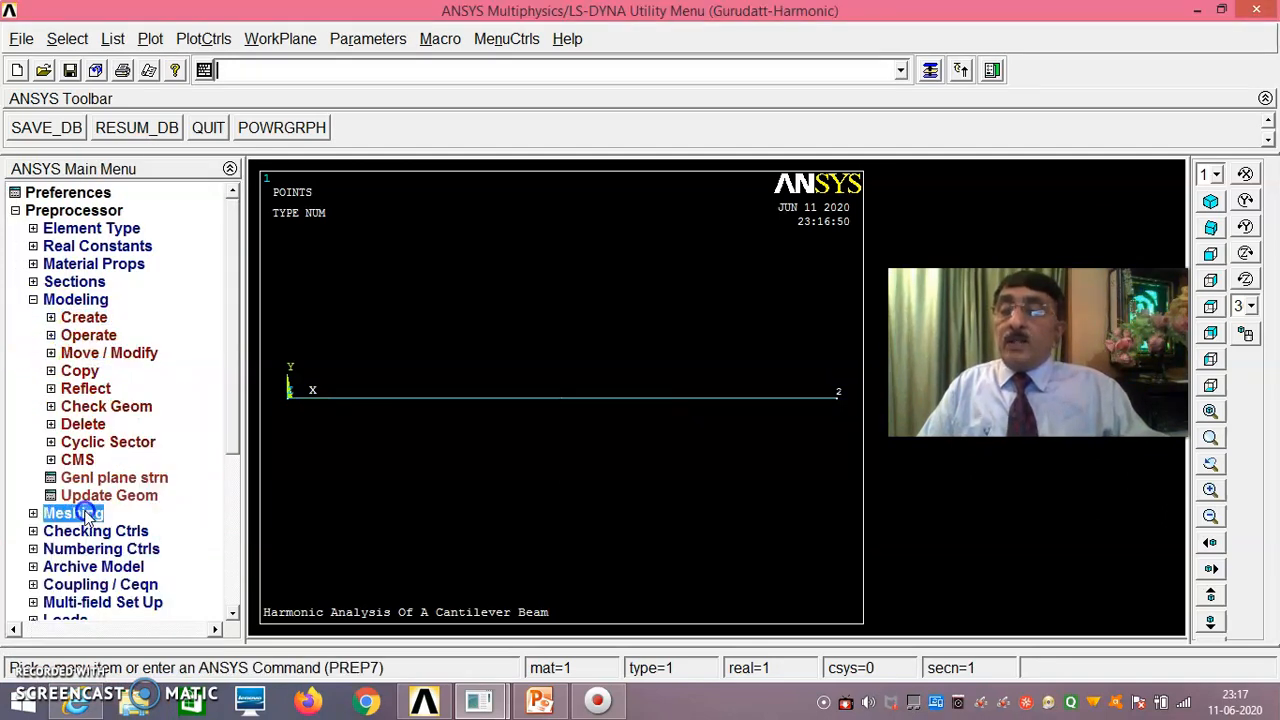
pyautogui.click(122, 338)
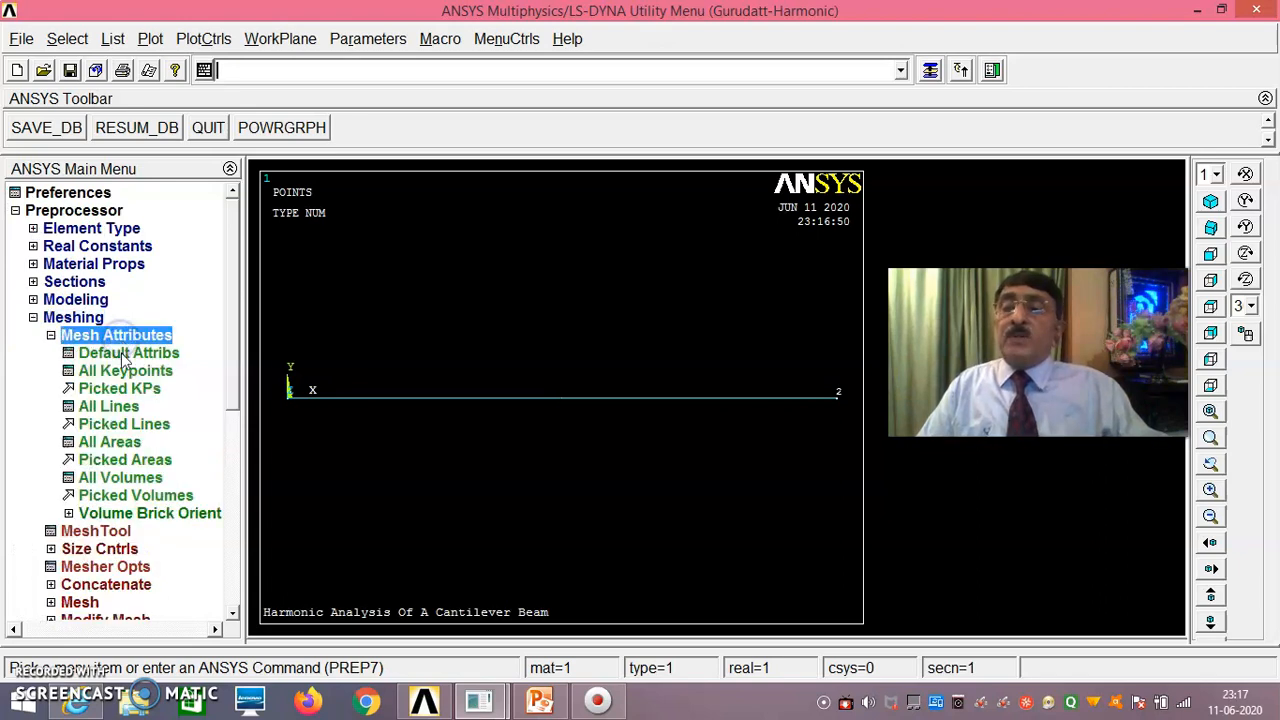
pyautogui.click(122, 355)
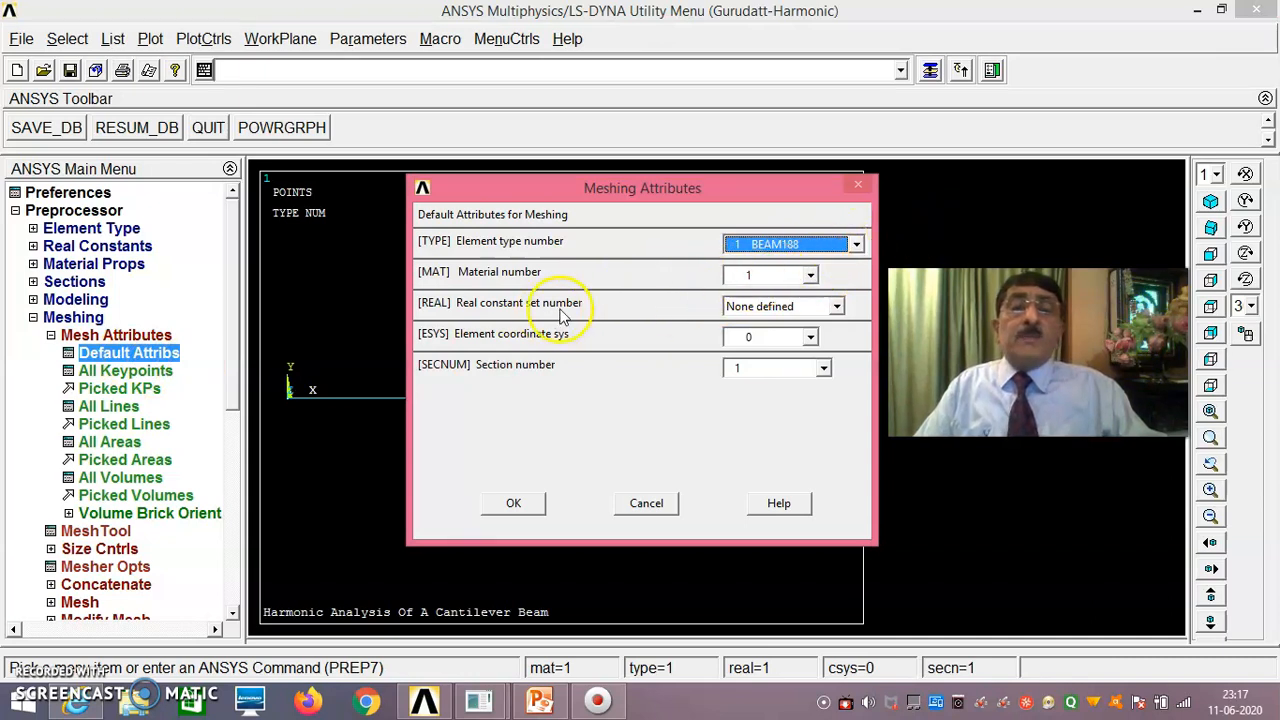
pyautogui.click(810, 275)
pyautogui.click(755, 290)
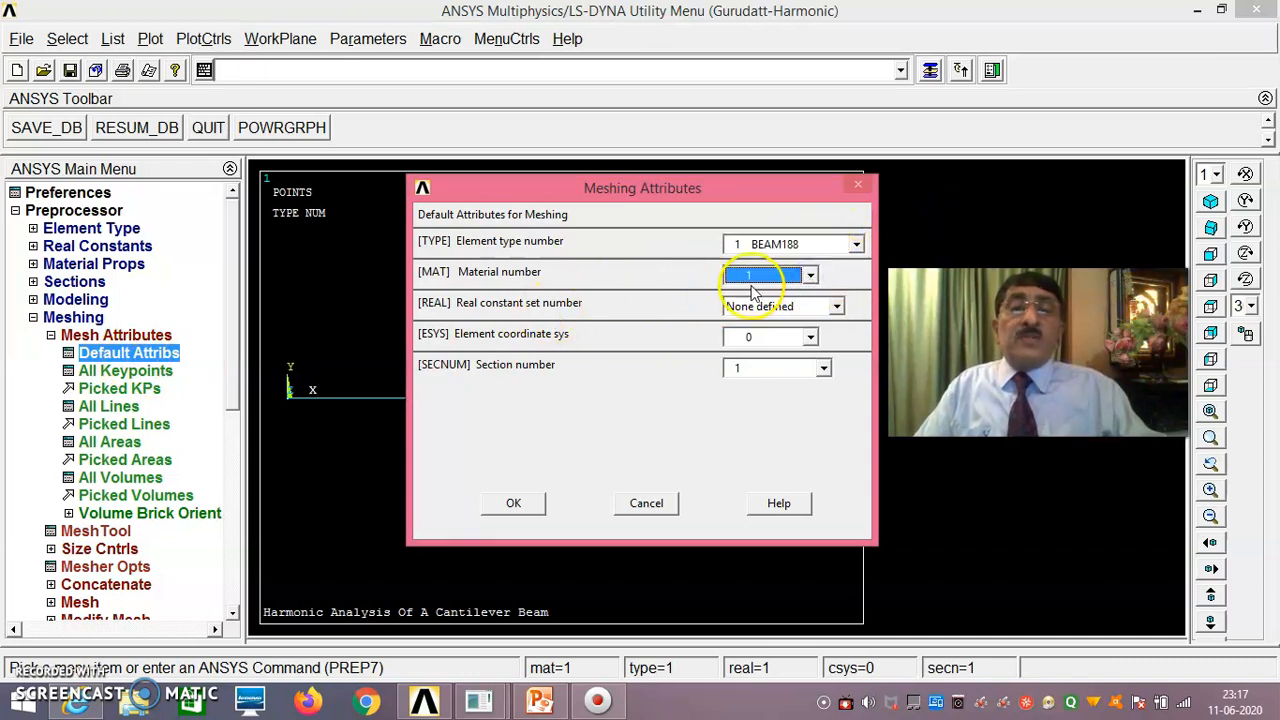
pyautogui.click(513, 504)
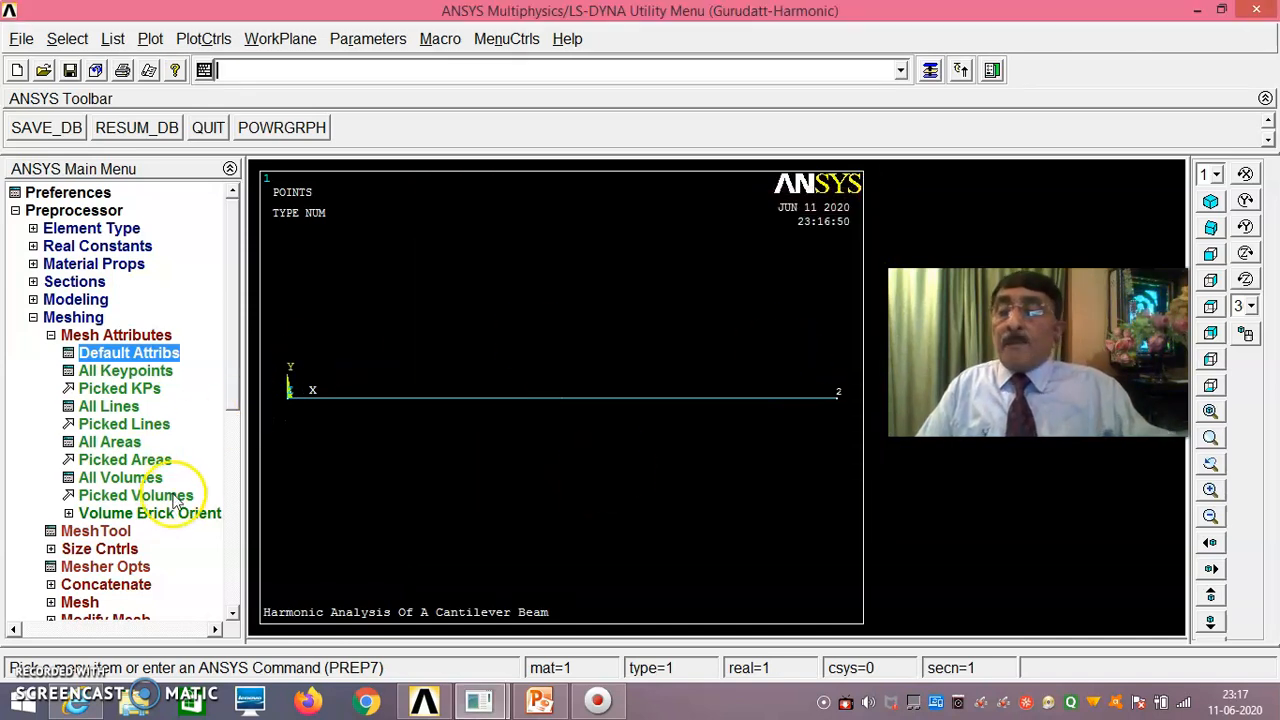
# Set the manual element size on the beam line to 10 element divisions
pyautogui.click(126, 550)
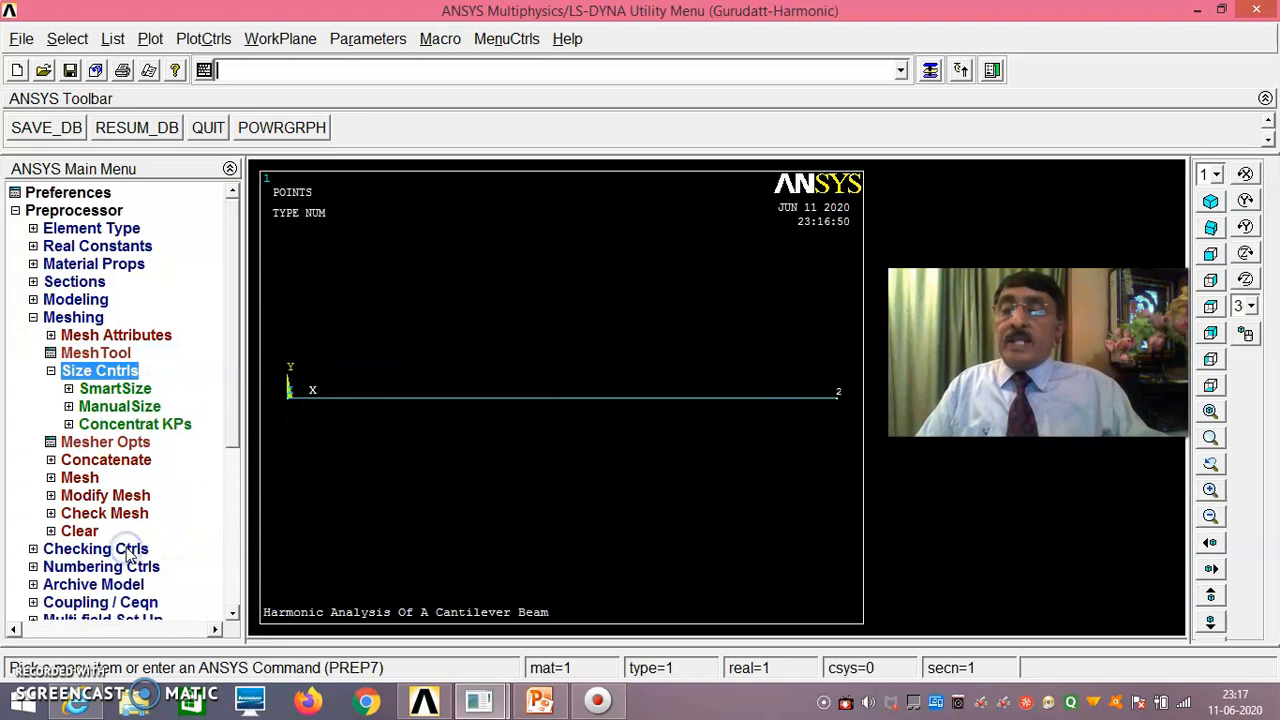
pyautogui.click(132, 407)
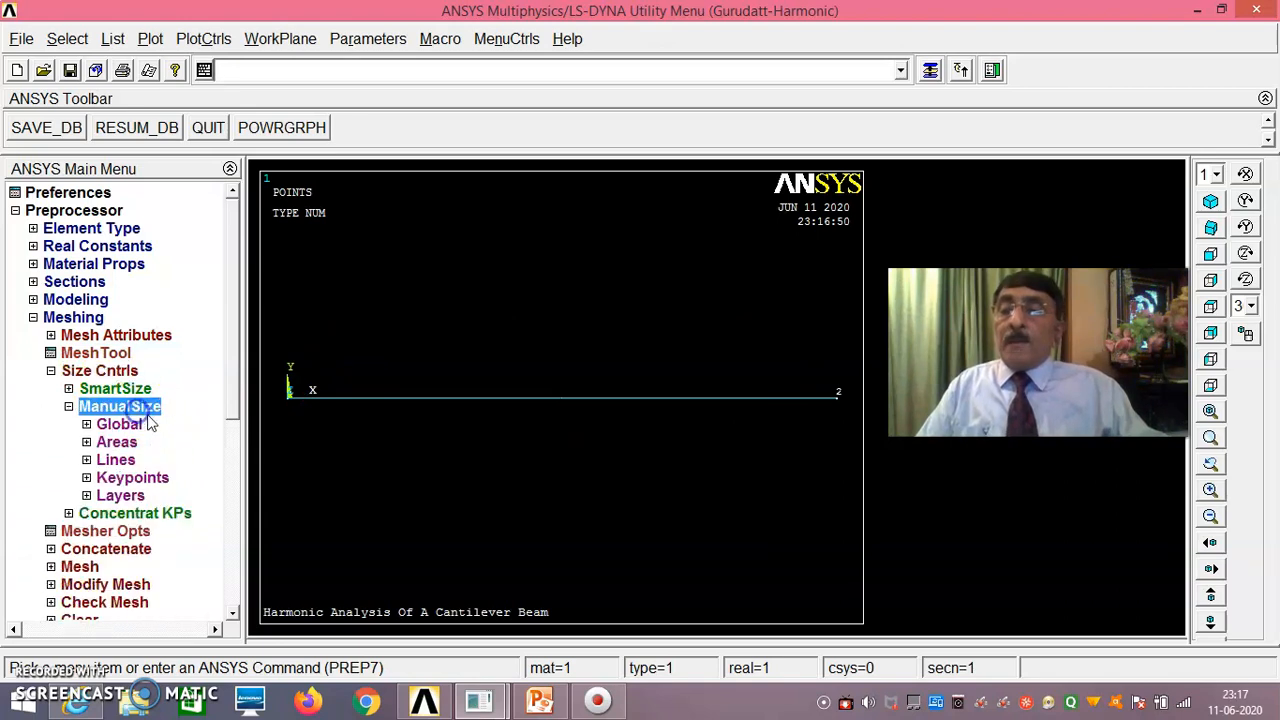
pyautogui.click(126, 461)
pyautogui.click(140, 495)
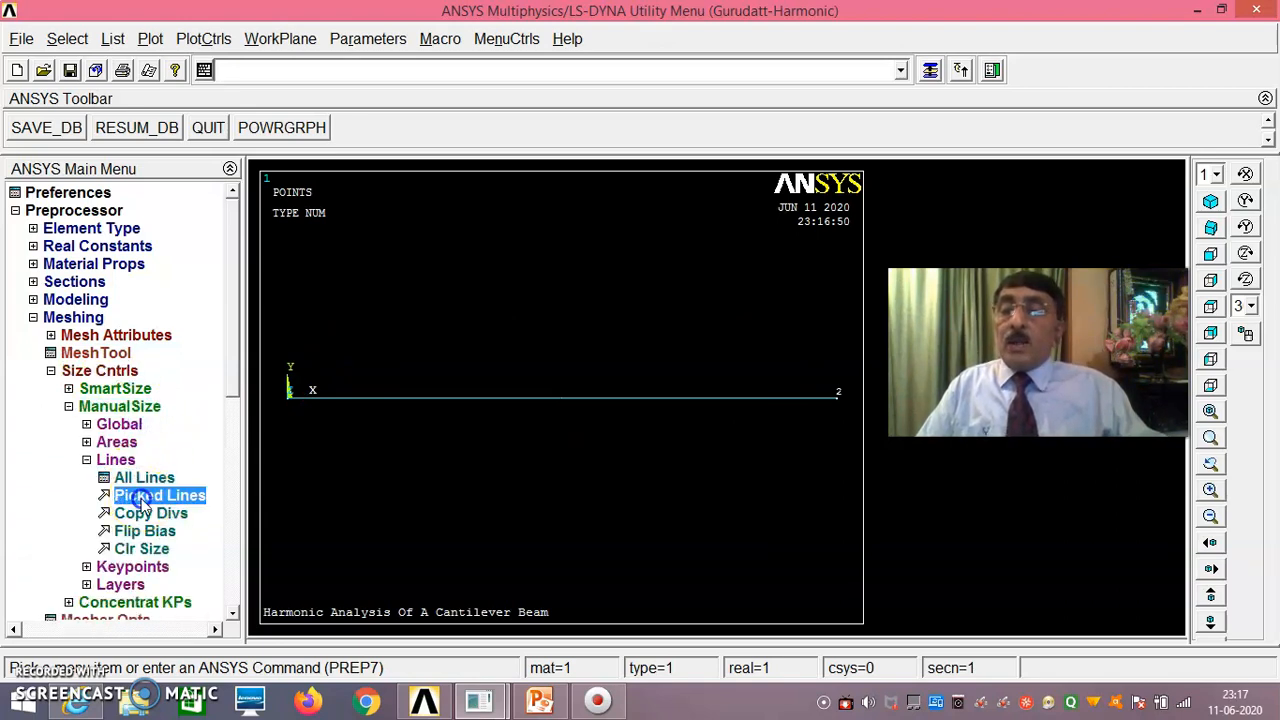
pyautogui.click(544, 420)
pyautogui.moveTo(110, 326); pyautogui.dragTo(198, 184)
pyautogui.click(143, 496)
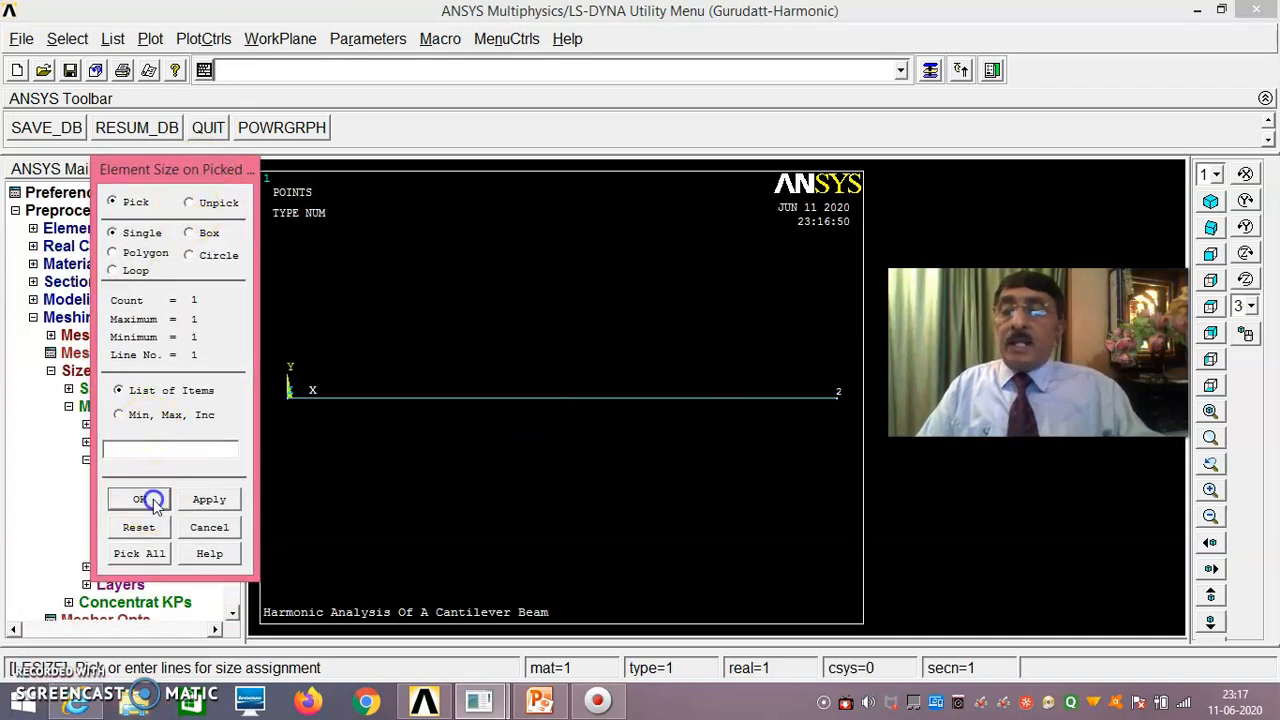
pyautogui.click(739, 259)
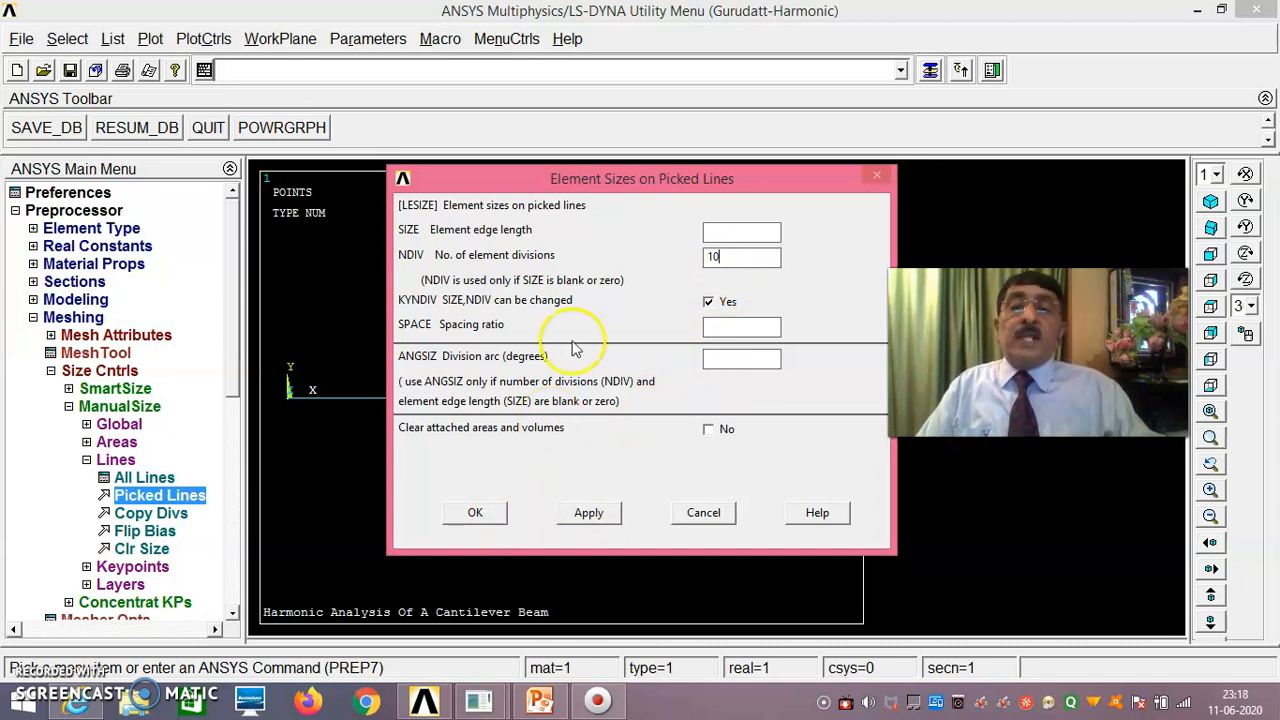
pyautogui.click(476, 513)
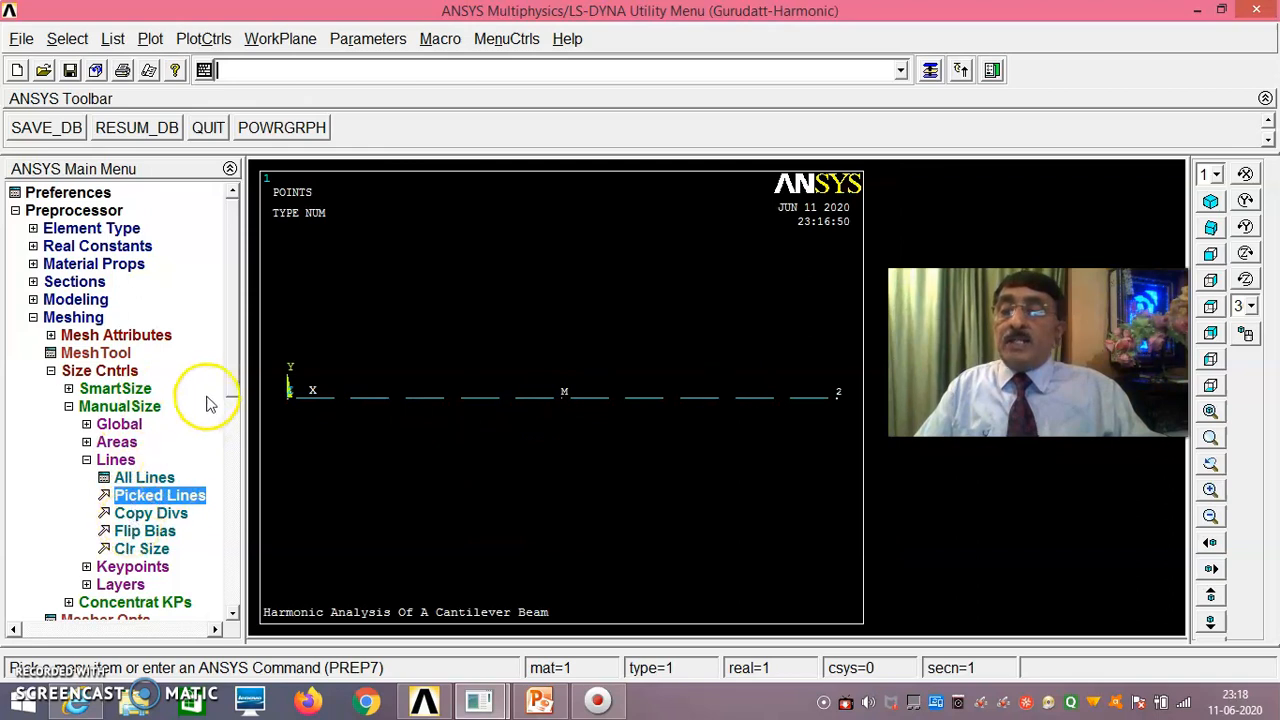
# Mesh the beam line using the assigned divisions
pyautogui.scroll(-4, 232, 405)
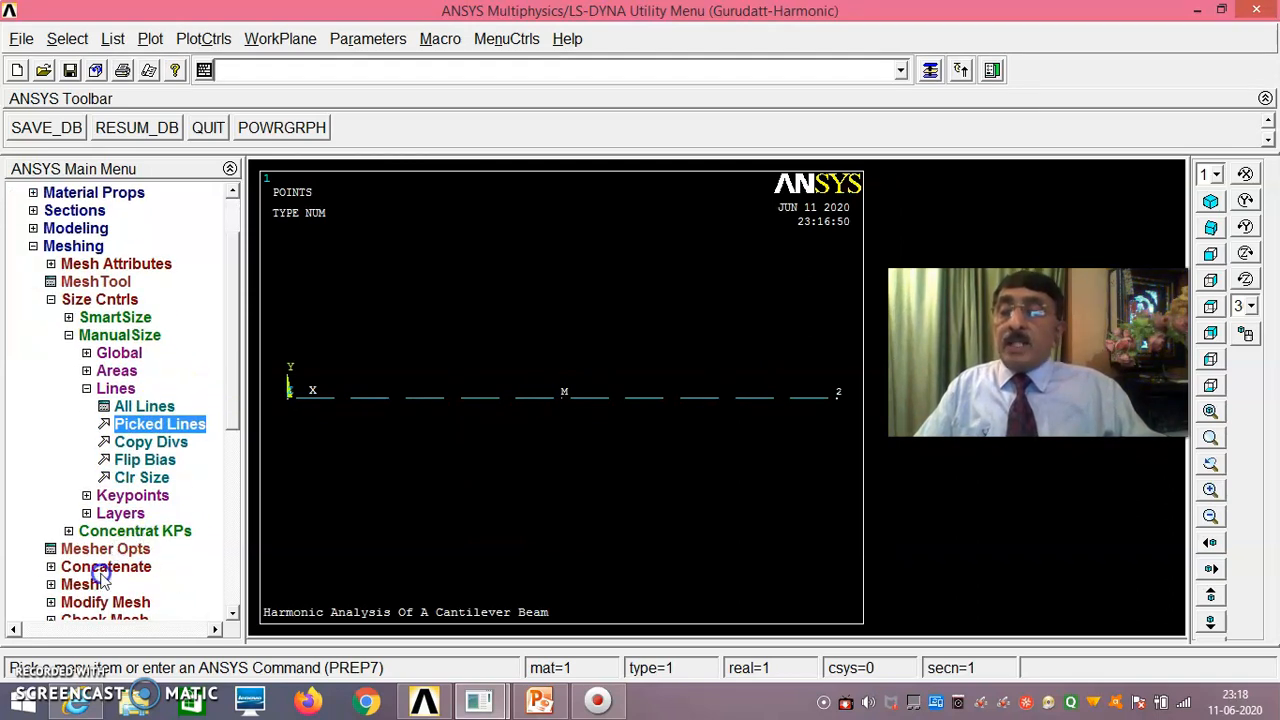
pyautogui.click(82, 585)
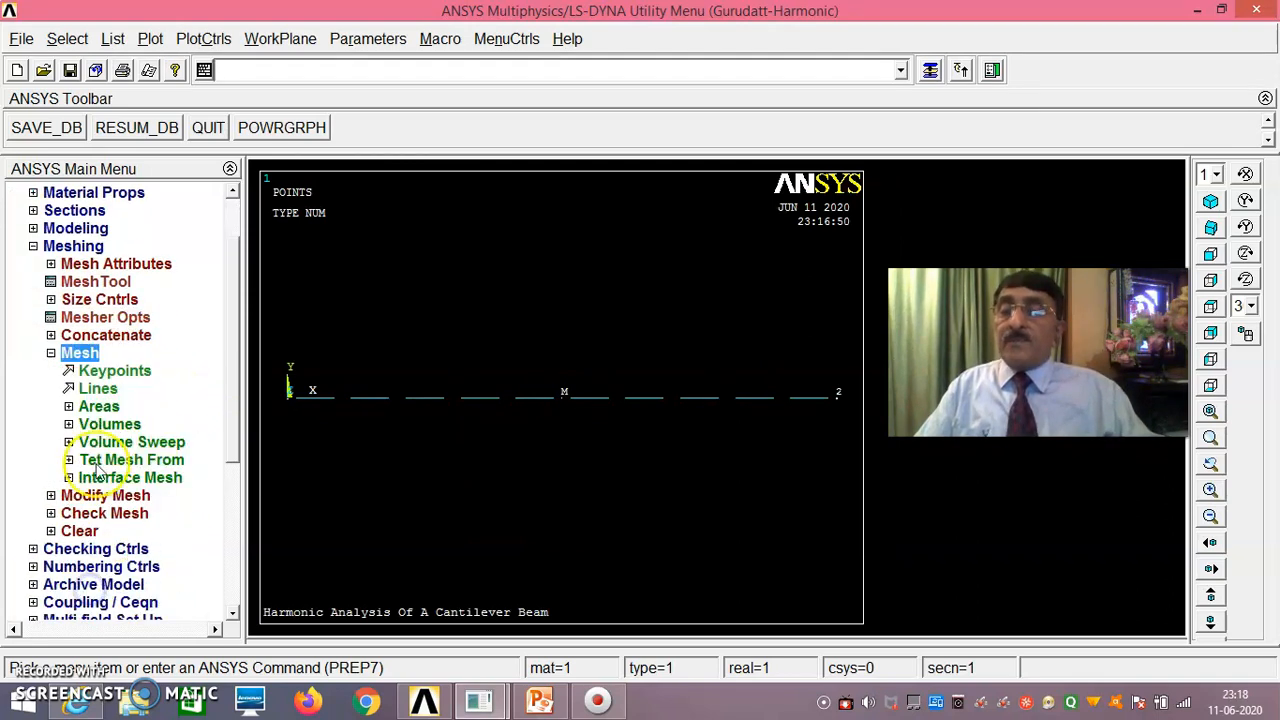
pyautogui.click(100, 395)
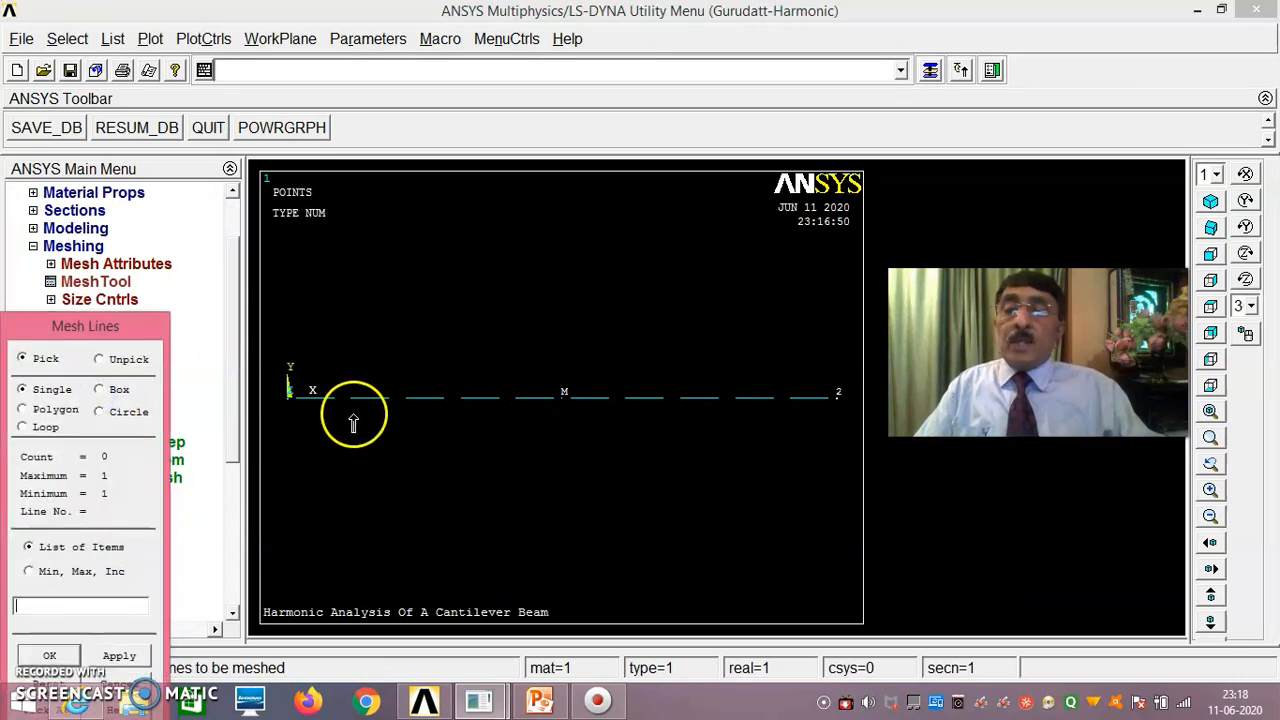
pyautogui.moveTo(52, 330); pyautogui.dragTo(111, 192)
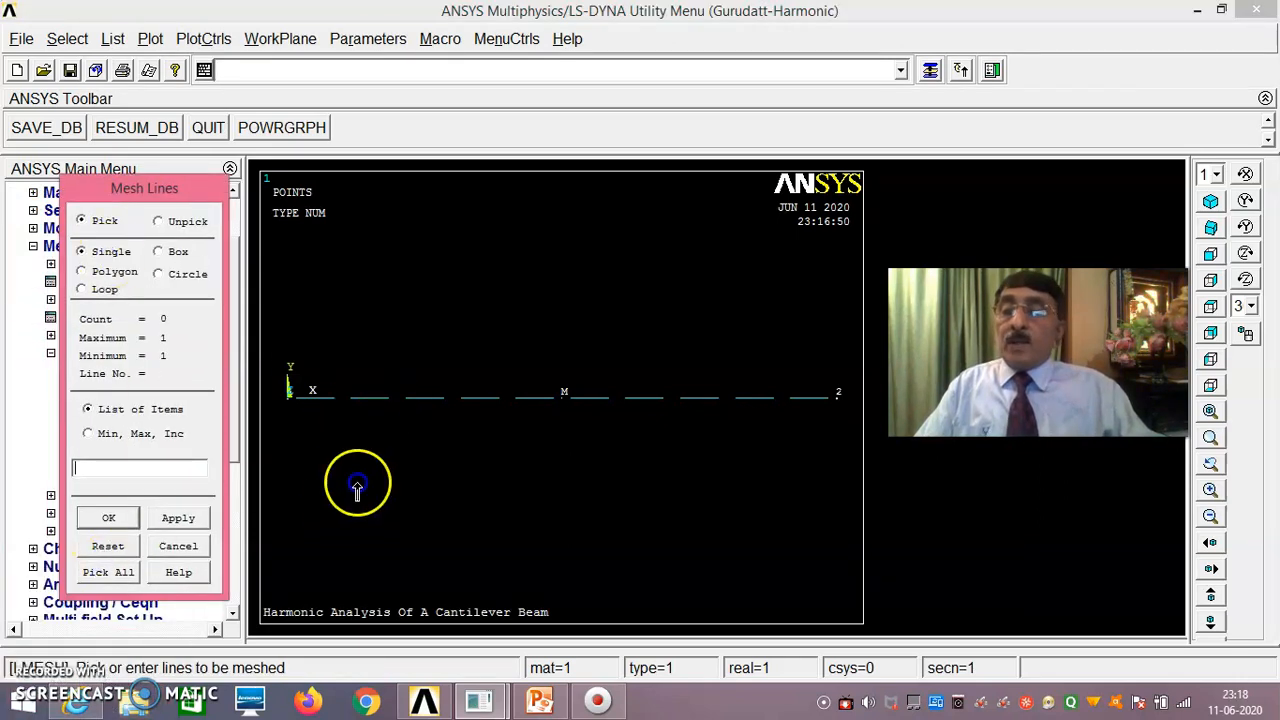
pyautogui.click(108, 517)
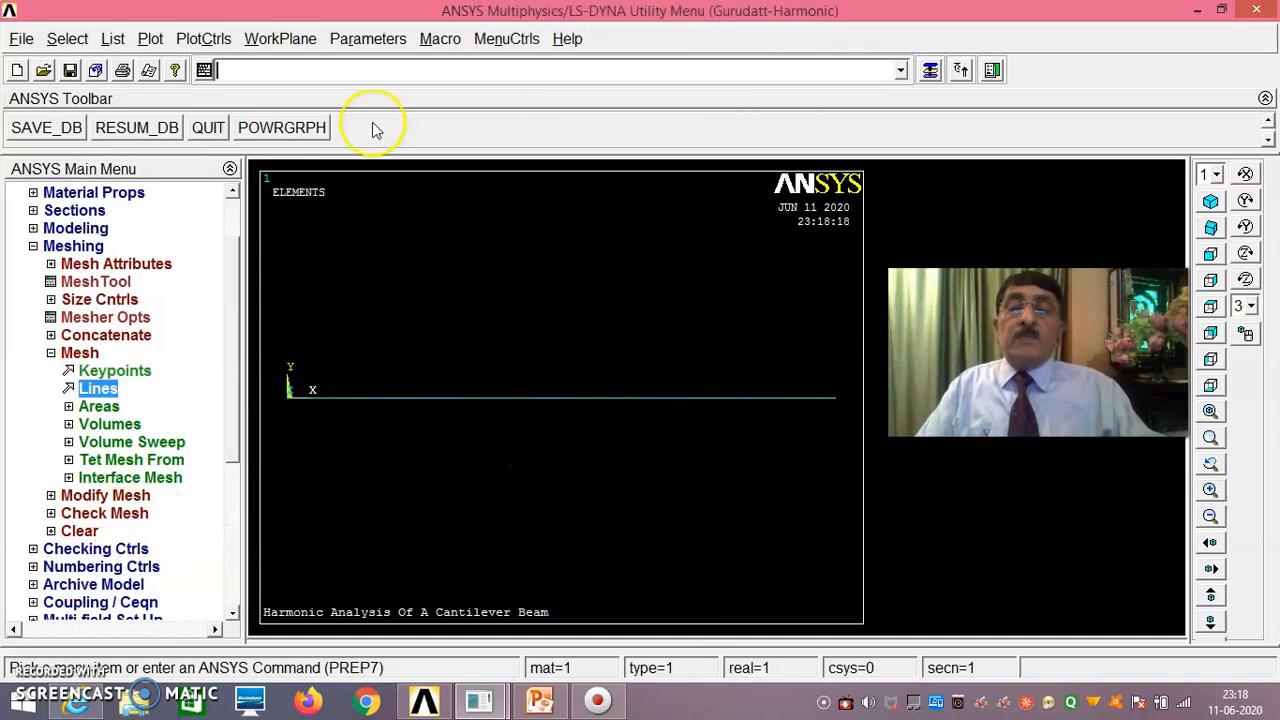
# List all elements with their nodes and attributes to check the mesh, and close the listing
pyautogui.click(112, 39)
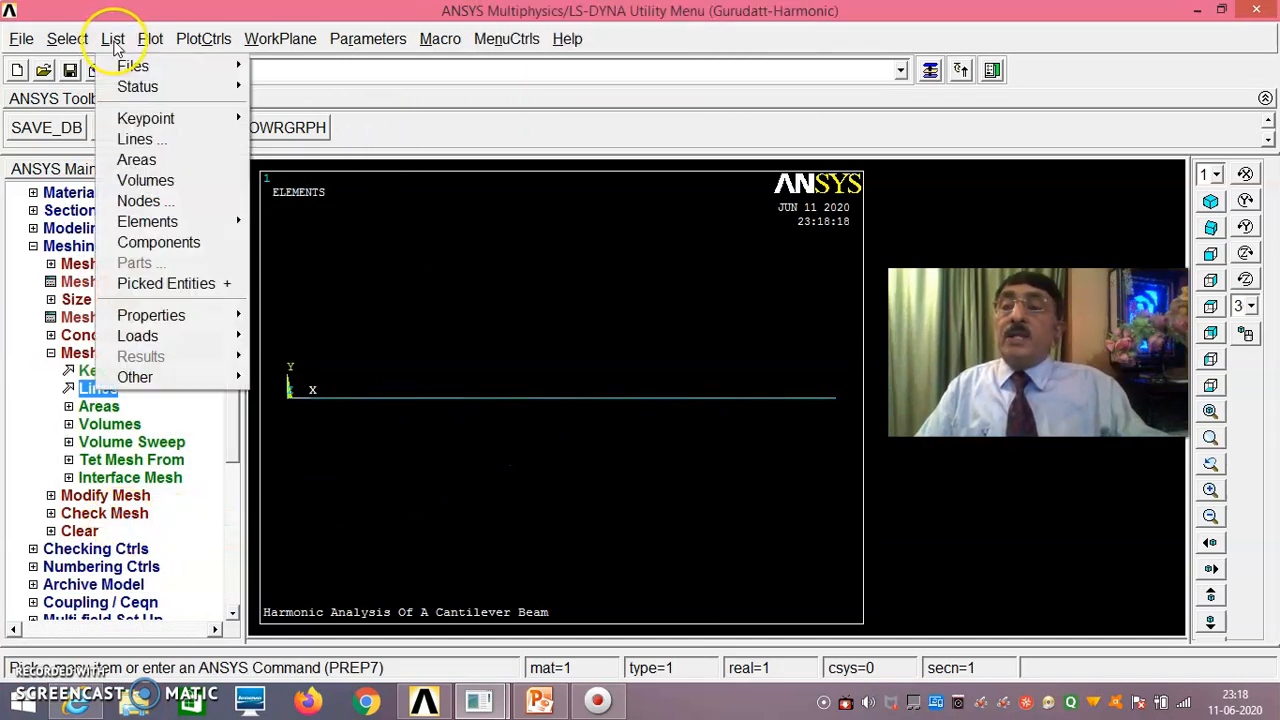
pyautogui.moveTo(165, 220)
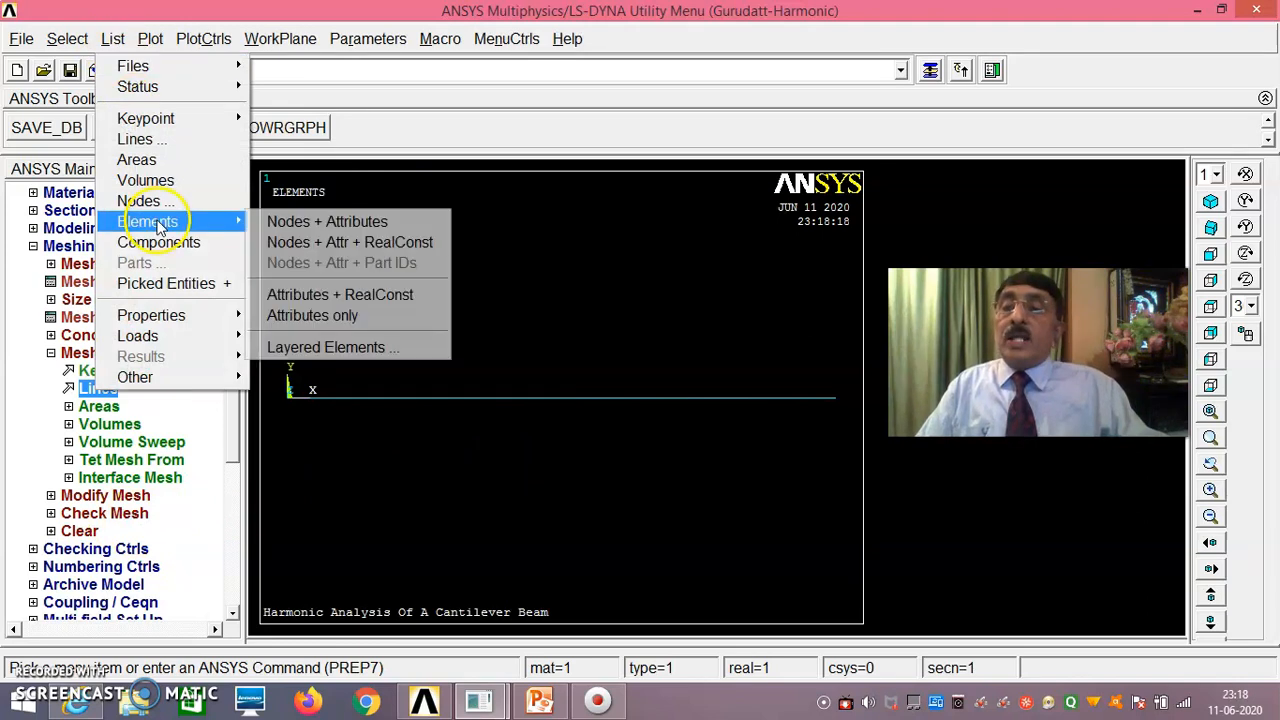
pyautogui.click(329, 222)
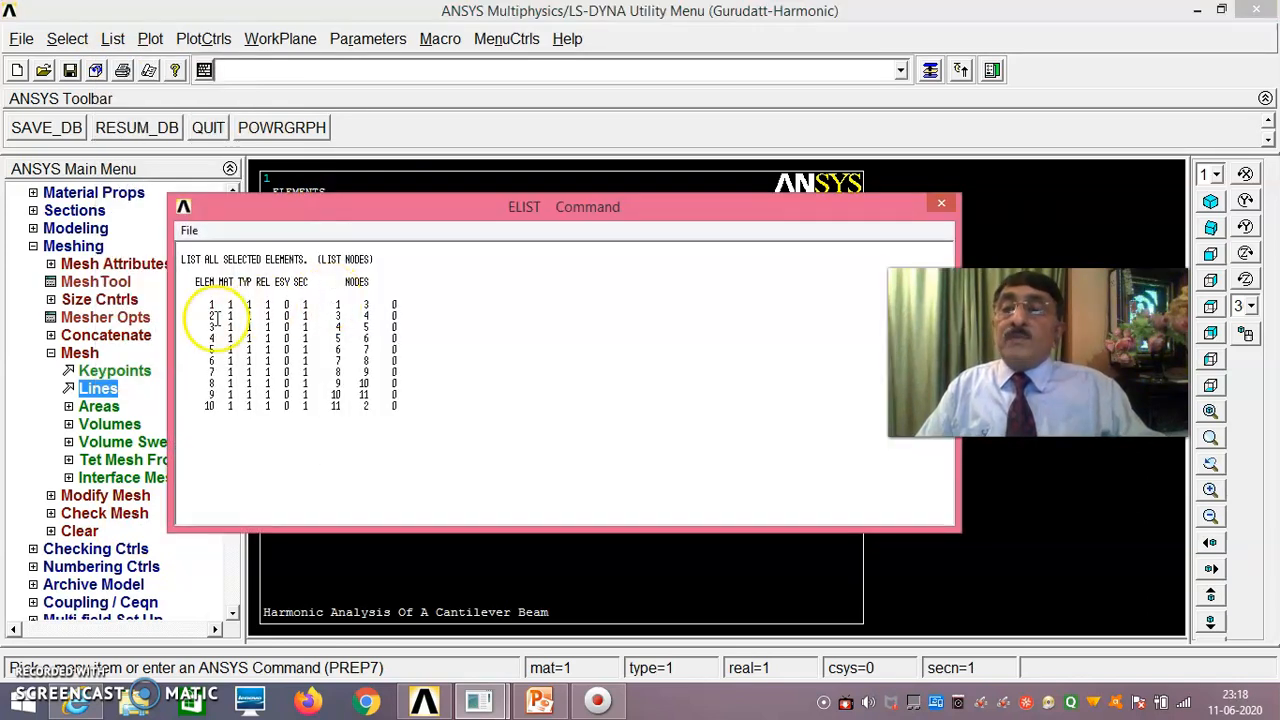
pyautogui.click(941, 203)
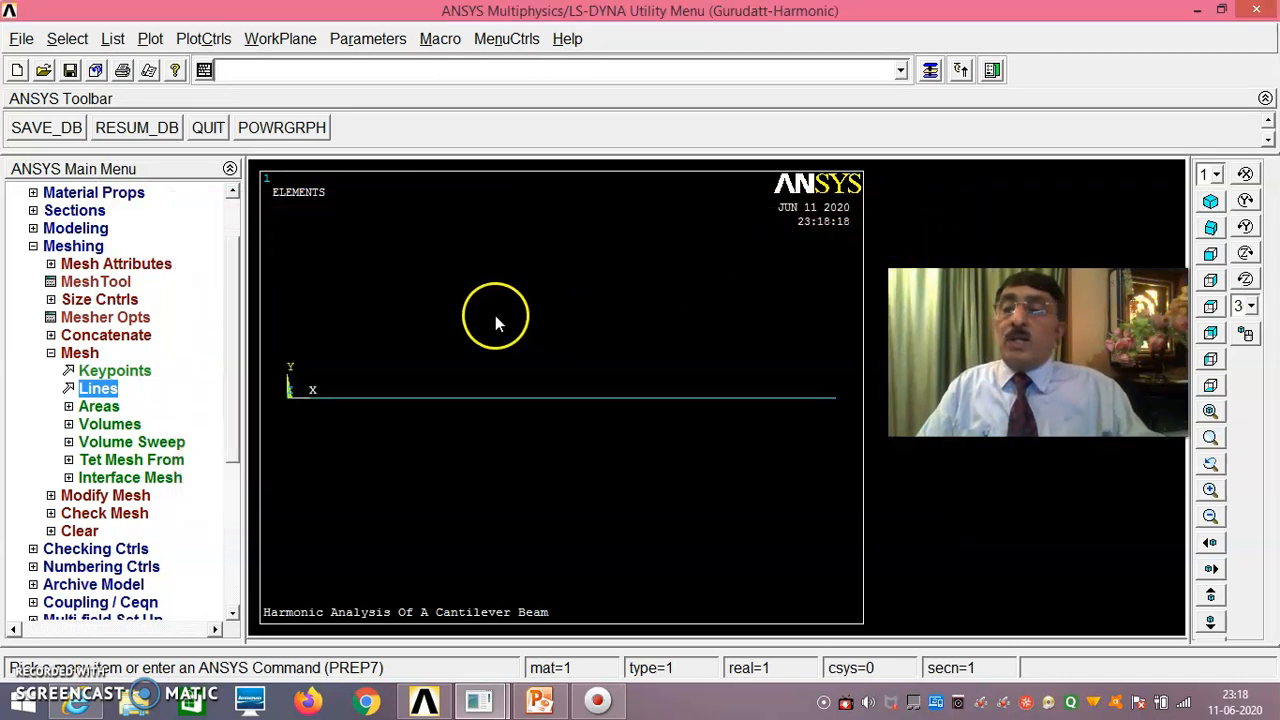
pyautogui.click(404, 380)
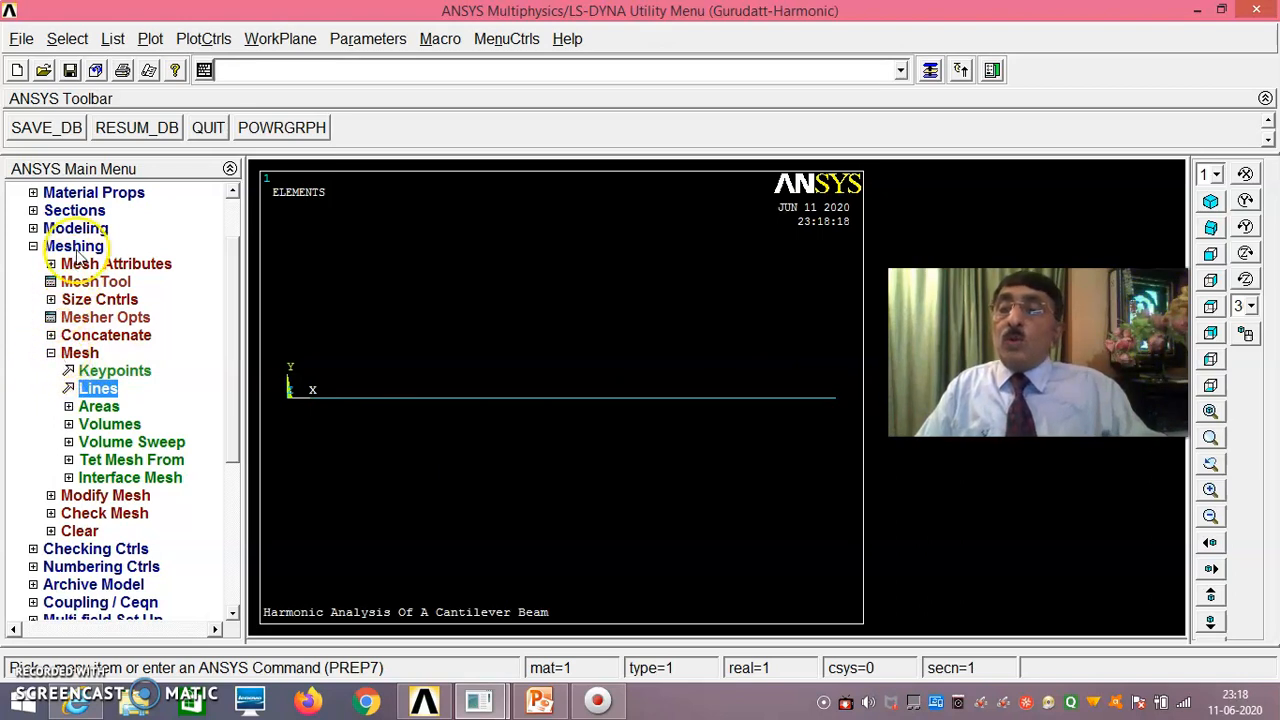
# Enter the solution phase and set the new analysis type to Harmonic
pyautogui.click(51, 353)
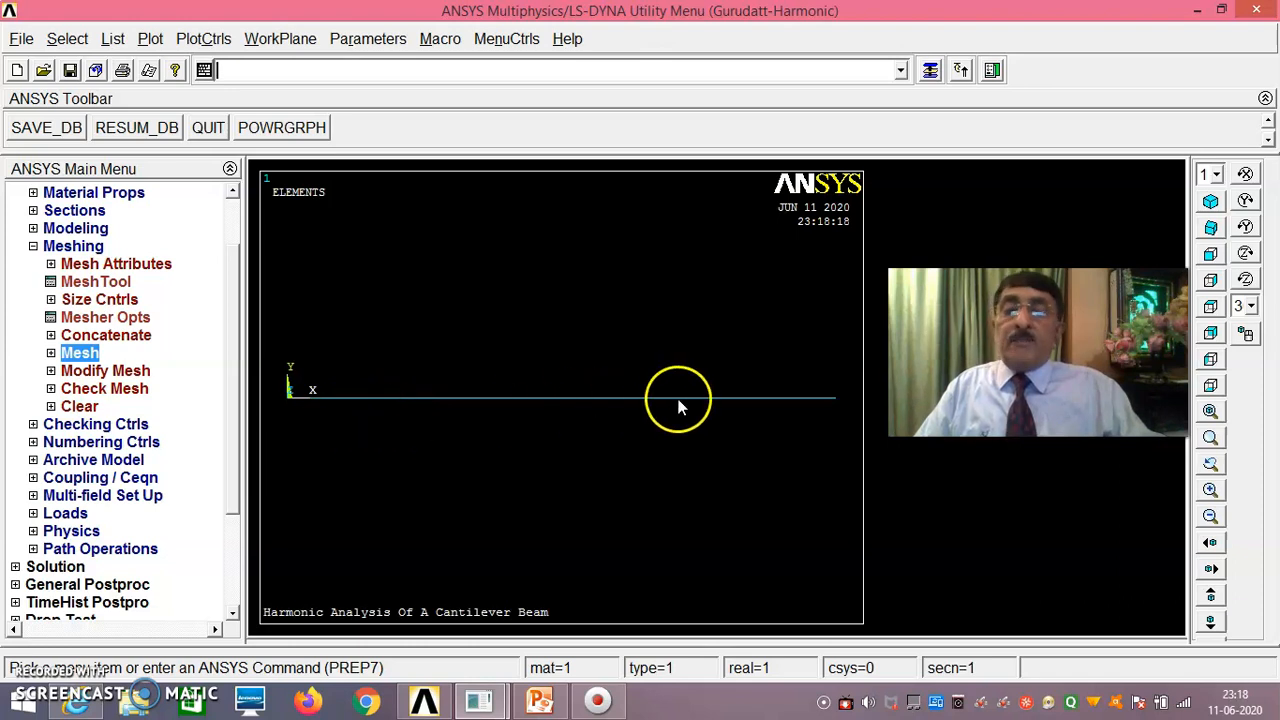
pyautogui.click(77, 569)
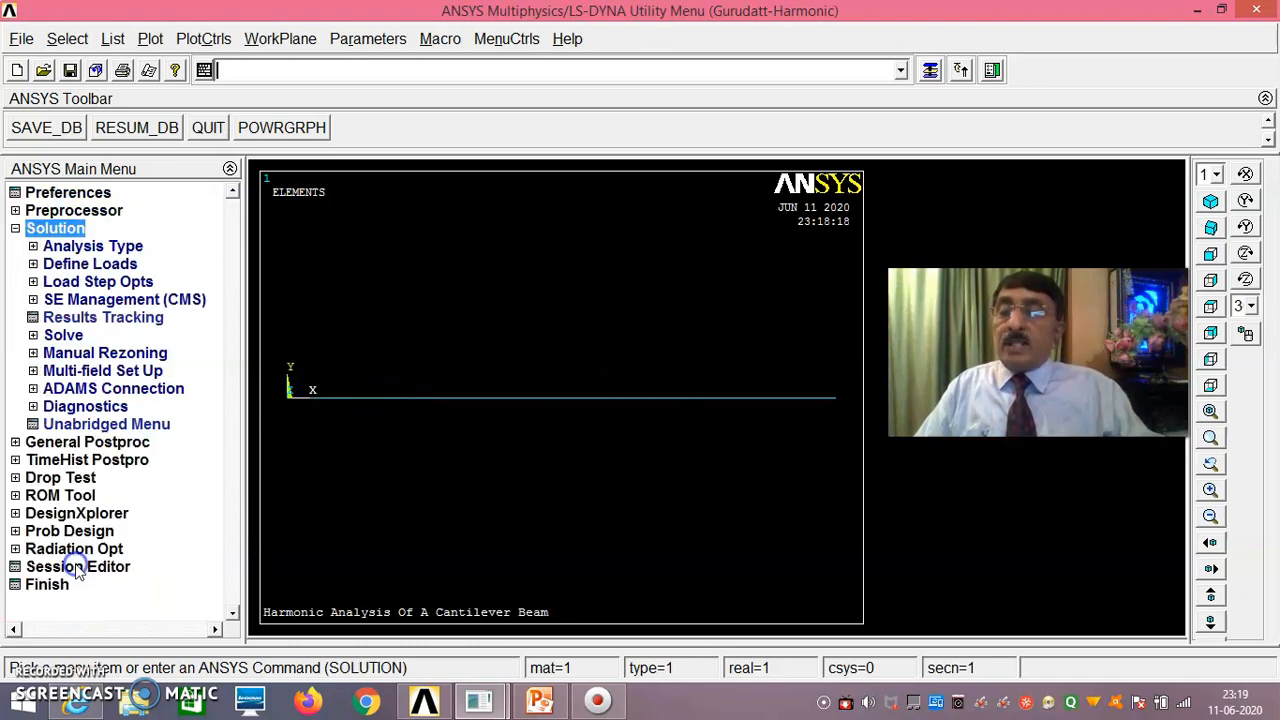
pyautogui.click(90, 247)
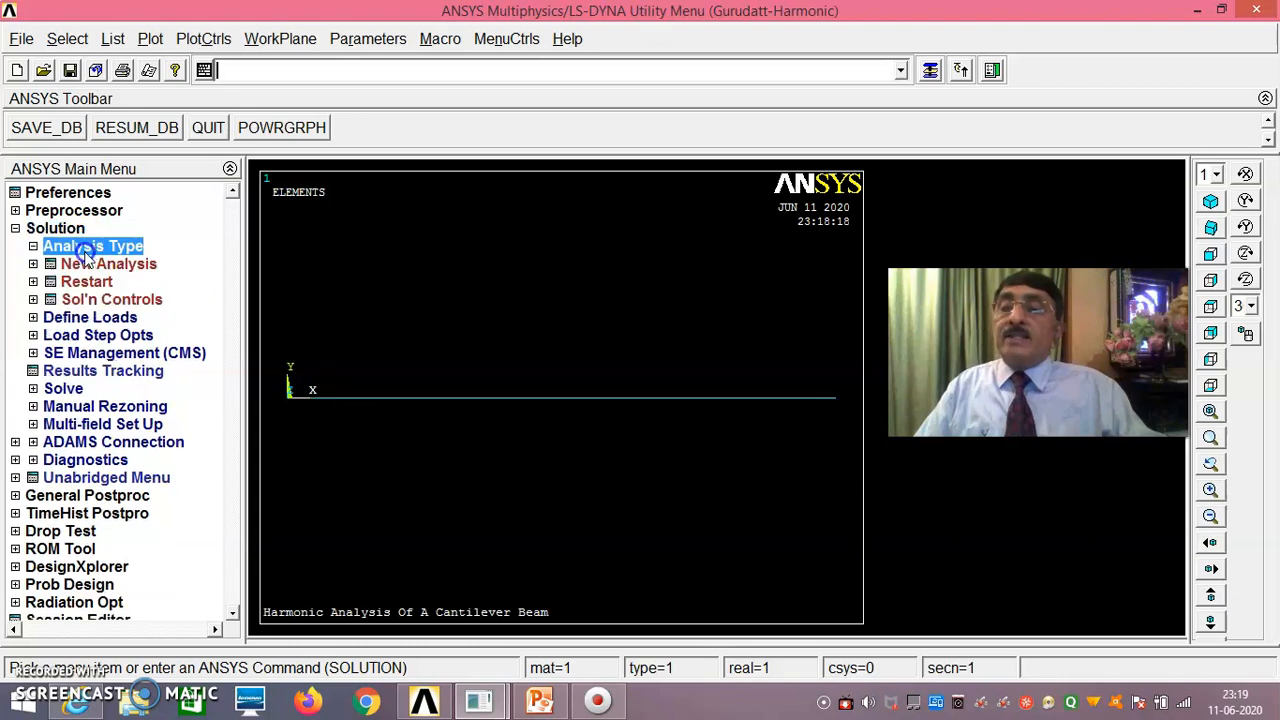
pyautogui.click(105, 264)
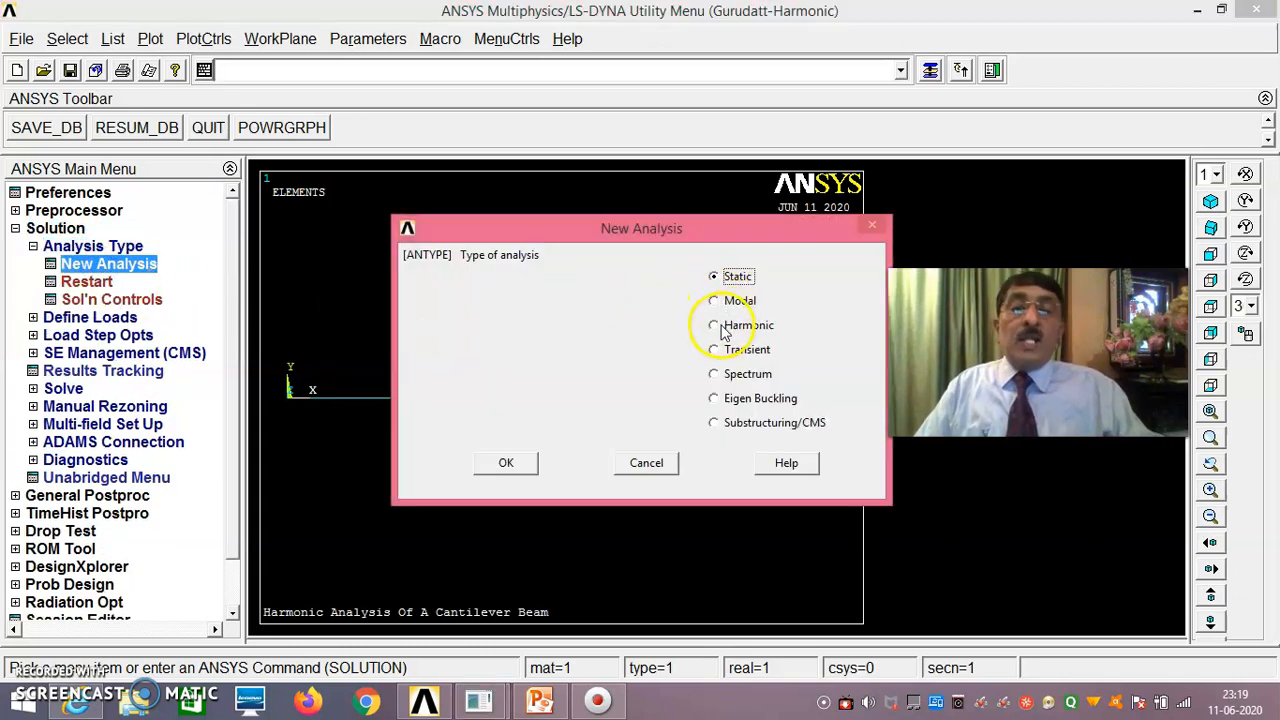
pyautogui.click(529, 467)
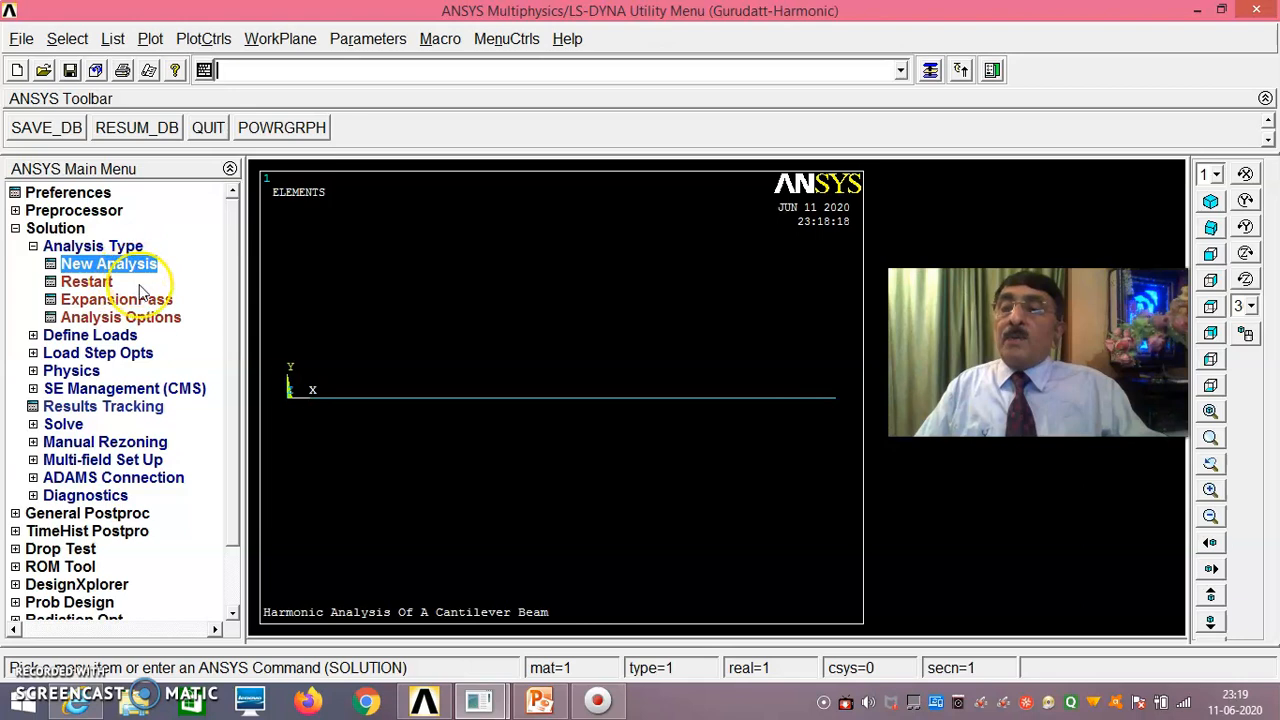
# Accept the harmonic analysis options: Full solution method, Real + imaginary printout, Program Chosen solver and tolerance 1e-008
pyautogui.click(143, 319)
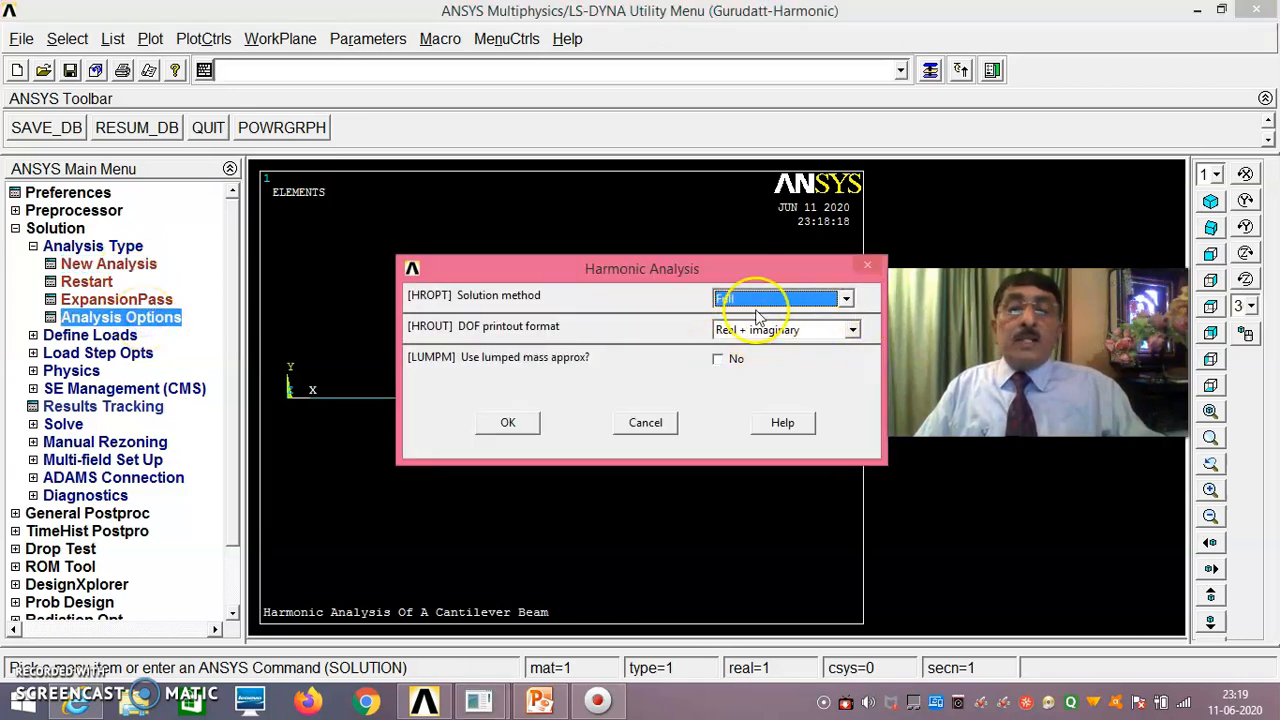
pyautogui.click(520, 426)
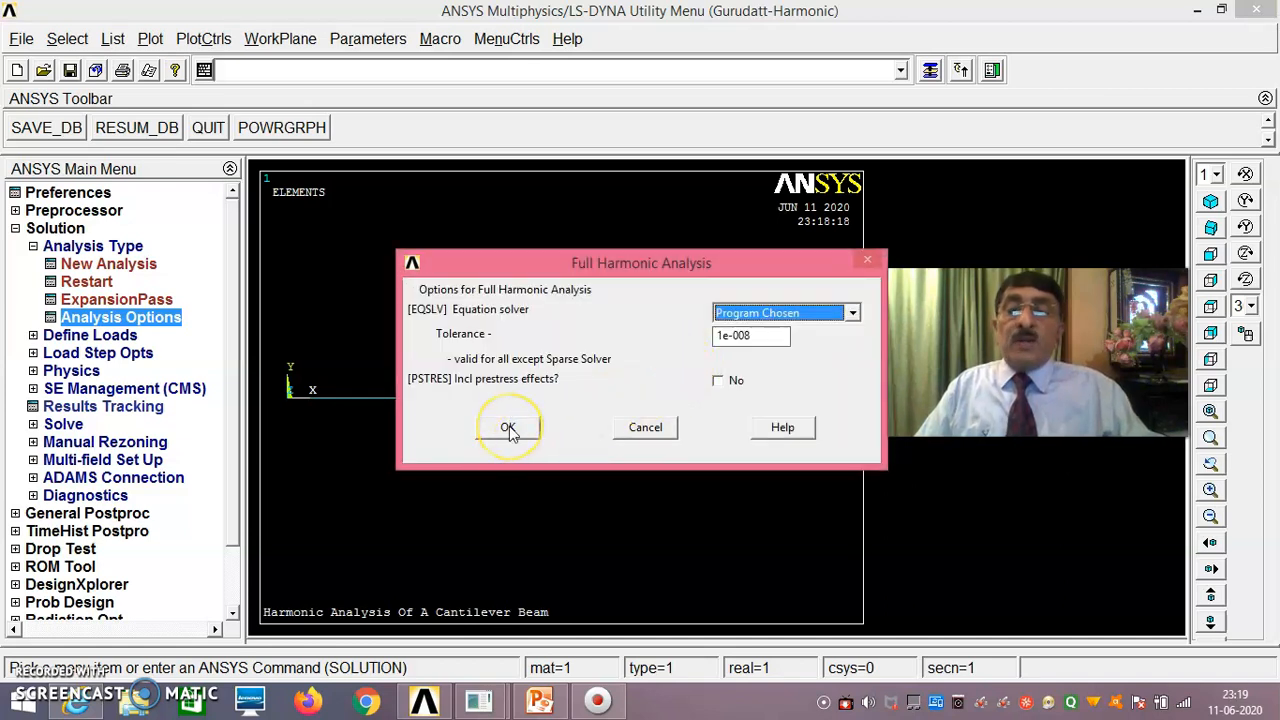
pyautogui.click(508, 428)
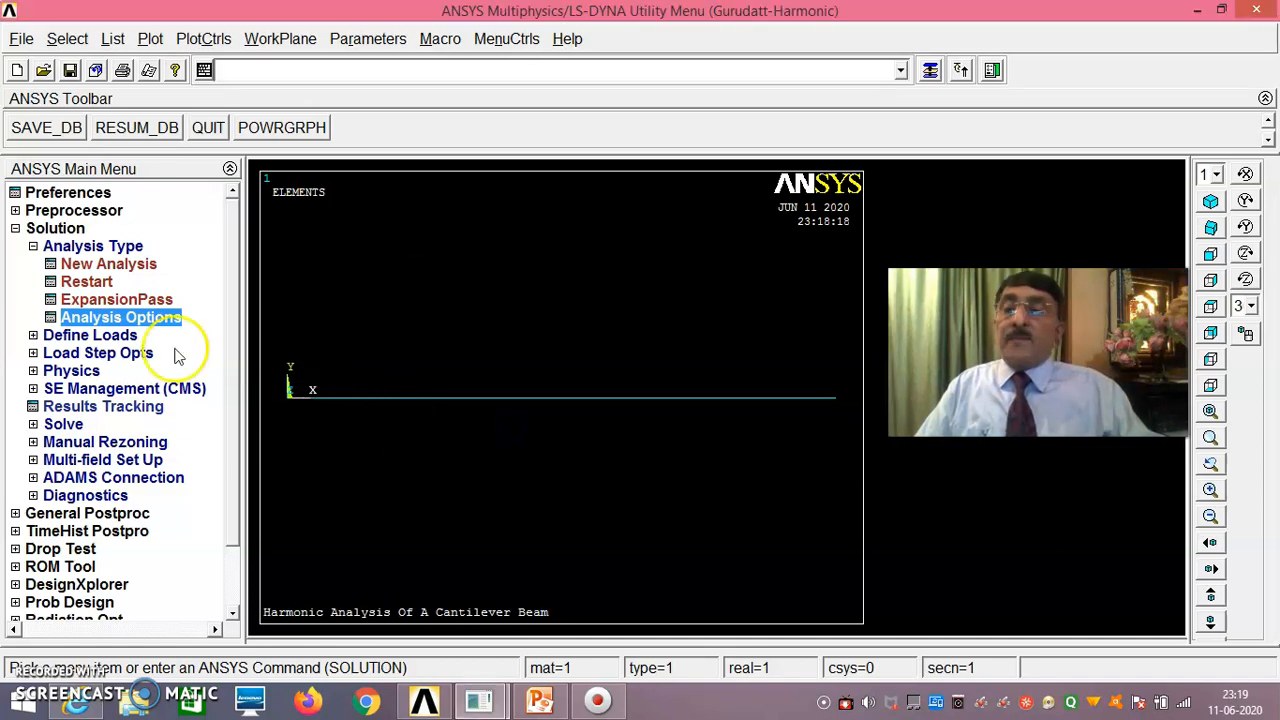
# Constrain all degrees of freedom at keypoint 1, the beam's origin end, with a constant real displacement of 0
pyautogui.click(104, 338)
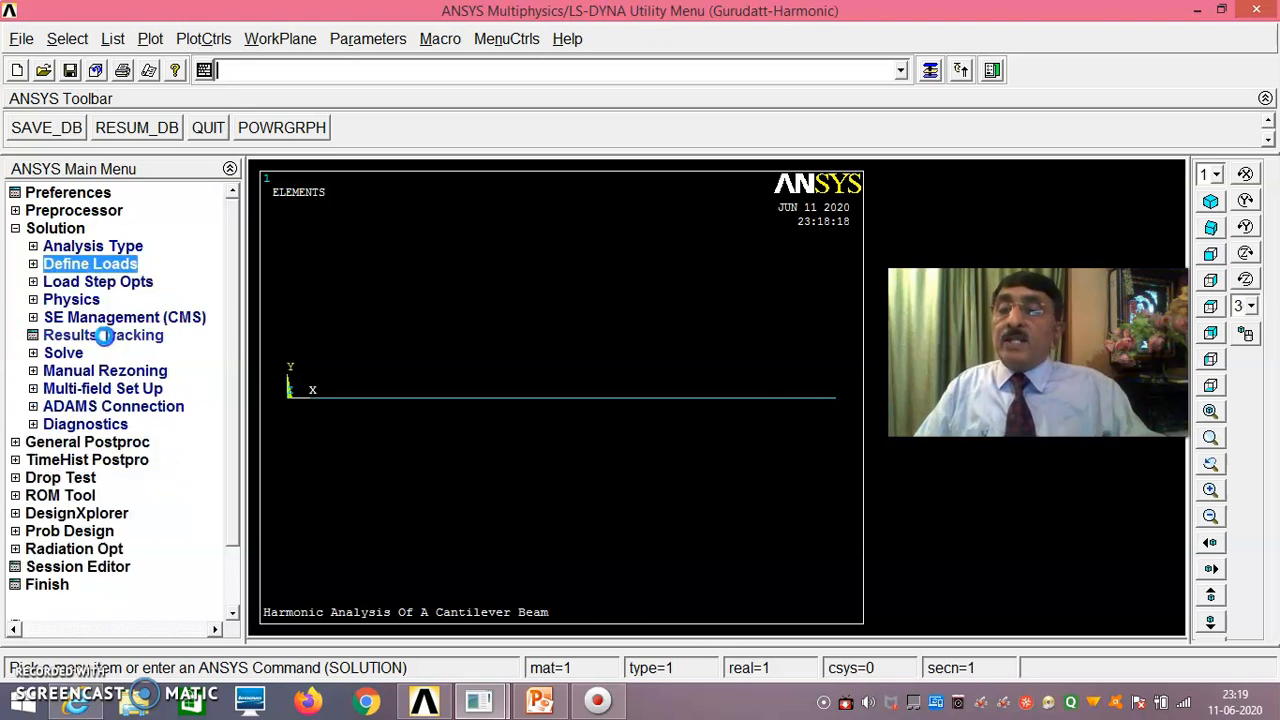
pyautogui.click(85, 302)
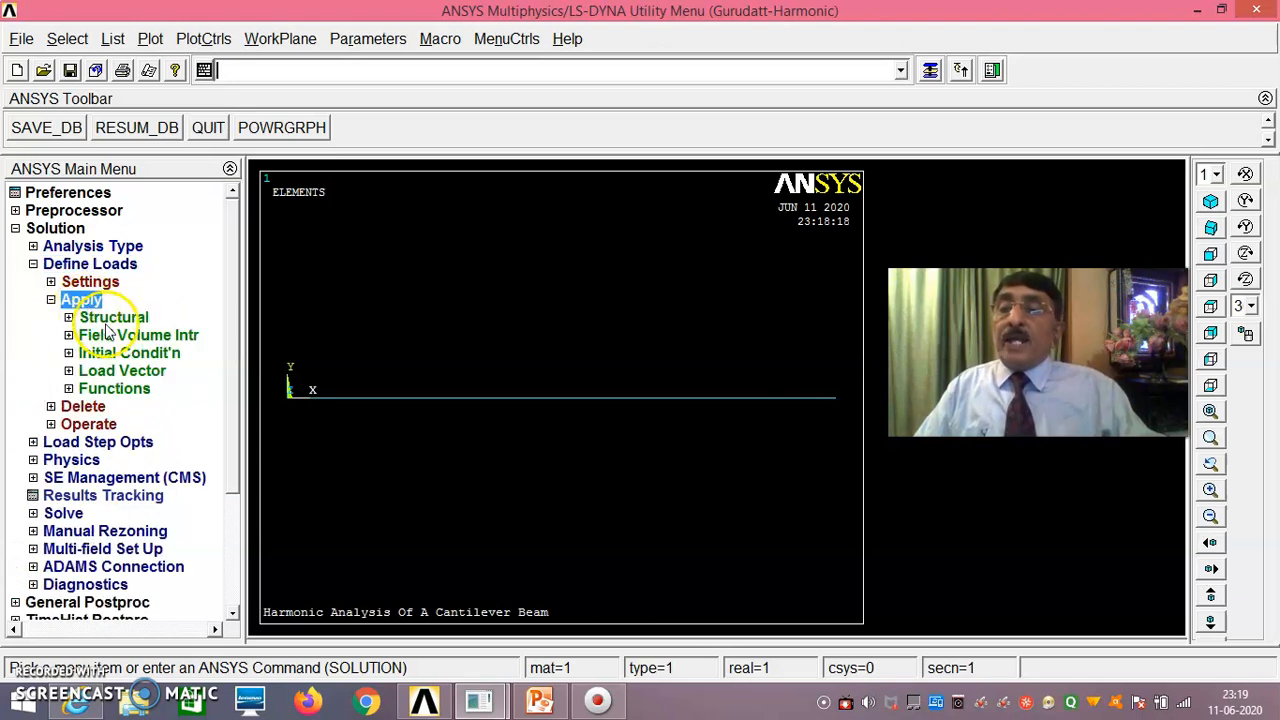
pyautogui.click(100, 317)
pyautogui.click(127, 338)
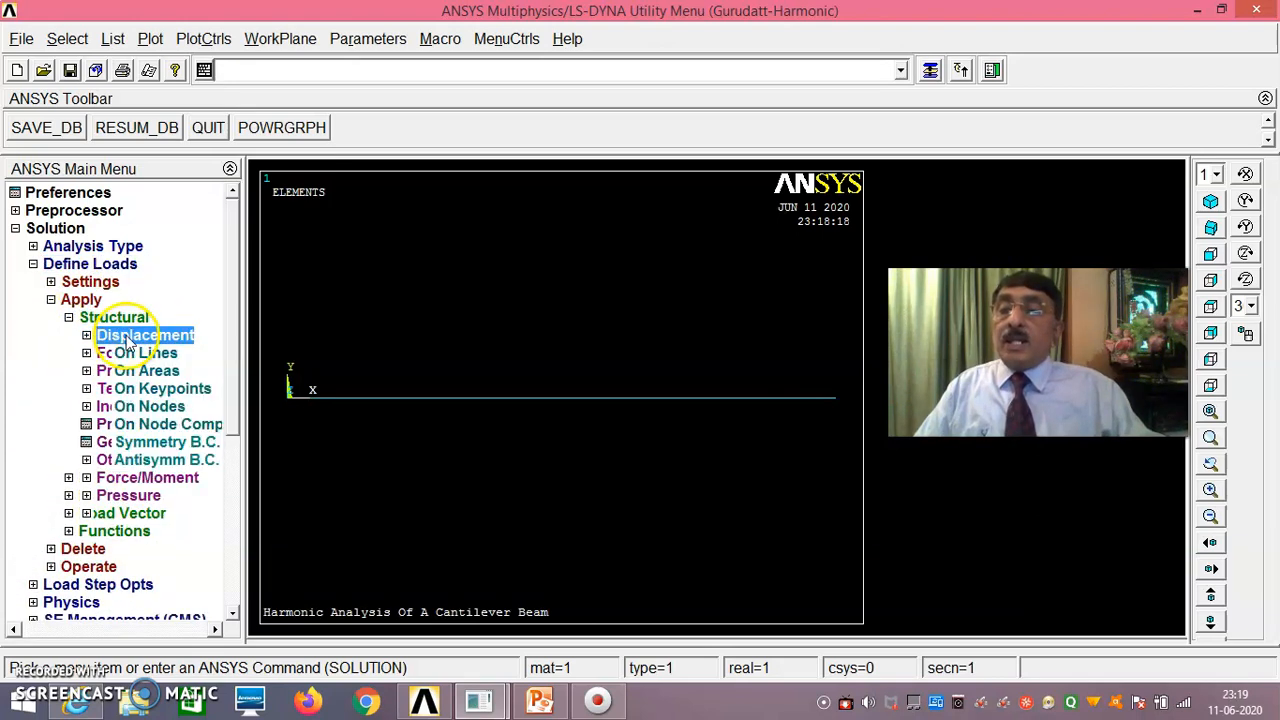
pyautogui.click(118, 391)
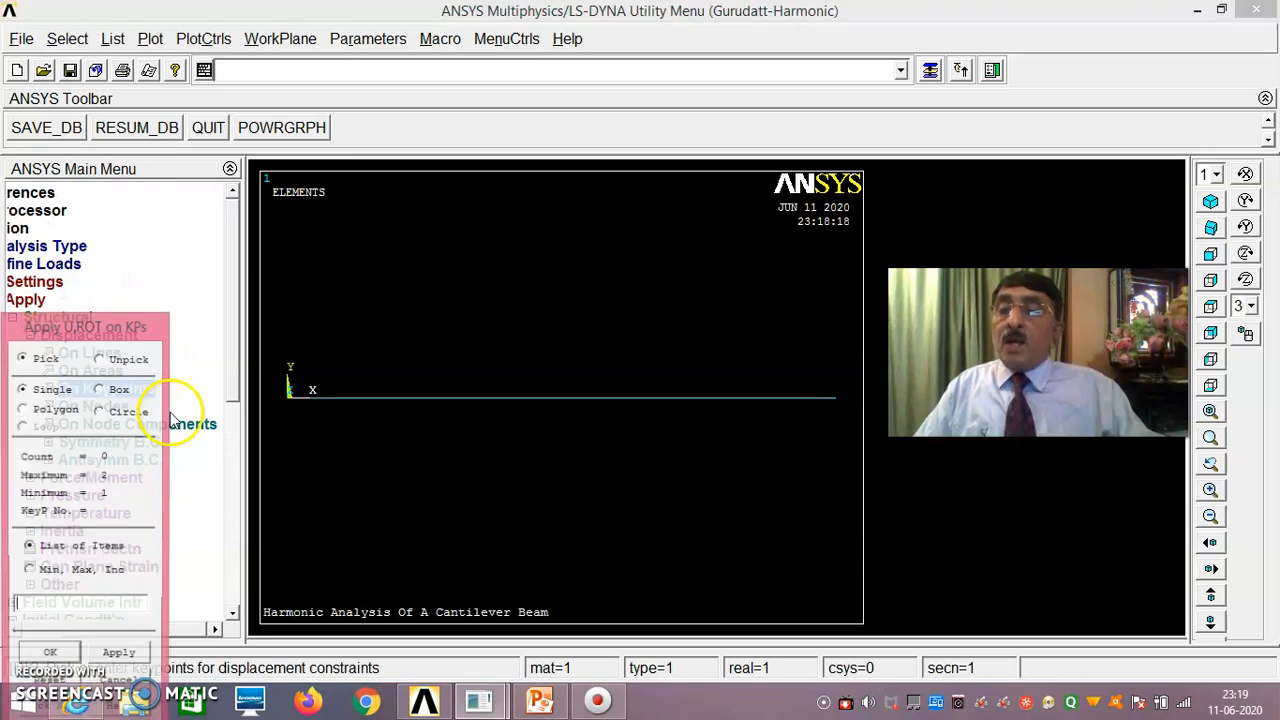
pyautogui.click(297, 409)
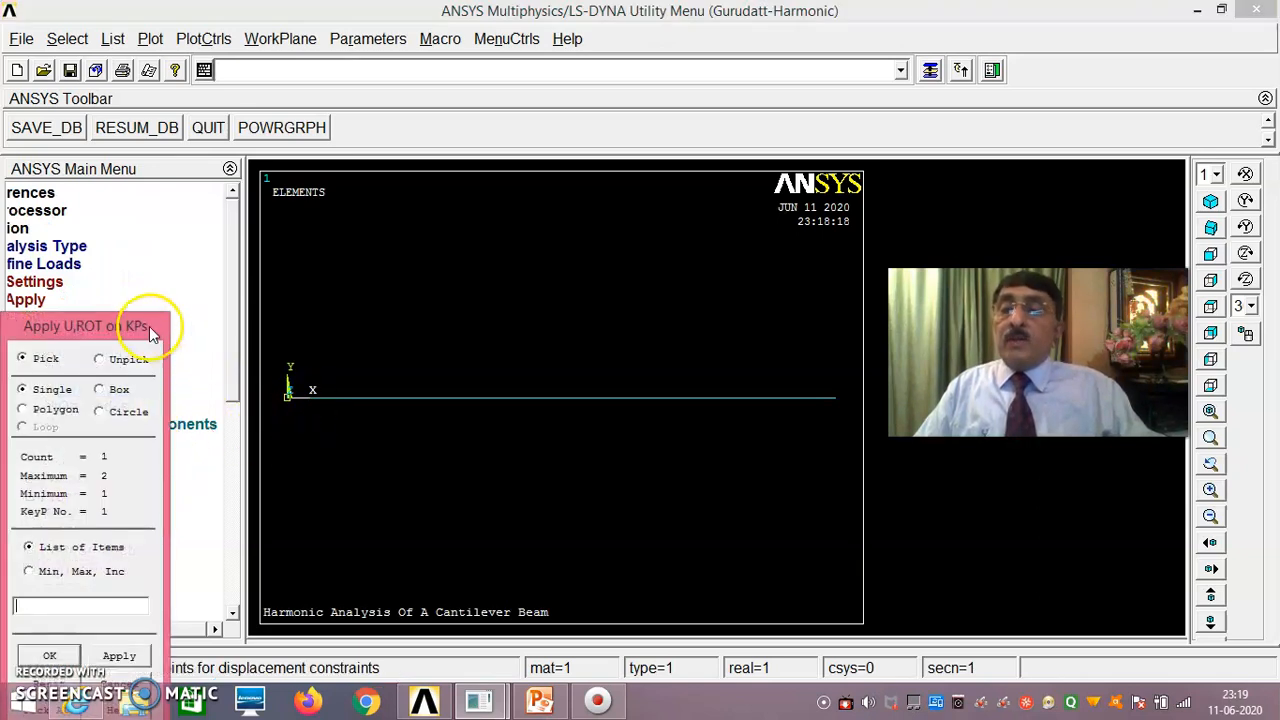
pyautogui.moveTo(143, 324); pyautogui.dragTo(263, 170)
pyautogui.click(168, 501)
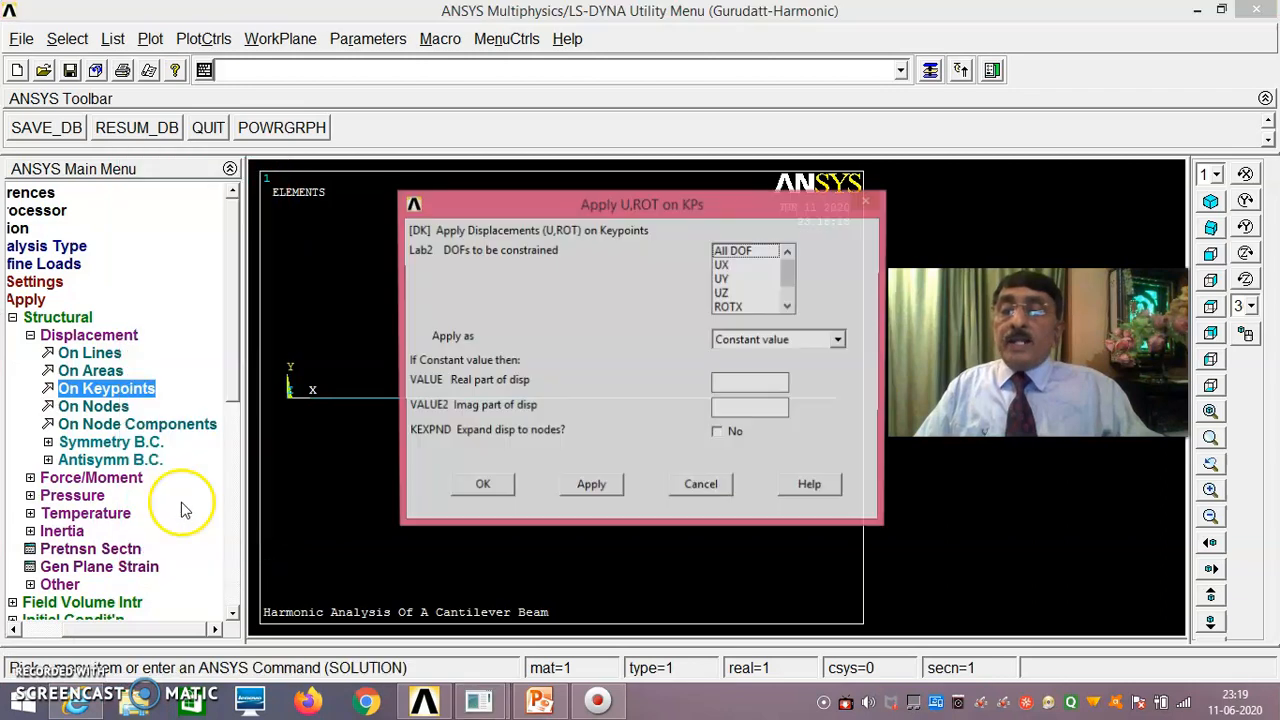
pyautogui.click(752, 258)
pyautogui.click(732, 379)
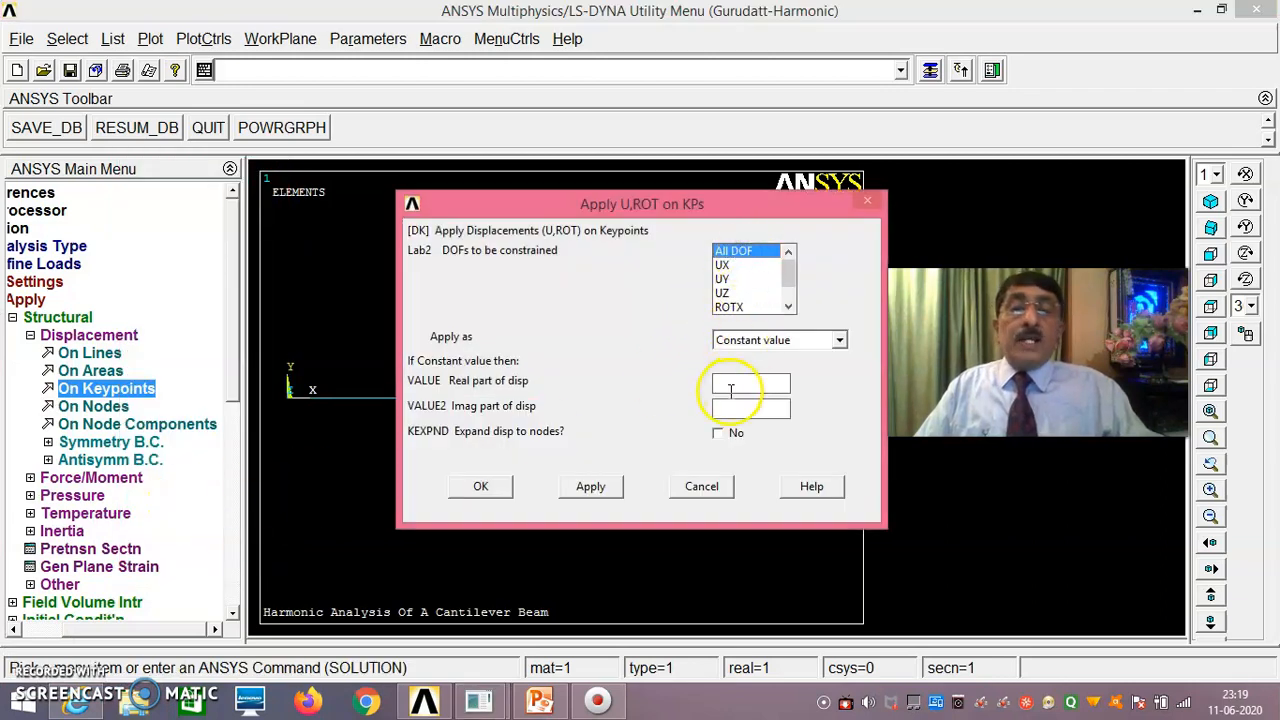
pyautogui.write('0')
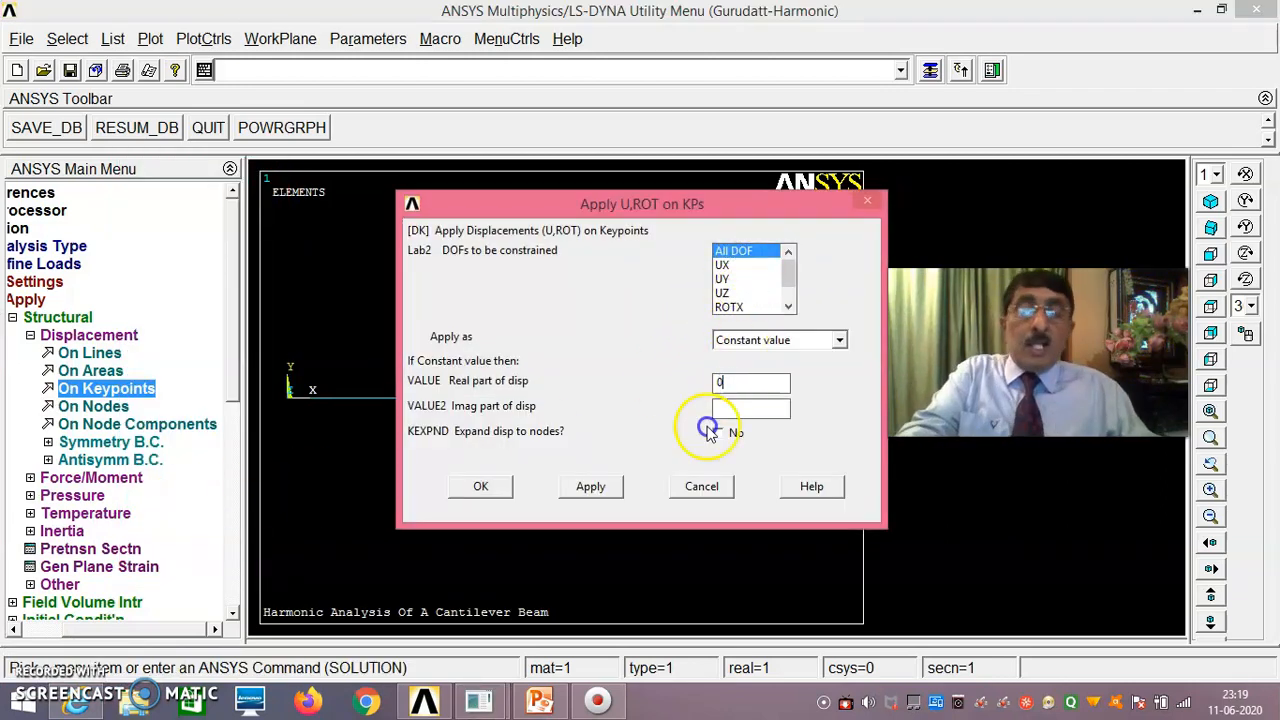
pyautogui.click(490, 487)
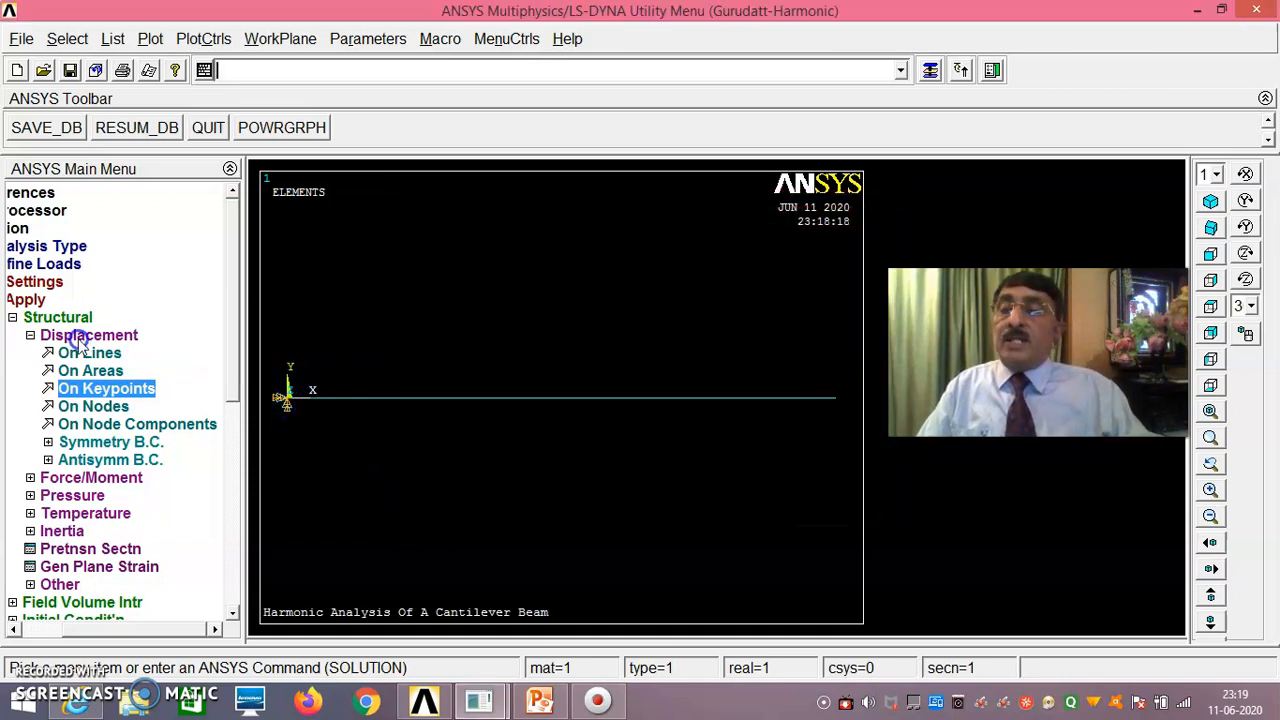
# Apply a constant FY force with real part -100 at keypoint 2, the beam's free end
pyautogui.click(12, 318)
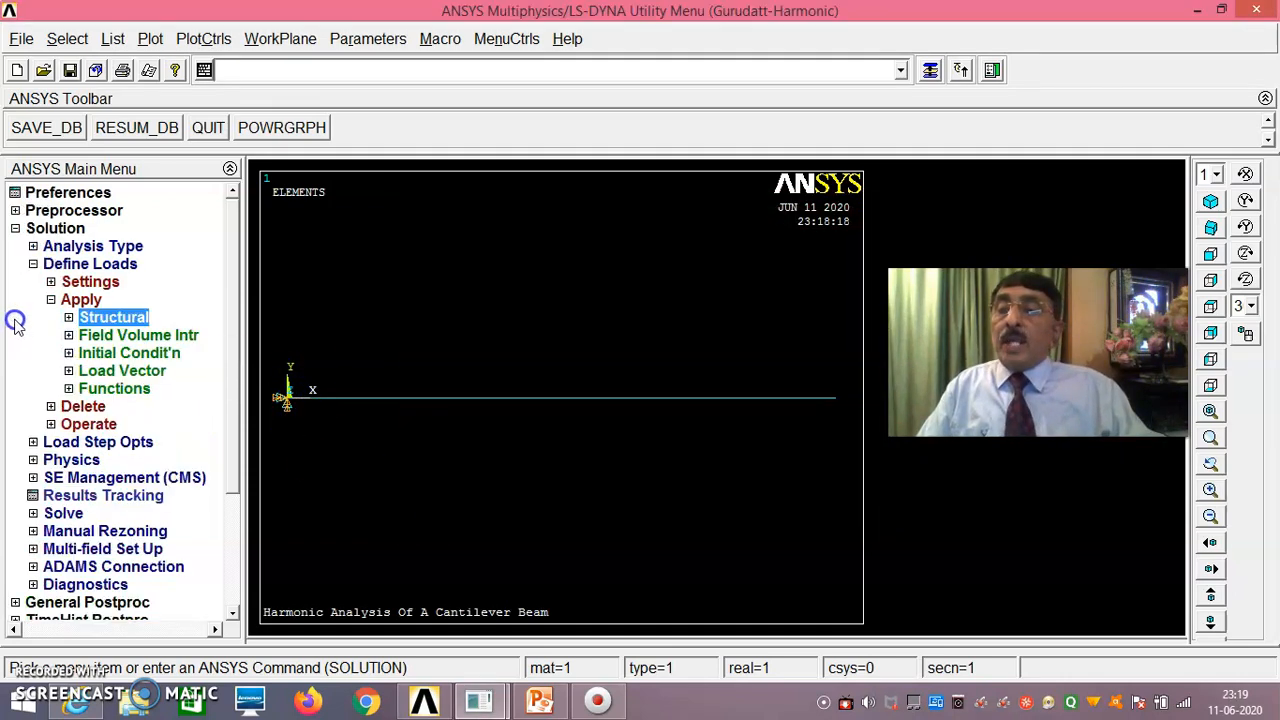
pyautogui.click(69, 318)
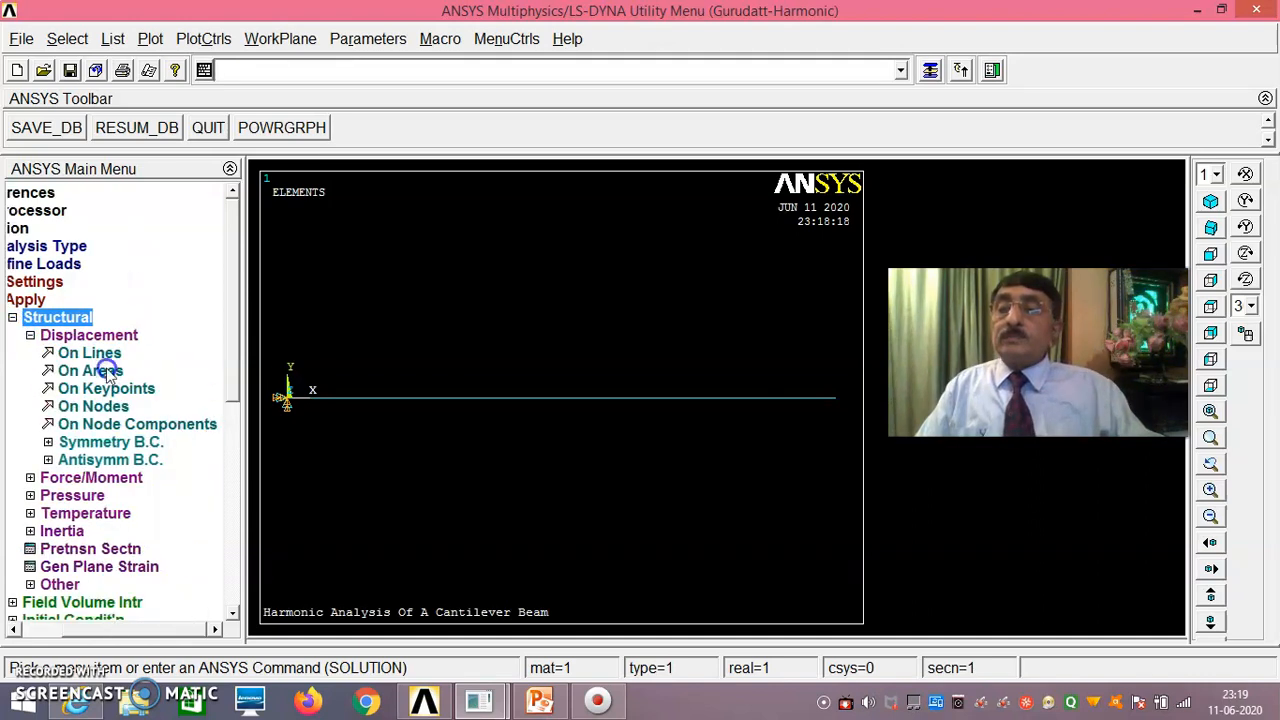
pyautogui.click(93, 479)
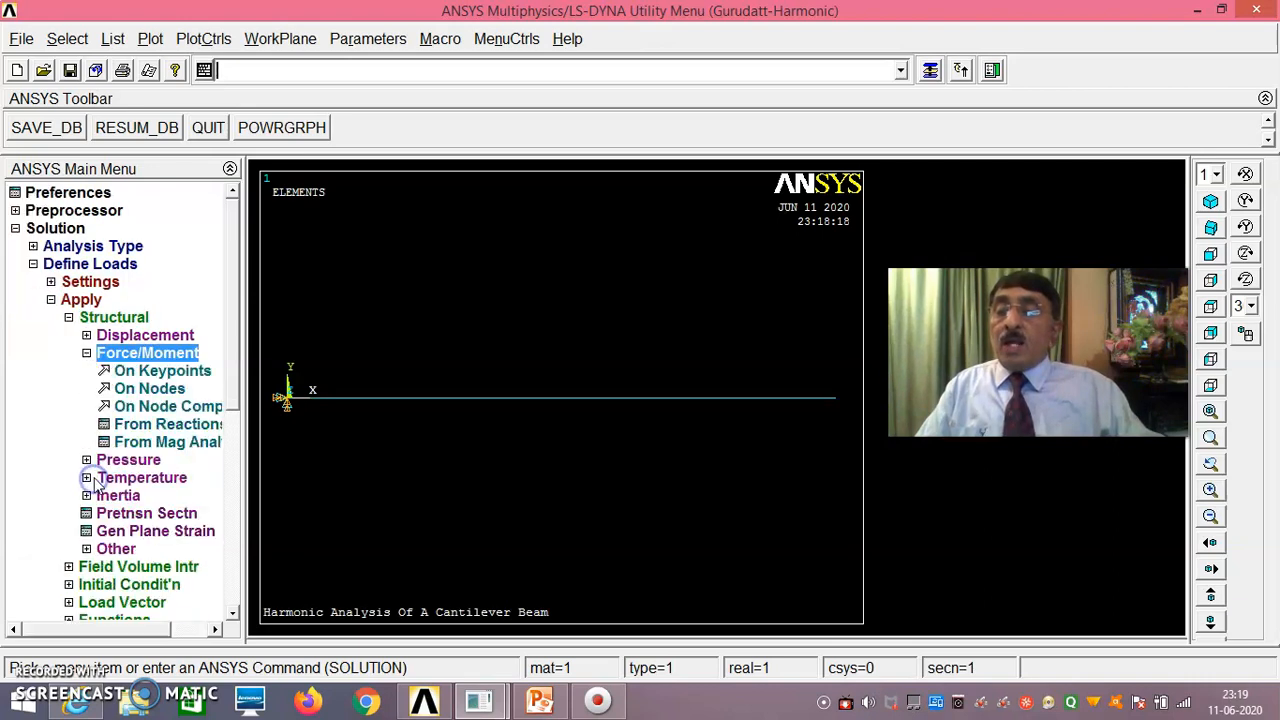
pyautogui.click(168, 371)
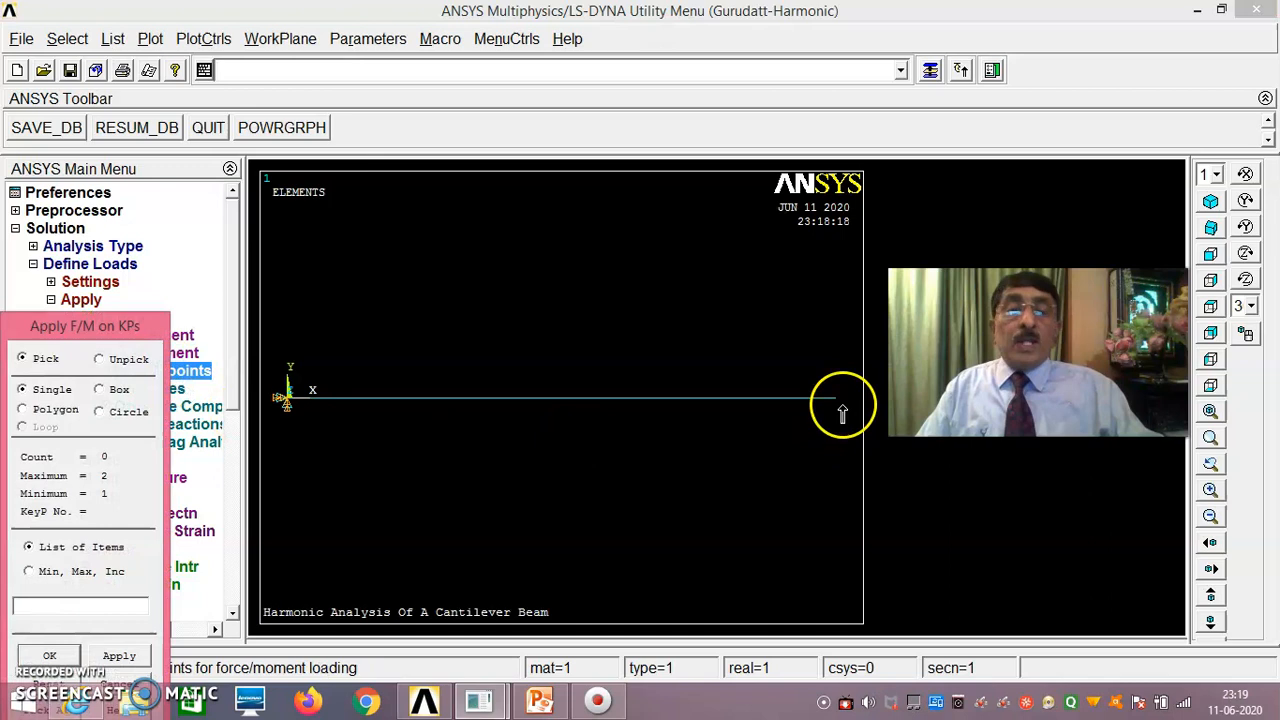
pyautogui.click(838, 400)
pyautogui.moveTo(143, 328); pyautogui.dragTo(232, 152)
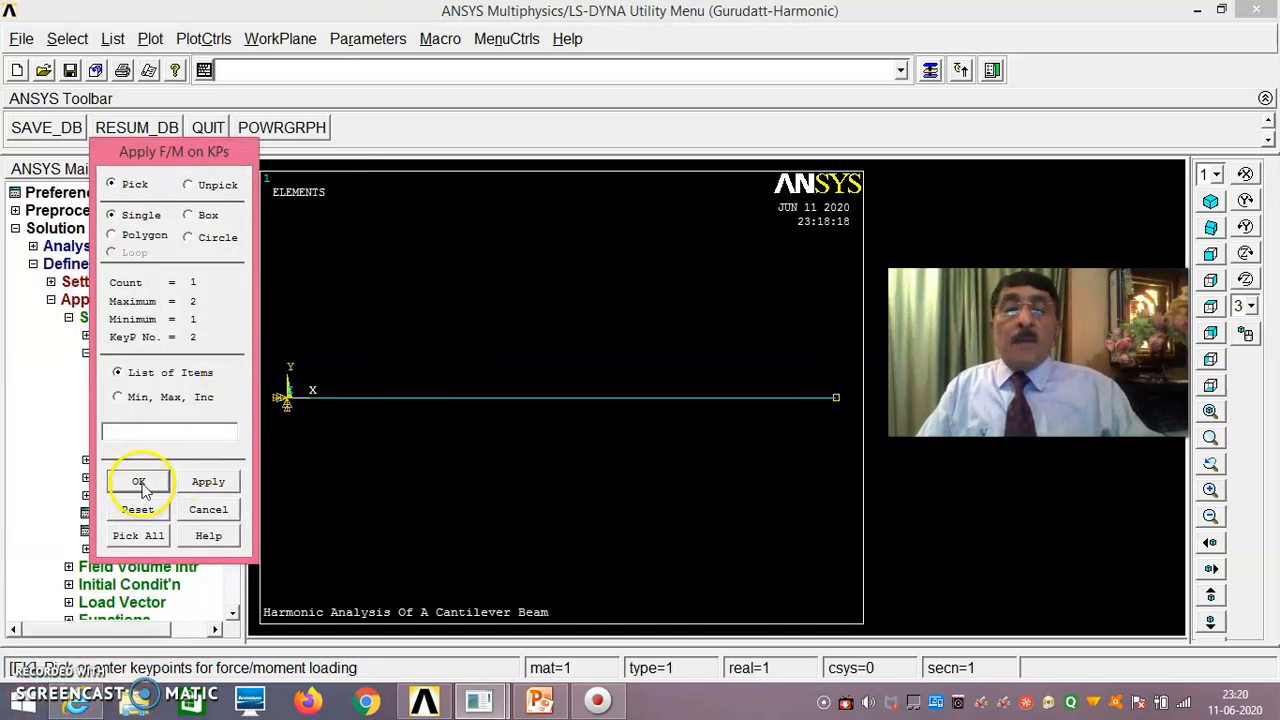
pyautogui.click(837, 423)
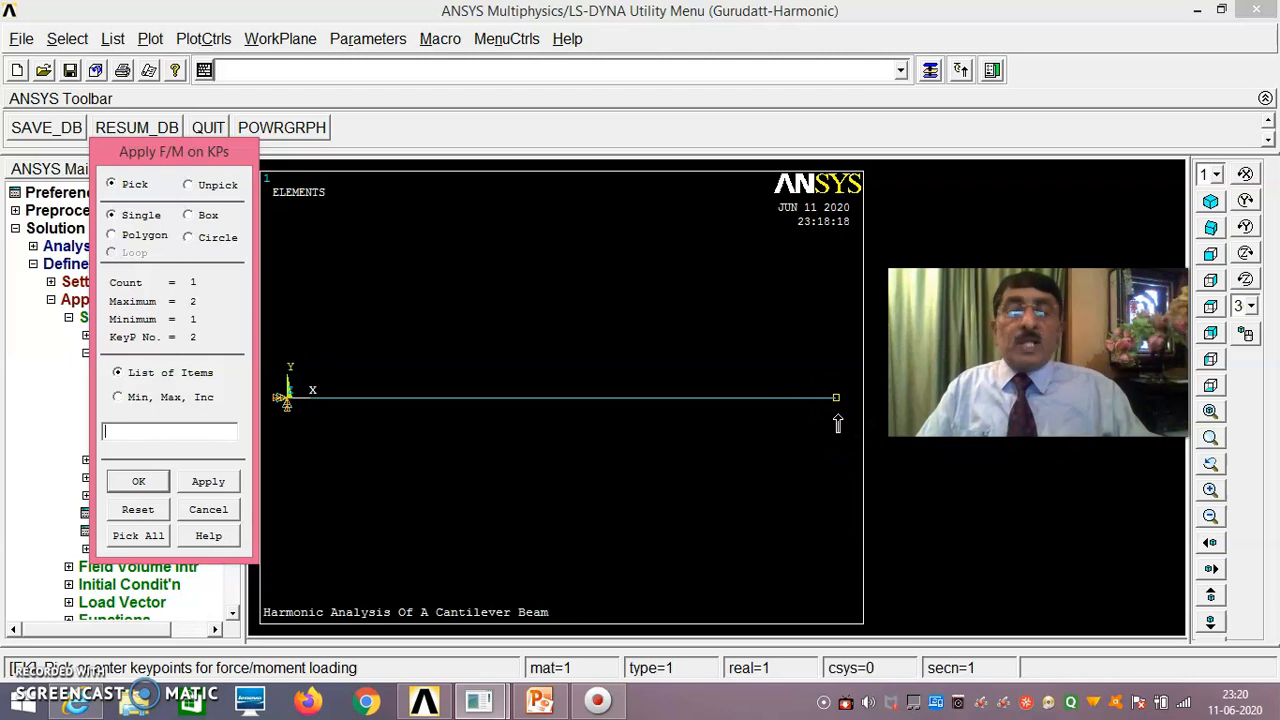
pyautogui.click(834, 420)
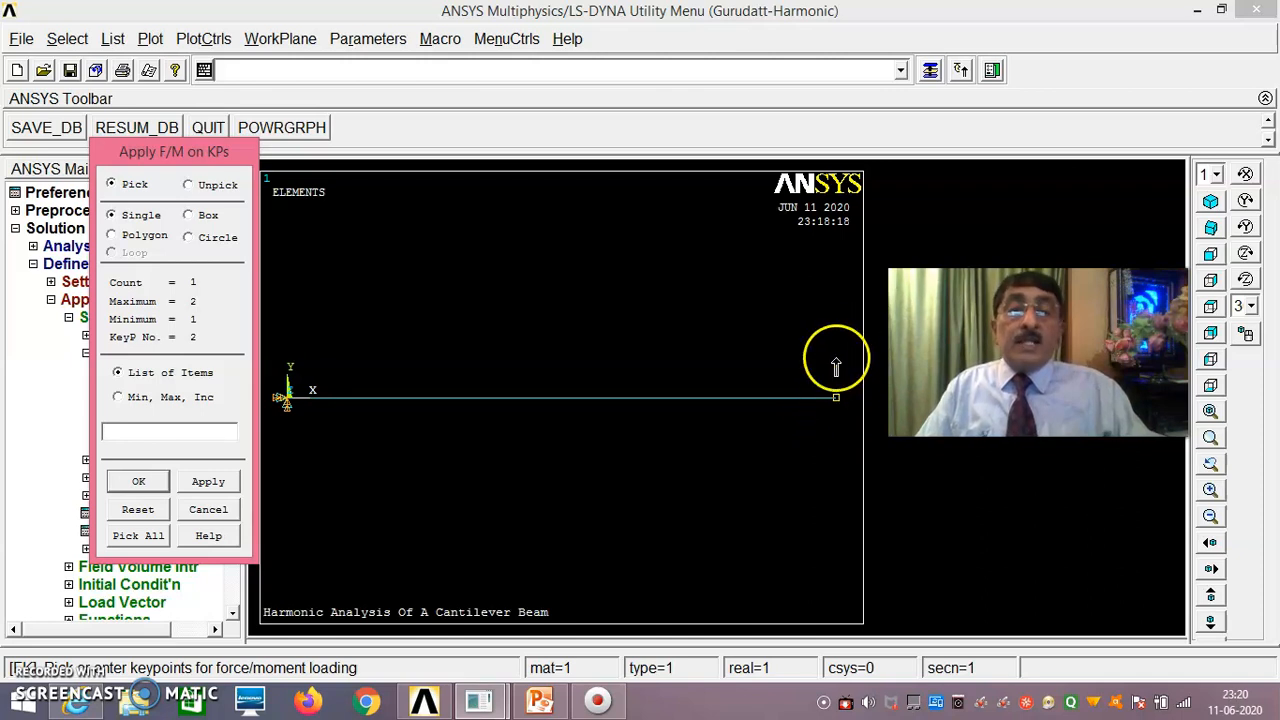
pyautogui.click(138, 481)
pyautogui.click(775, 300)
pyautogui.click(757, 329)
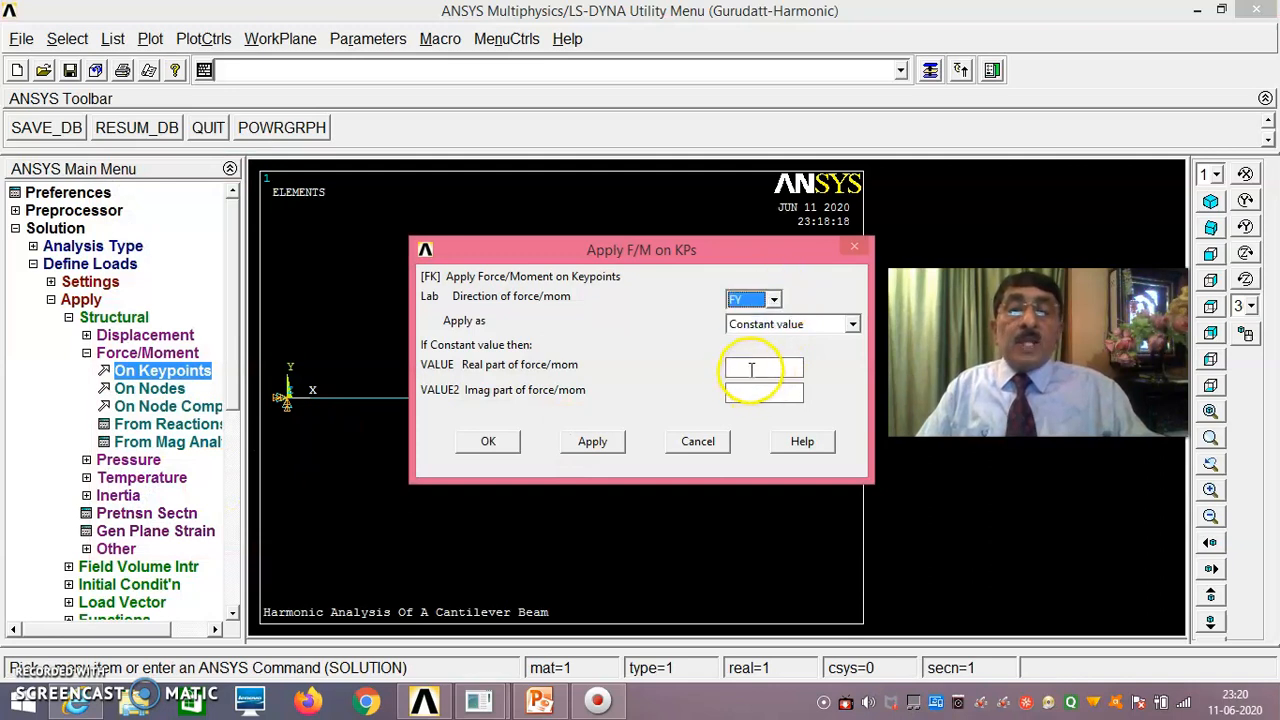
pyautogui.click(758, 369)
pyautogui.write('-100')
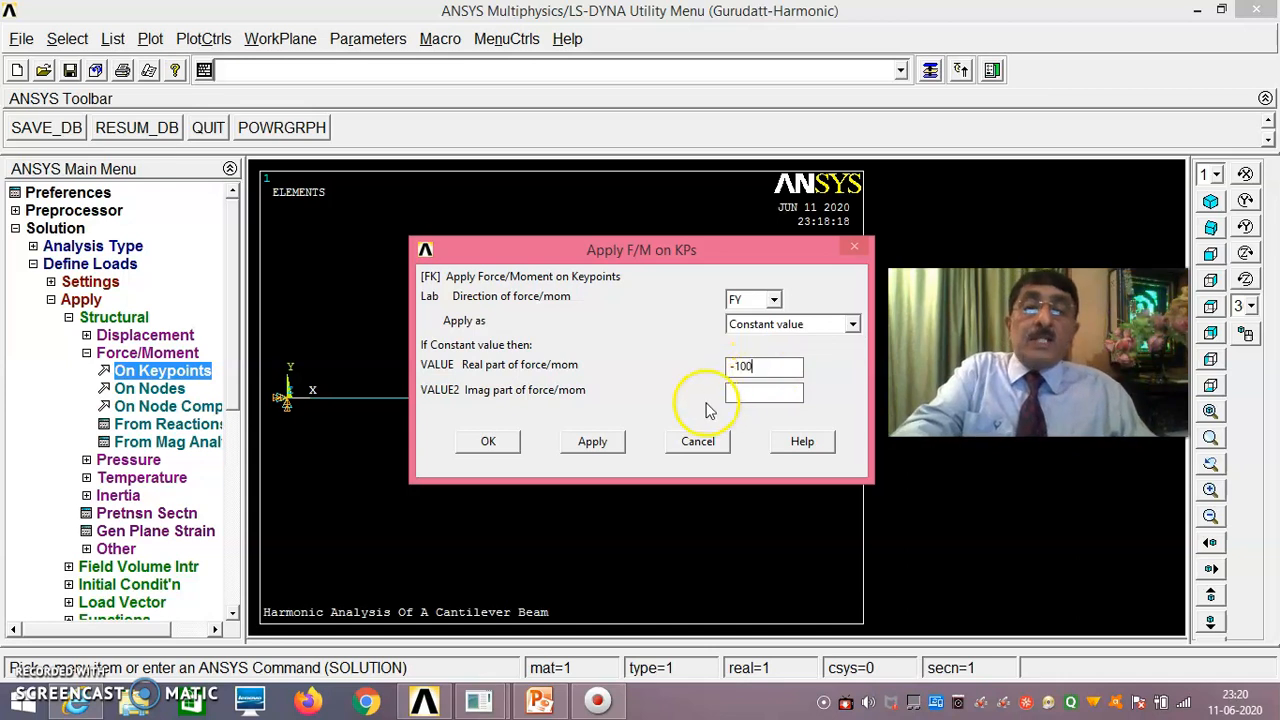
pyautogui.click(488, 442)
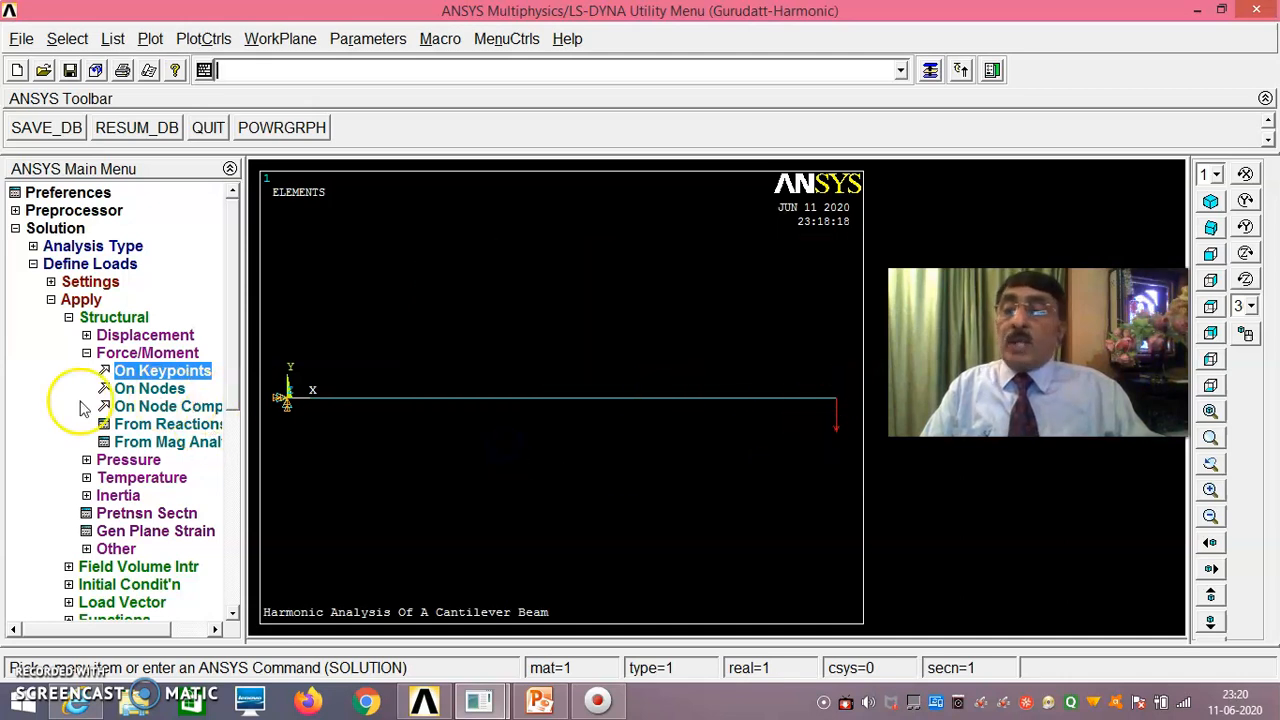
# Set the harmonic frequency range to 0–100 with 100 substeps and stepped boundary conditions
pyautogui.click(69, 318)
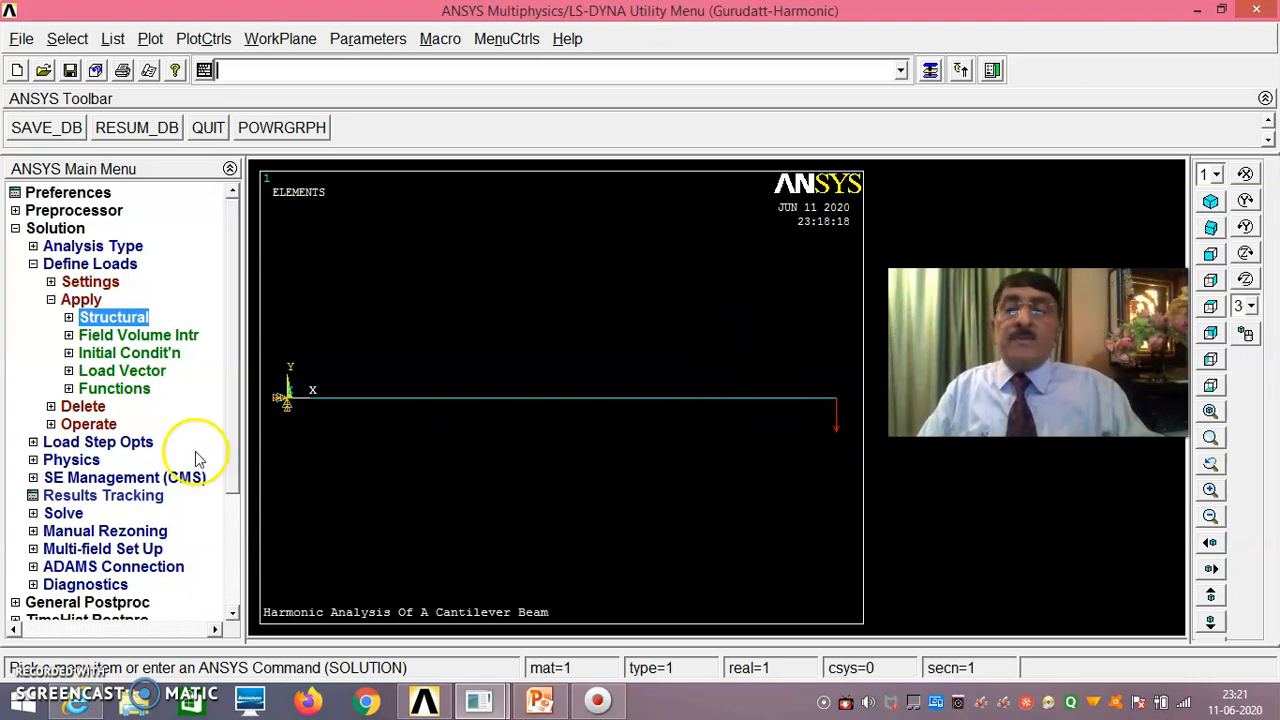
pyautogui.click(110, 443)
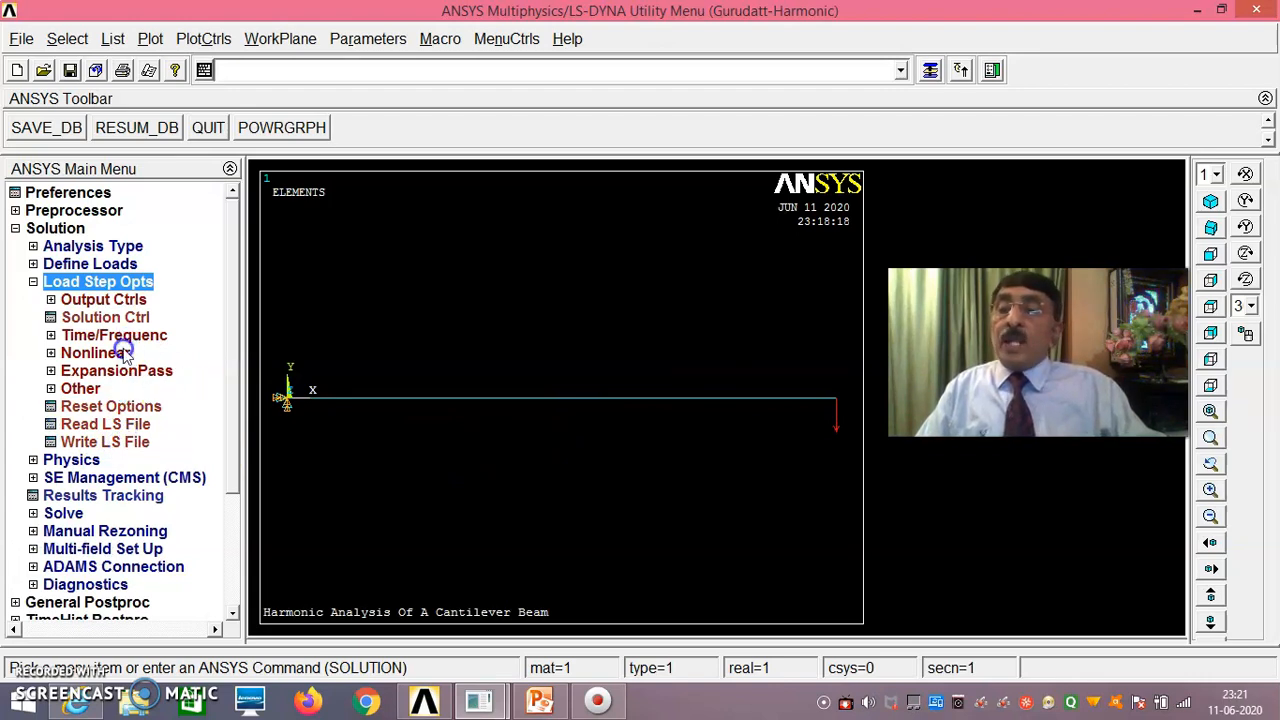
pyautogui.click(110, 336)
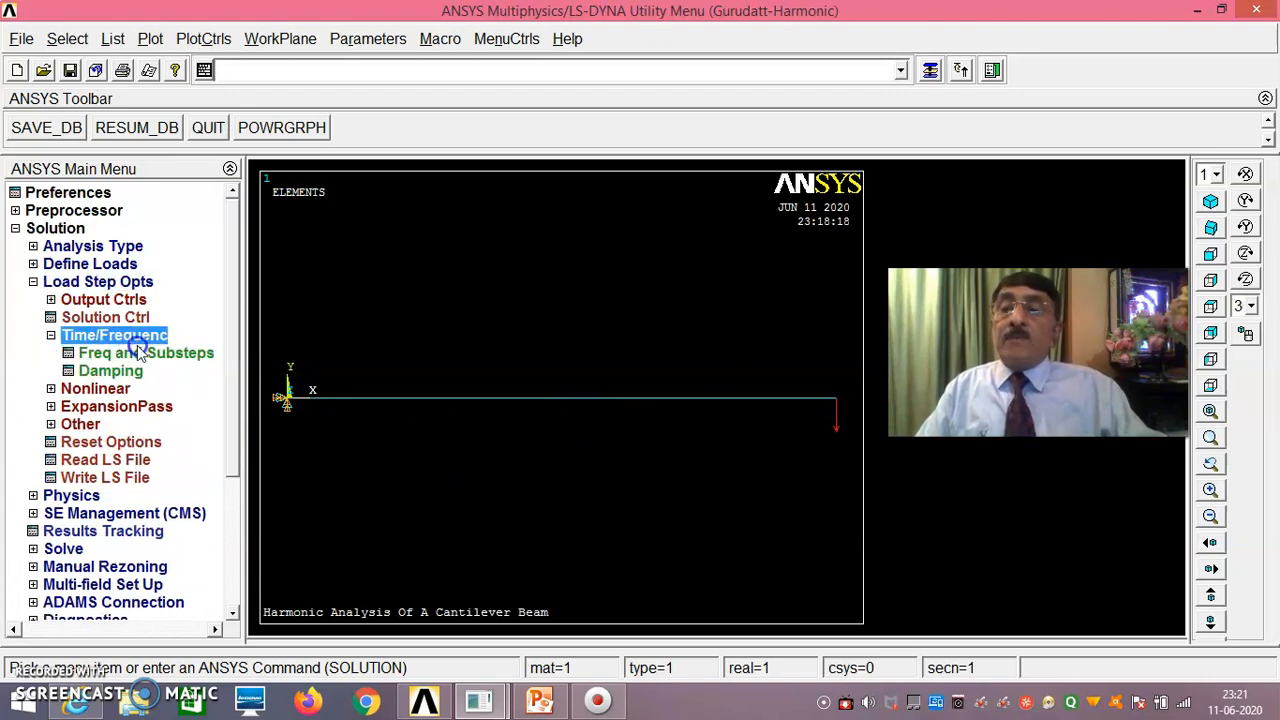
pyautogui.click(140, 353)
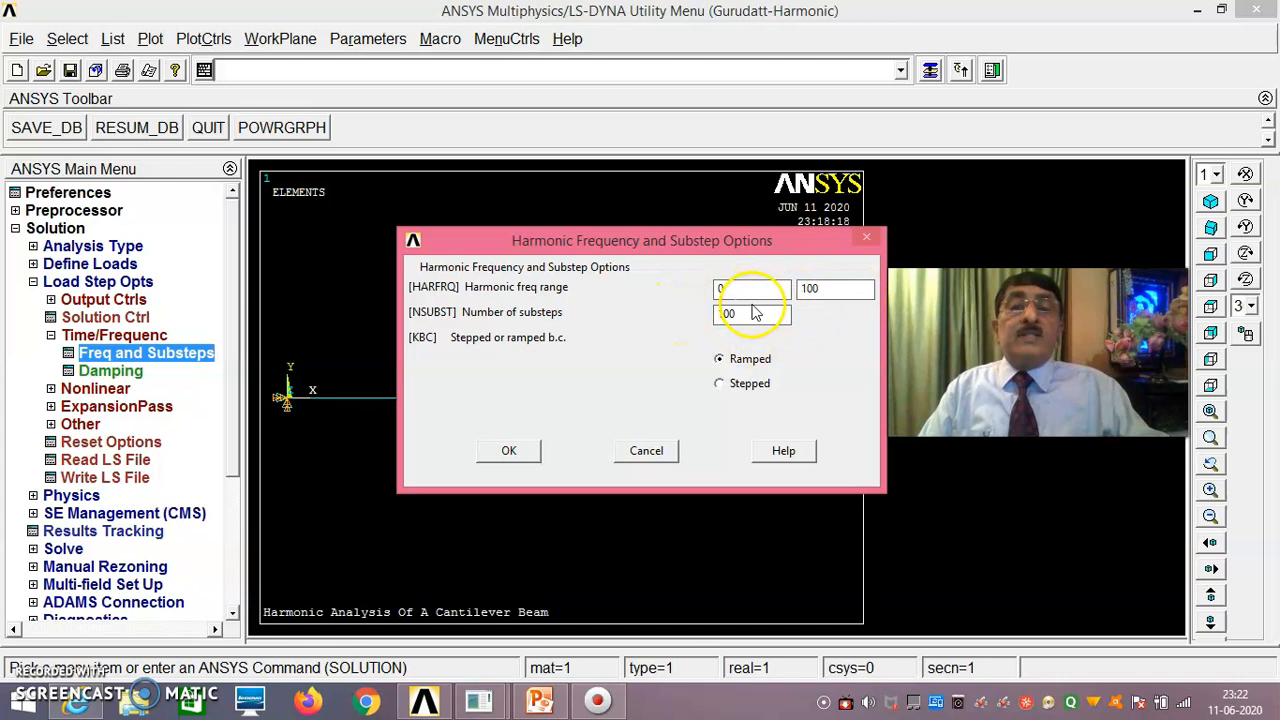
pyautogui.press('Tab')
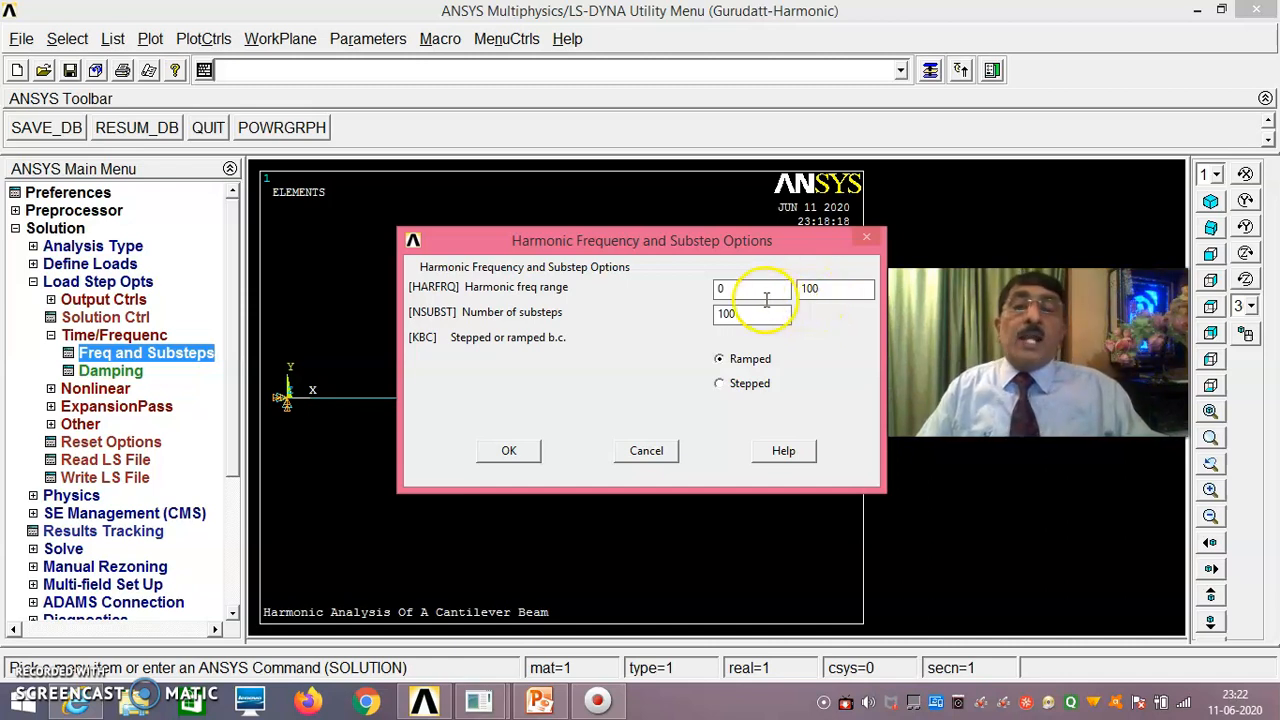
pyautogui.click(721, 385)
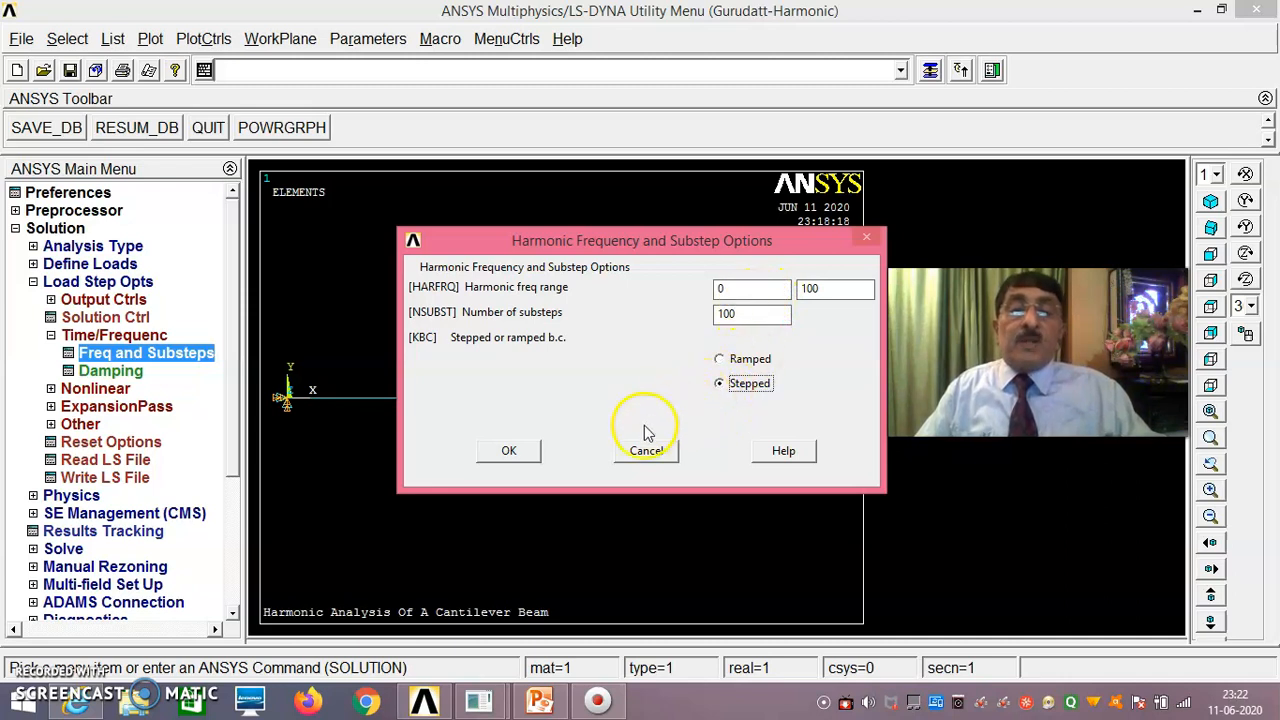
pyautogui.click(528, 453)
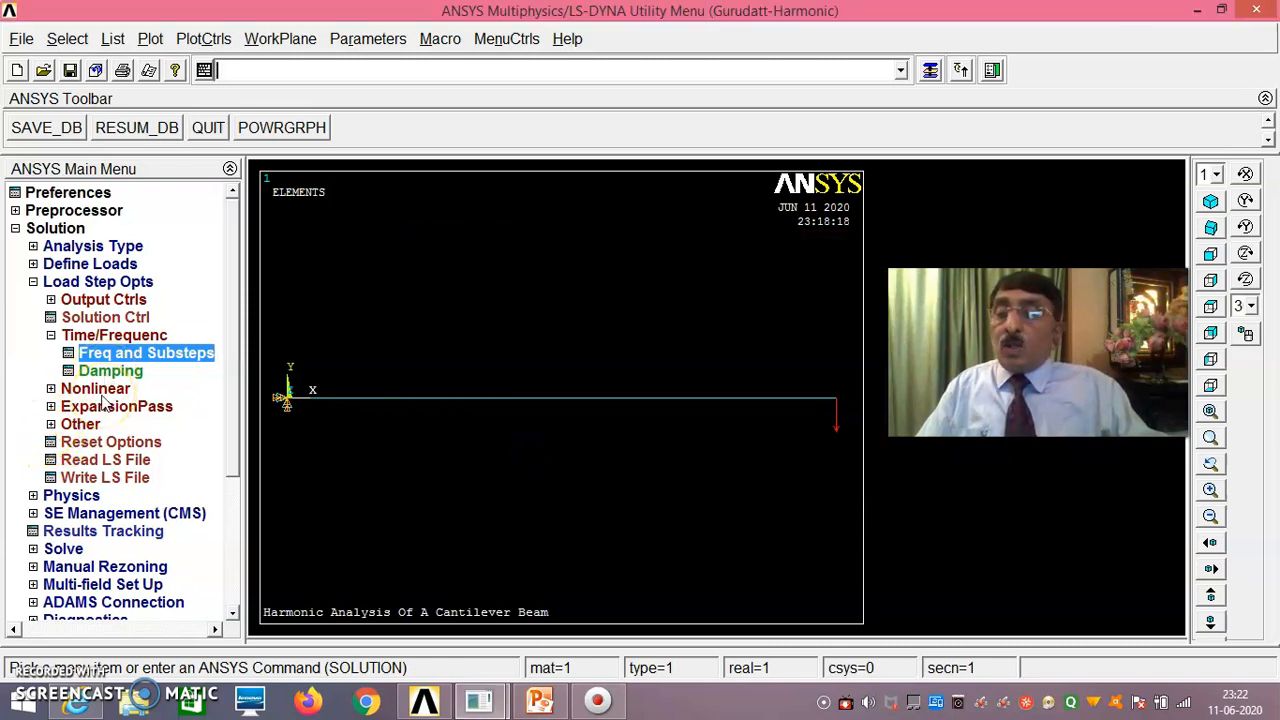
# Solve the current load step, and close the completion note and the status listing
pyautogui.click(33, 282)
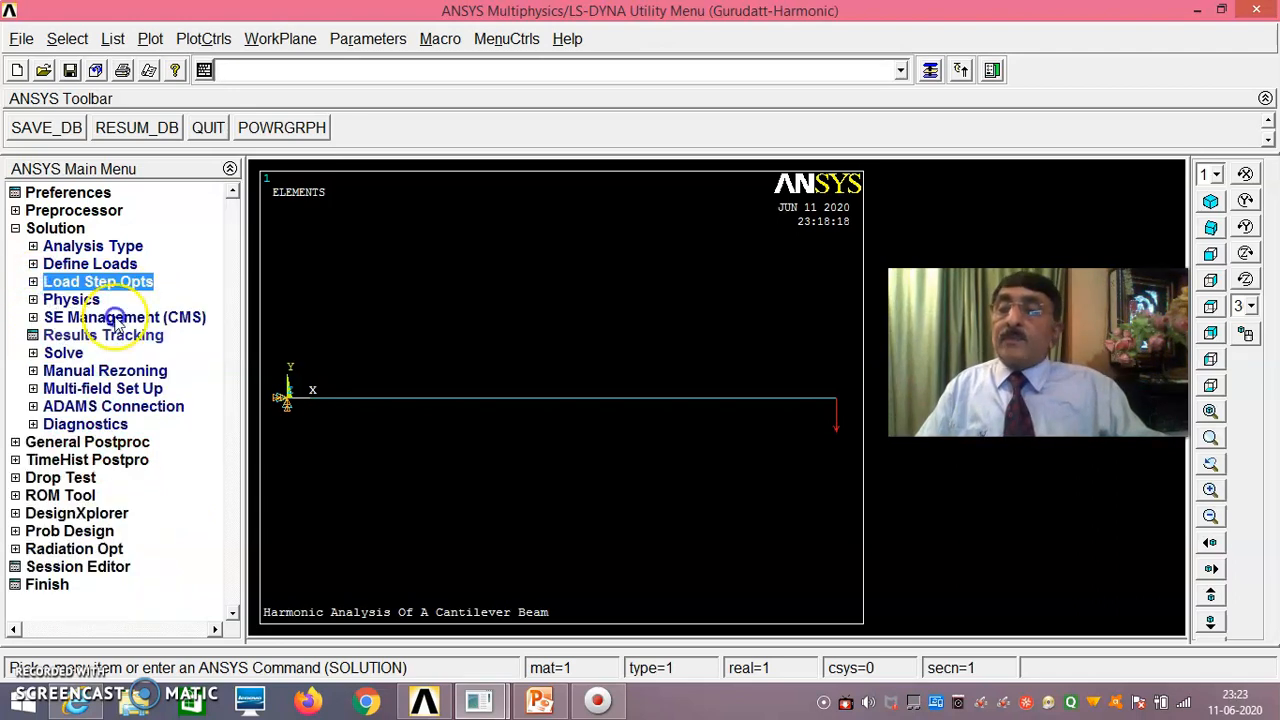
pyautogui.click(62, 355)
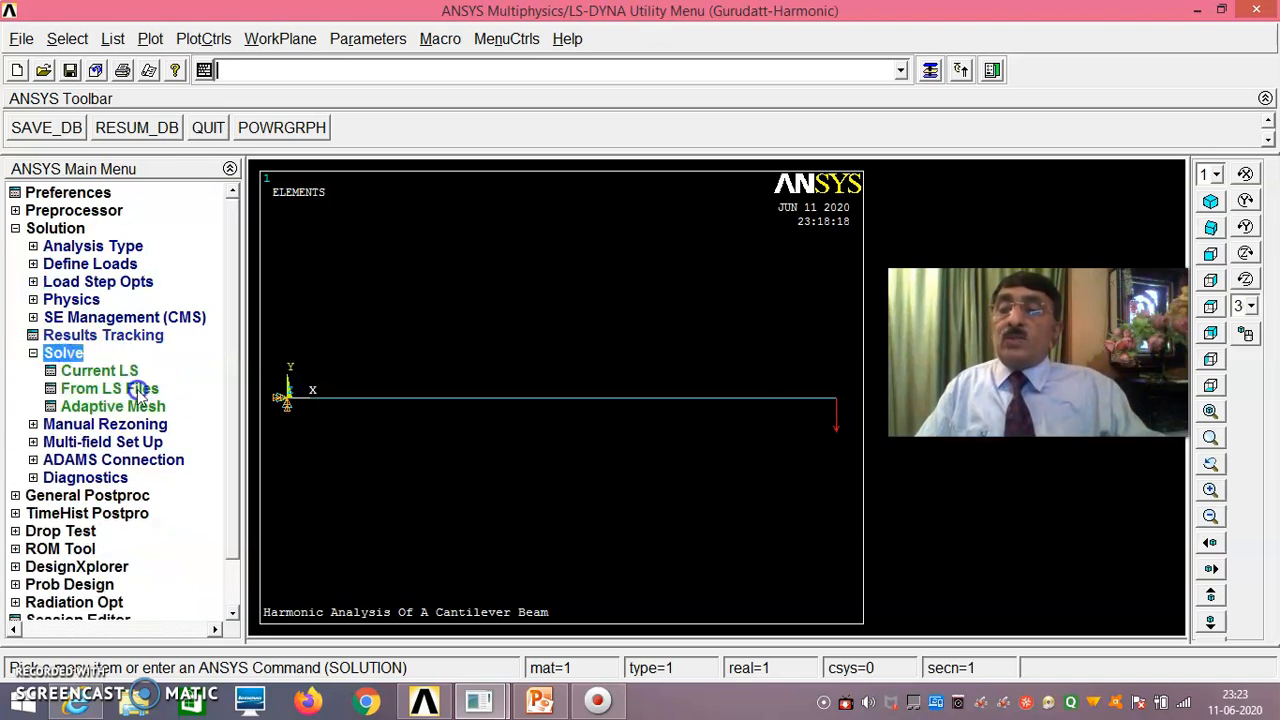
pyautogui.click(106, 377)
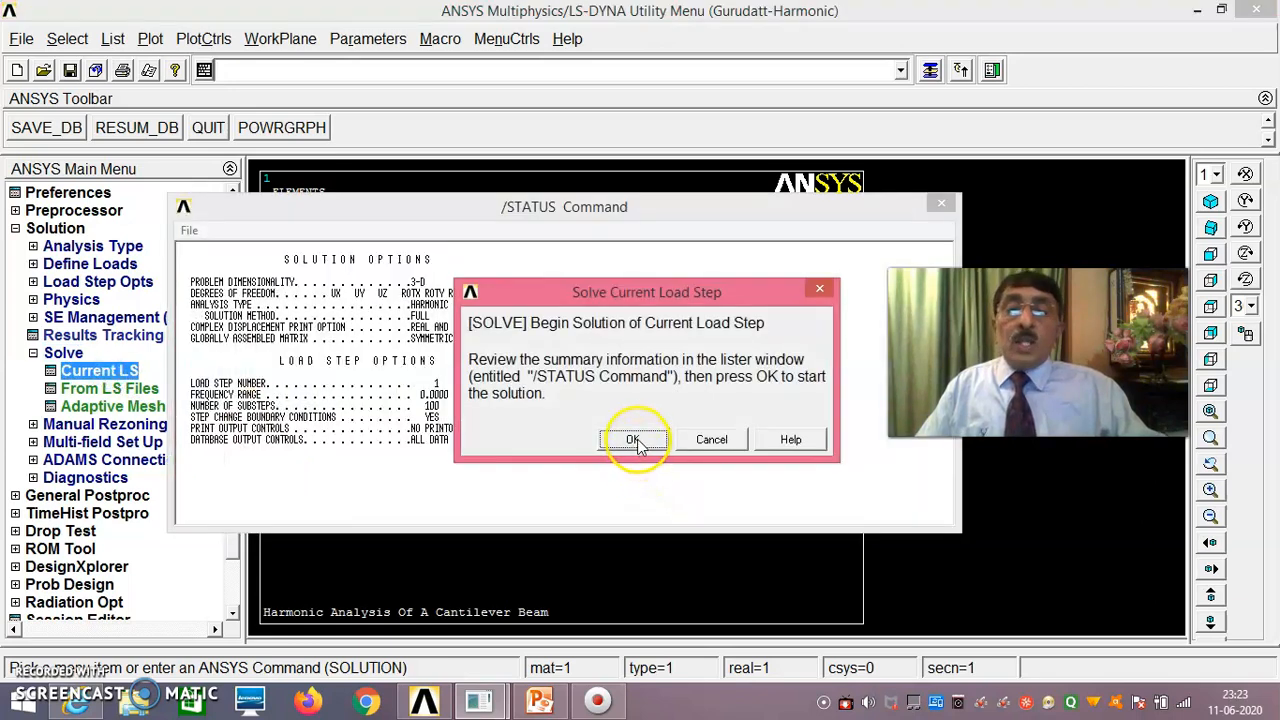
pyautogui.click(636, 440)
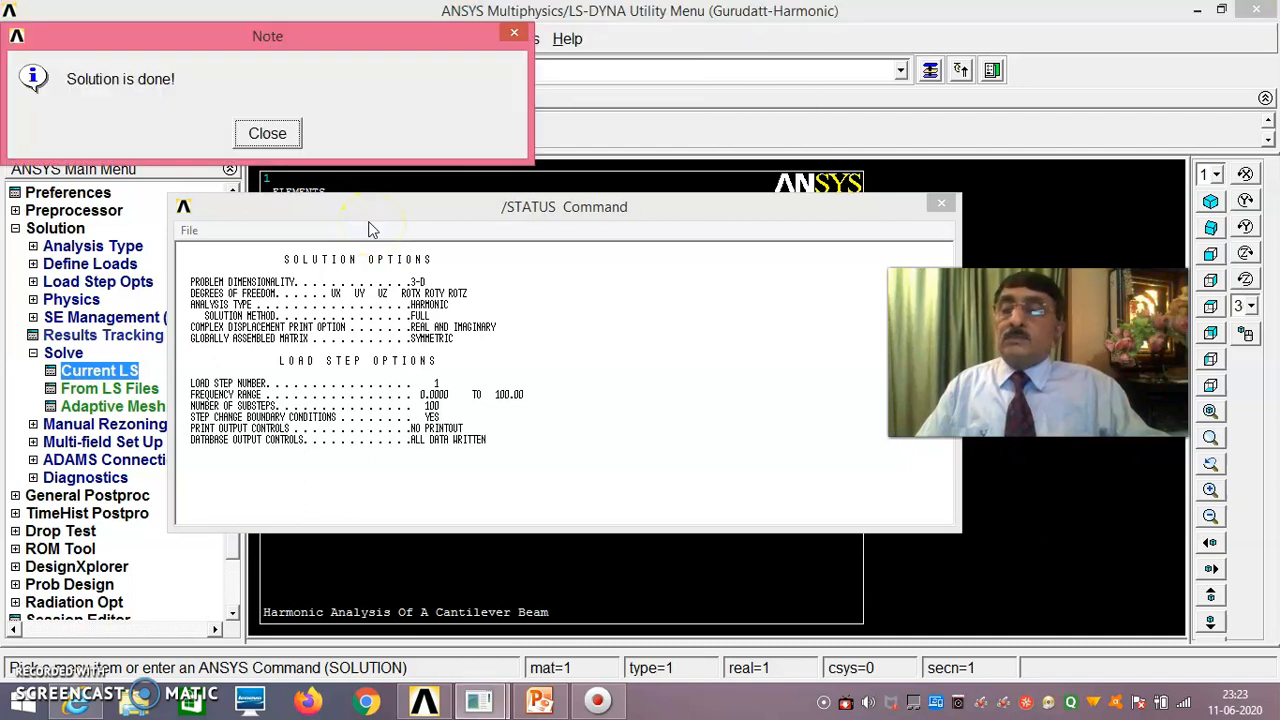
pyautogui.click(267, 134)
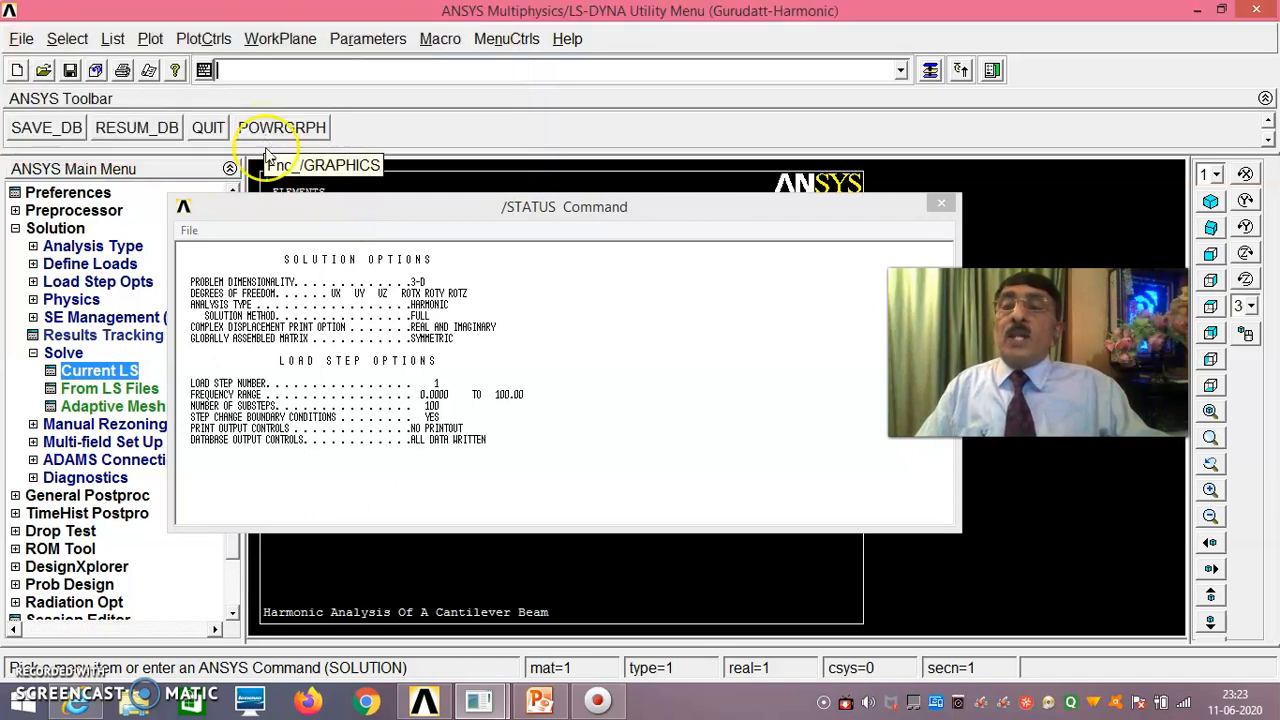
pyautogui.click(189, 233)
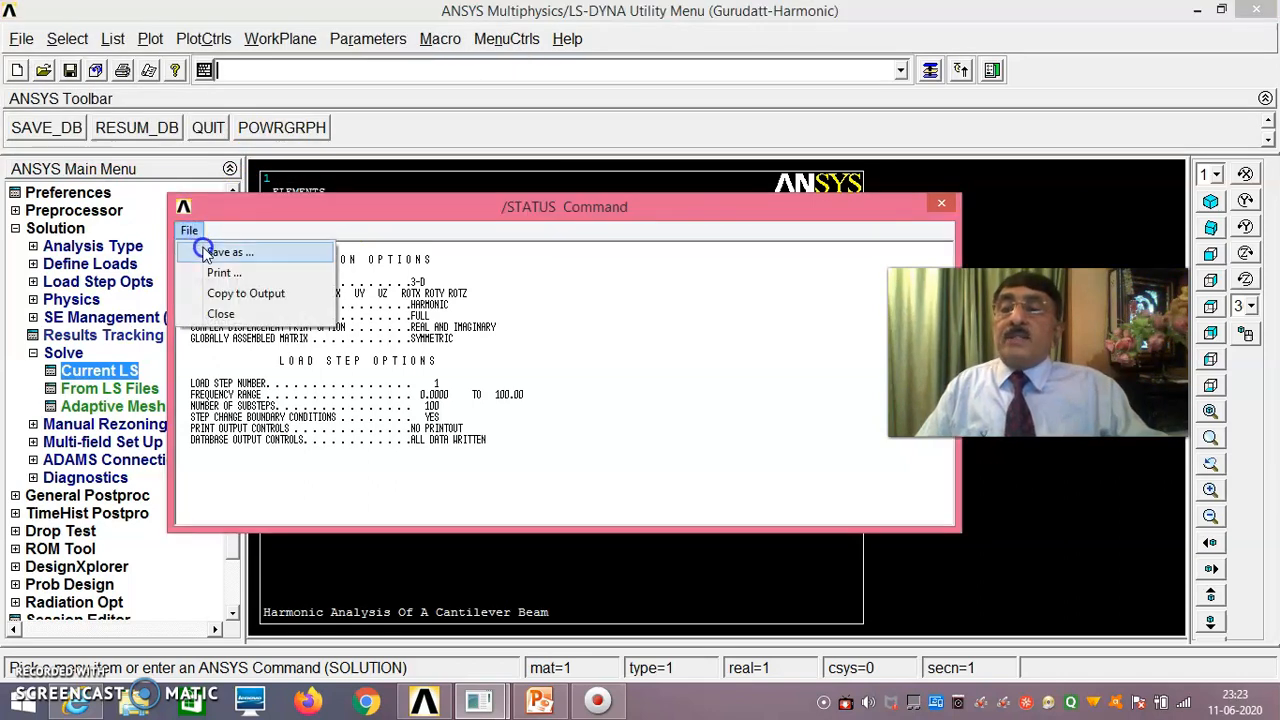
pyautogui.click(214, 314)
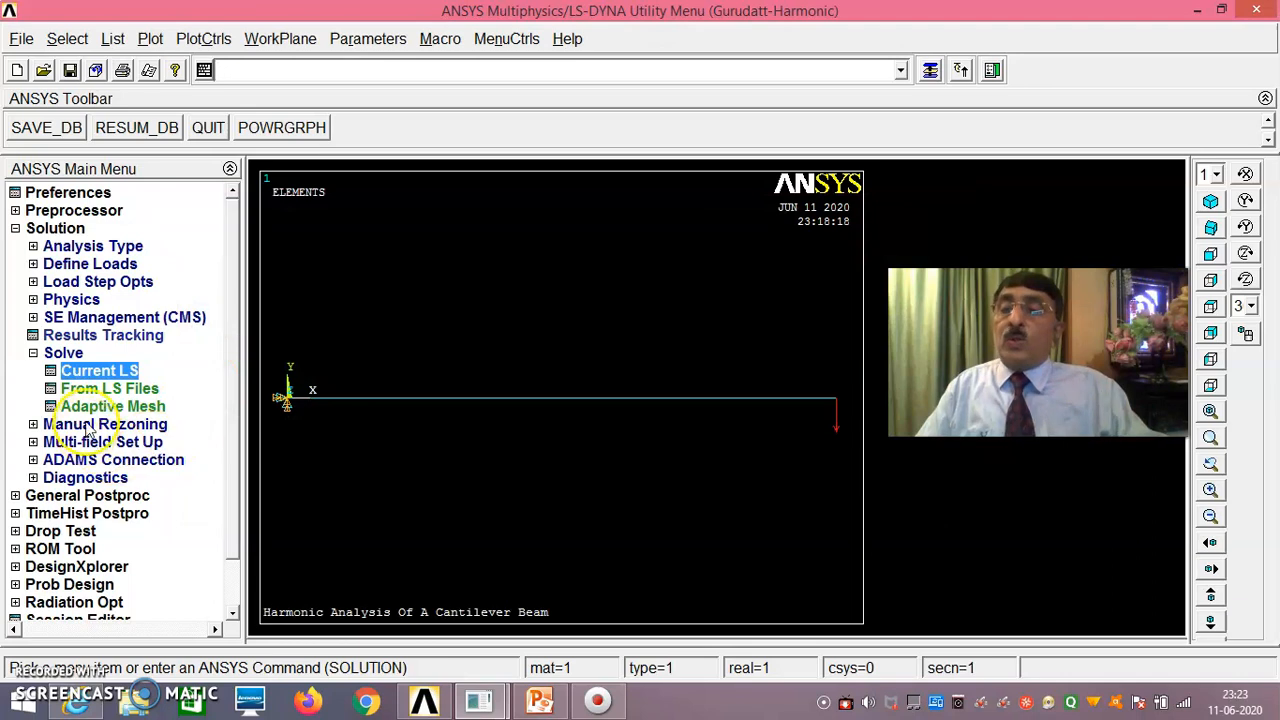
pyautogui.click(35, 352)
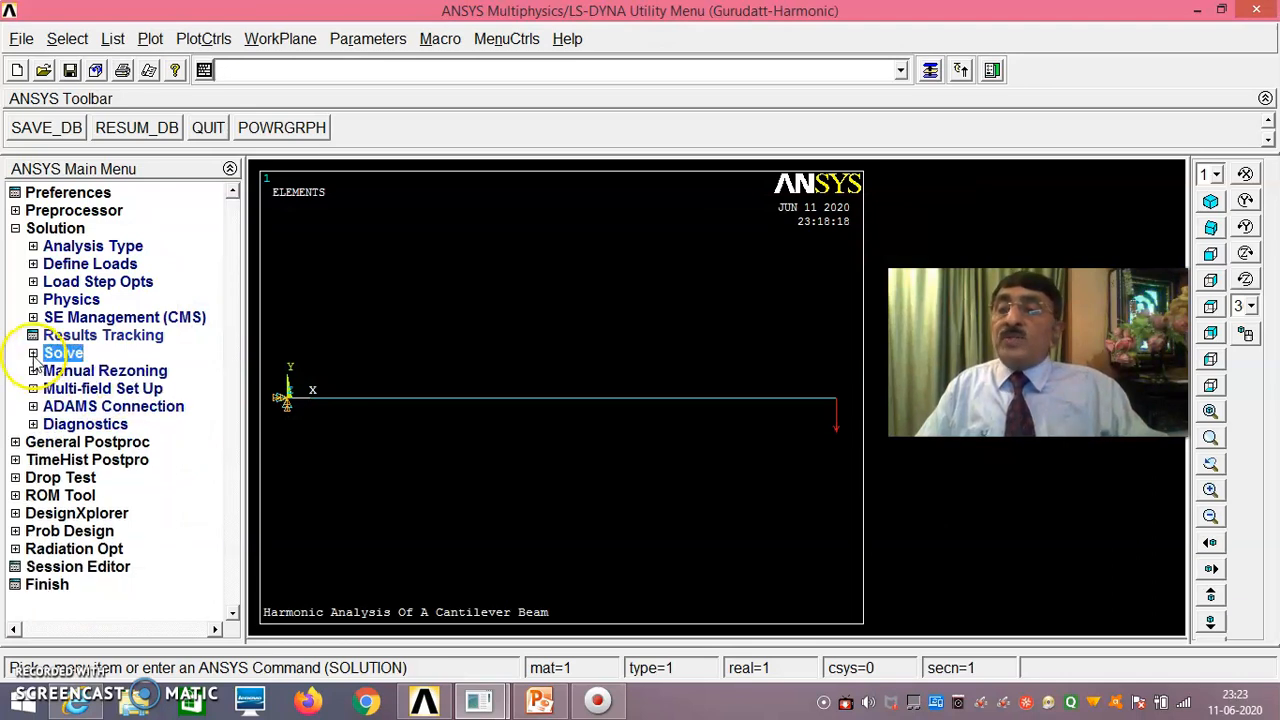
# Enter time-history postprocessing and add the Y-component of displacement at node 2, the beam's free end, as a variable
pyautogui.click(70, 462)
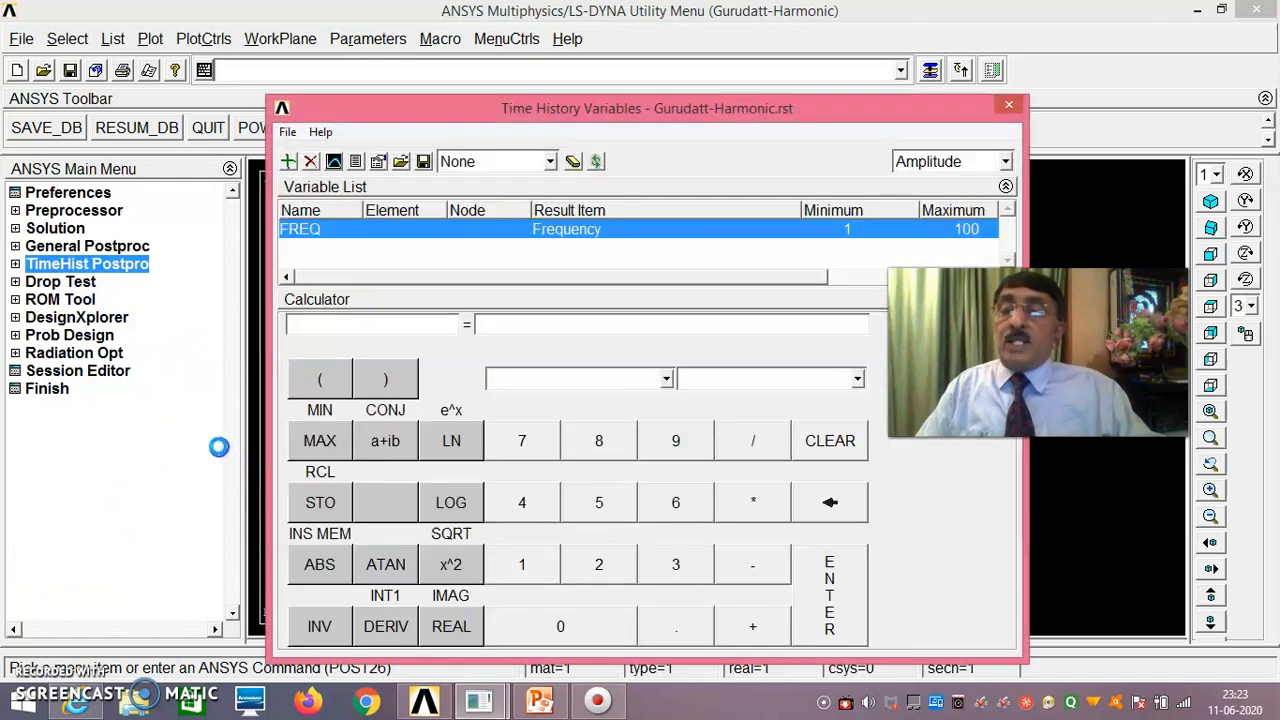
pyautogui.click(112, 287)
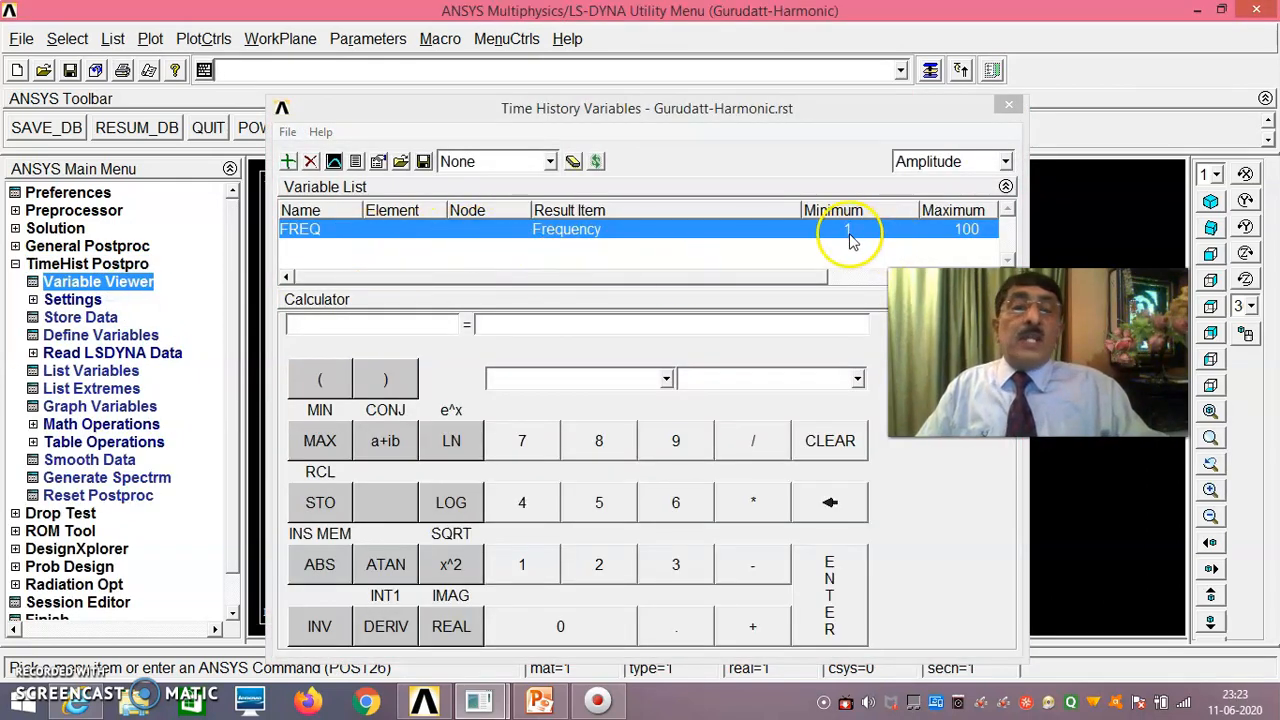
pyautogui.click(288, 162)
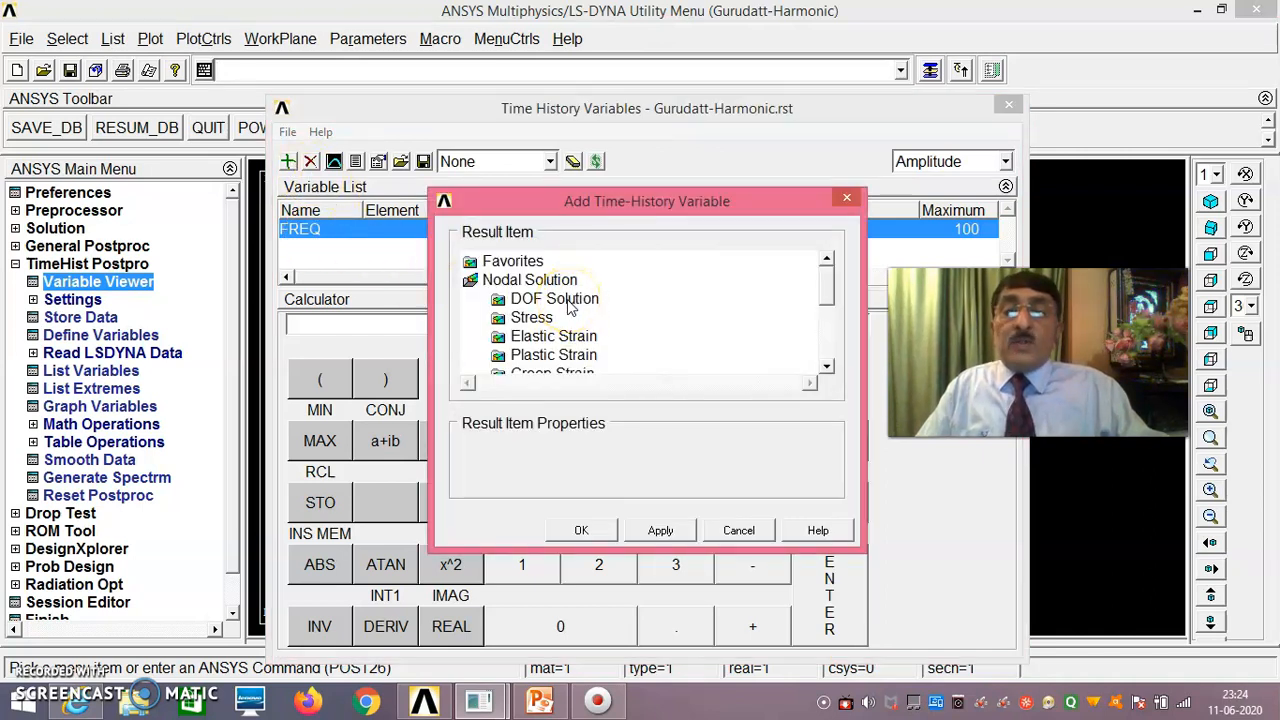
pyautogui.doubleClick(560, 299)
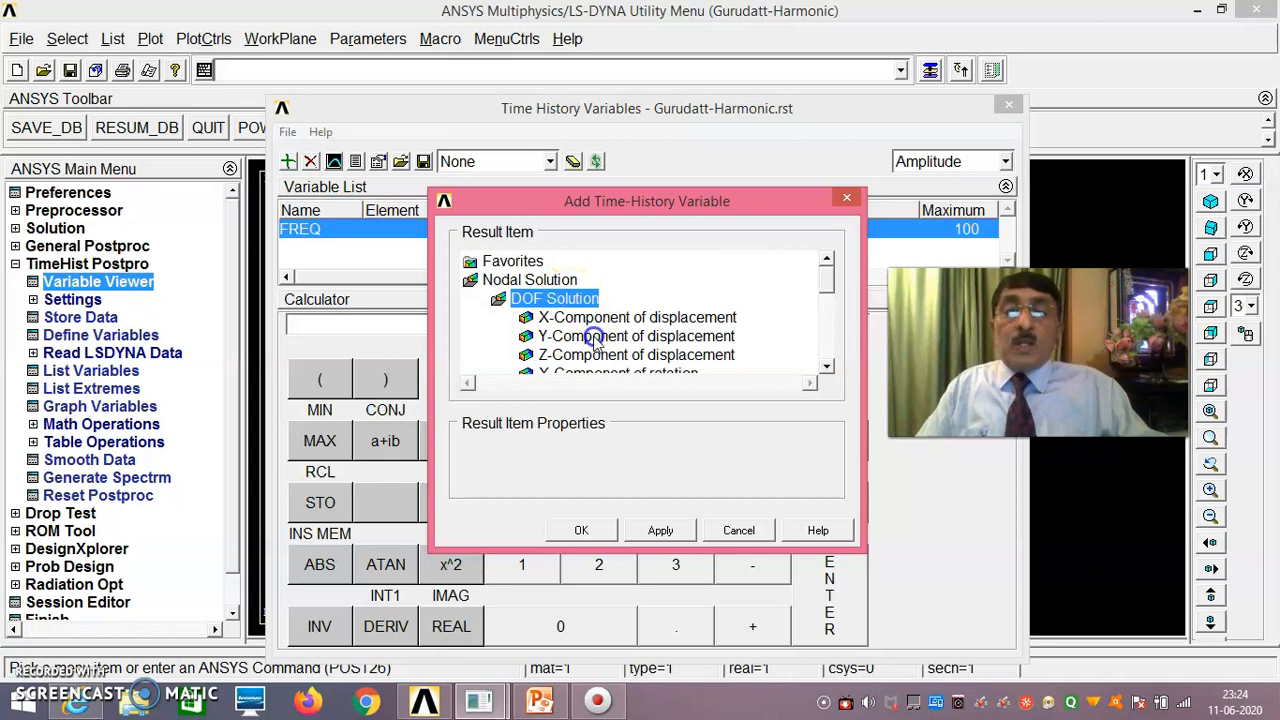
pyautogui.click(594, 338)
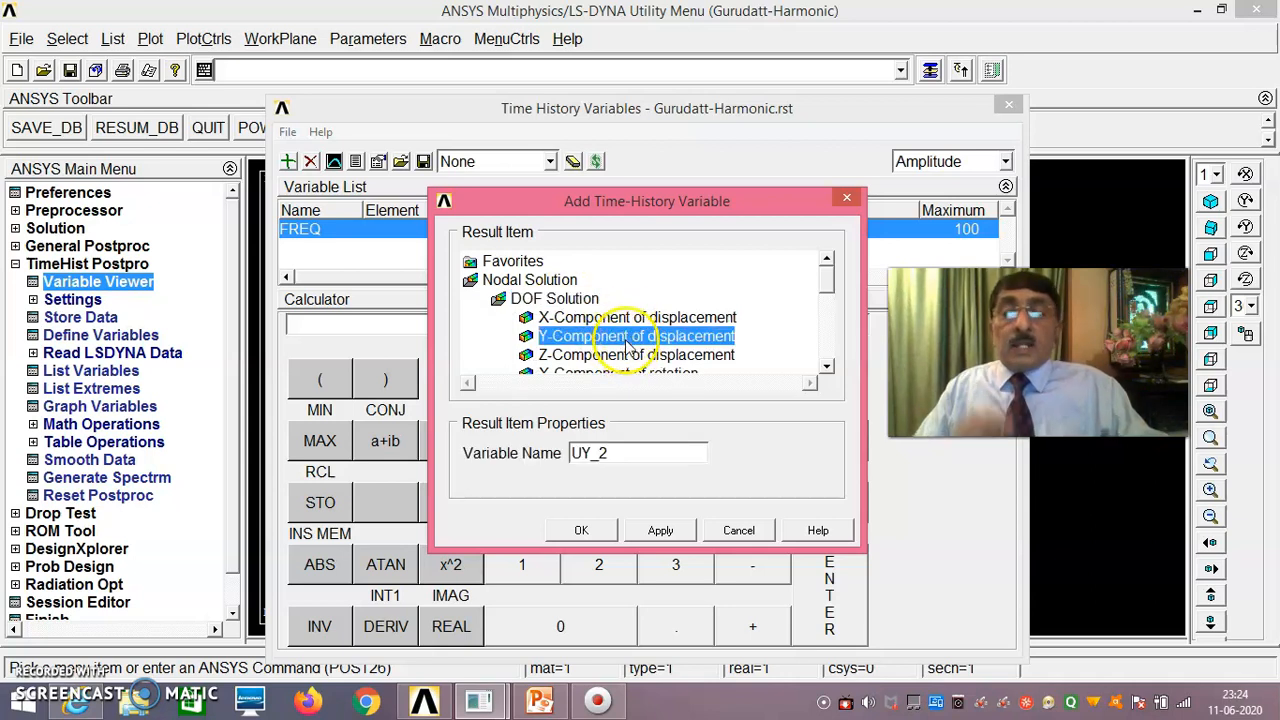
pyautogui.click(585, 531)
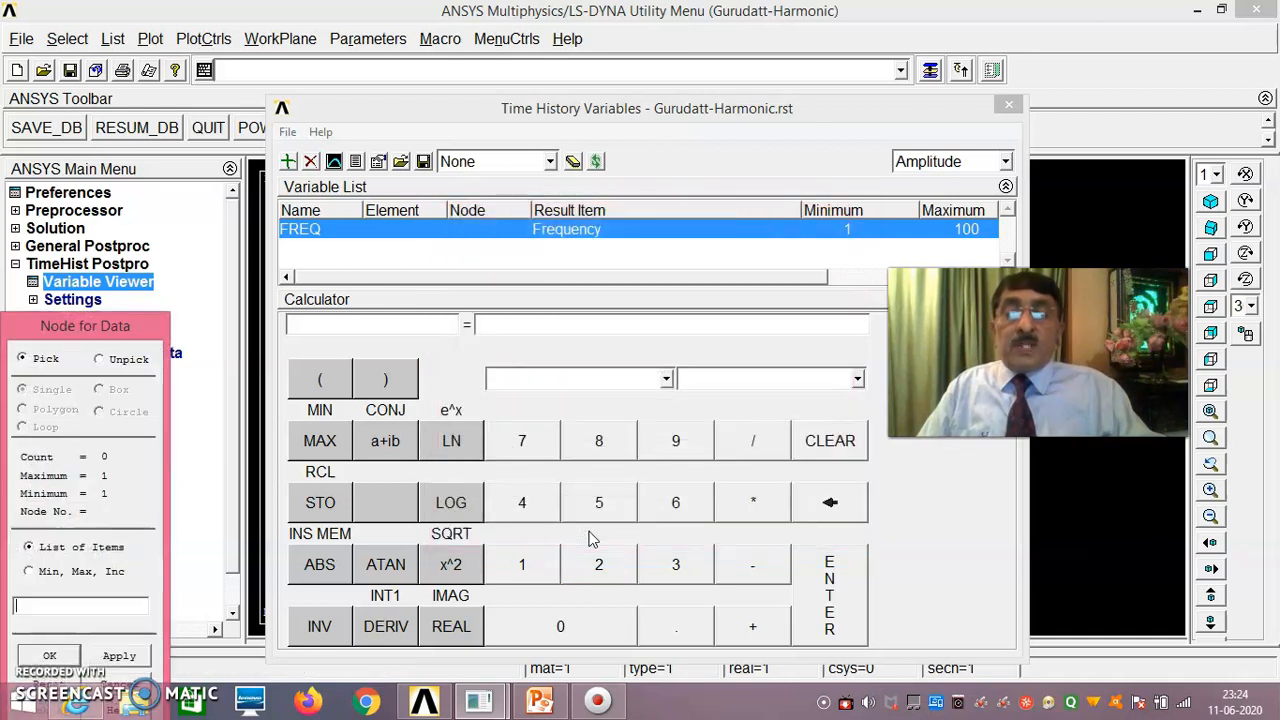
pyautogui.click(757, 138)
pyautogui.moveTo(810, 112); pyautogui.dragTo(860, 527)
pyautogui.click(836, 408)
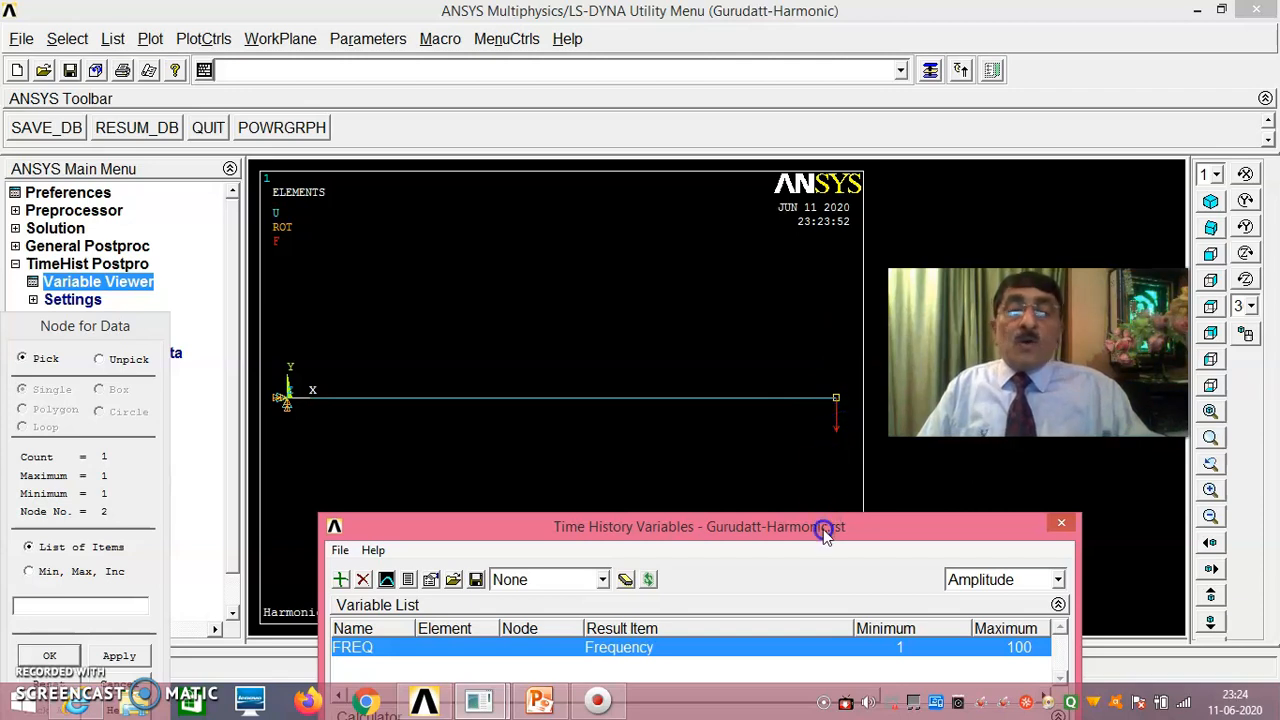
pyautogui.moveTo(822, 527); pyautogui.dragTo(814, 206)
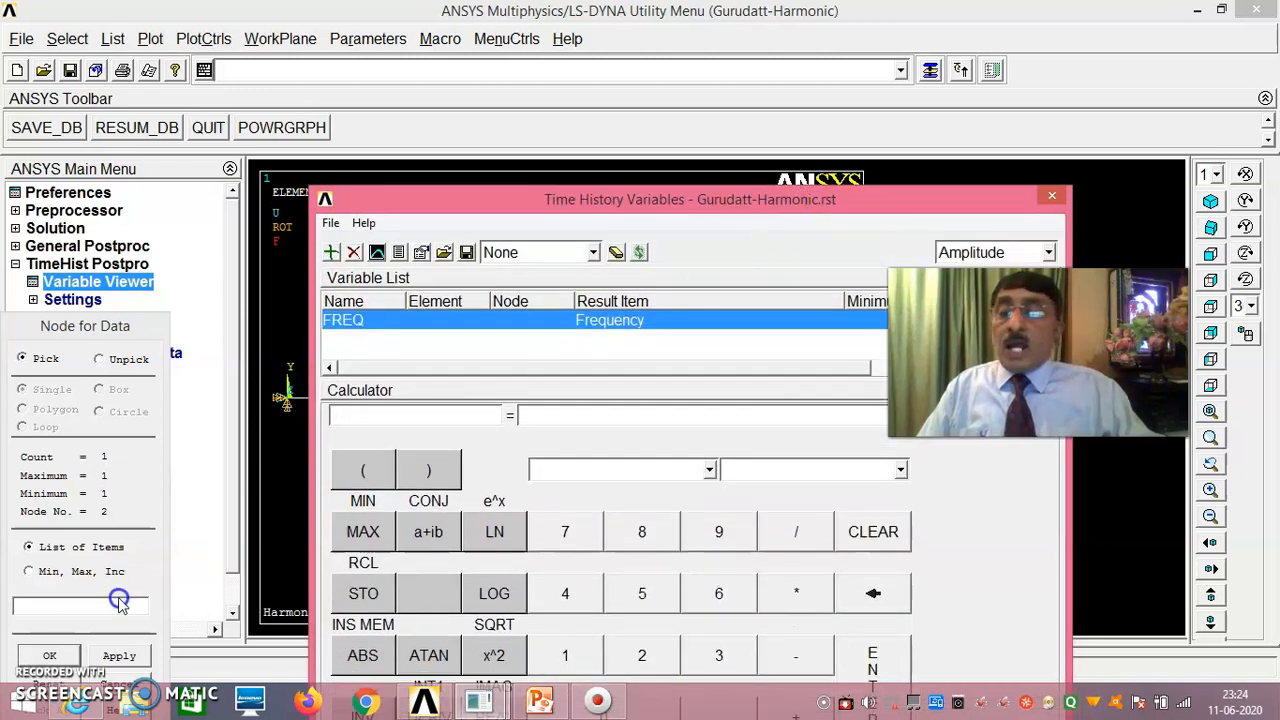
pyautogui.click(53, 656)
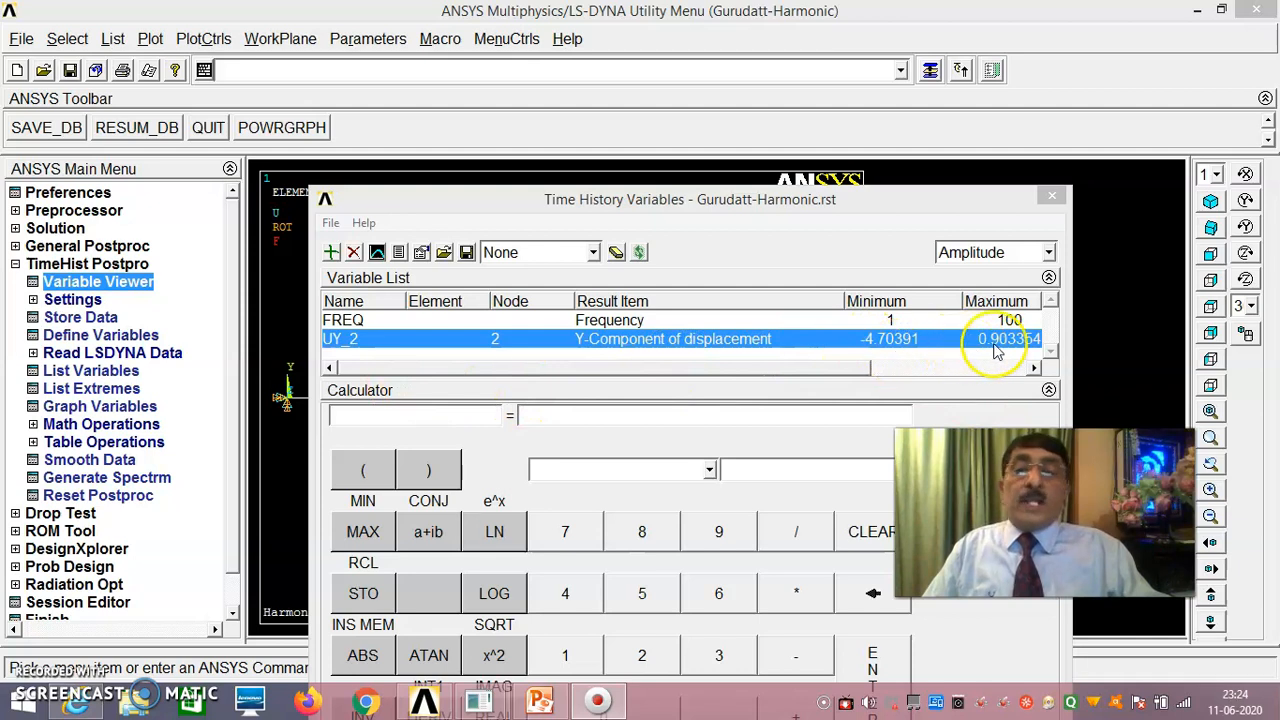
# List the amplitude and phase of variable UY_2 by frequency, examine the values over the whole range, and close the listing
pyautogui.click(399, 254)
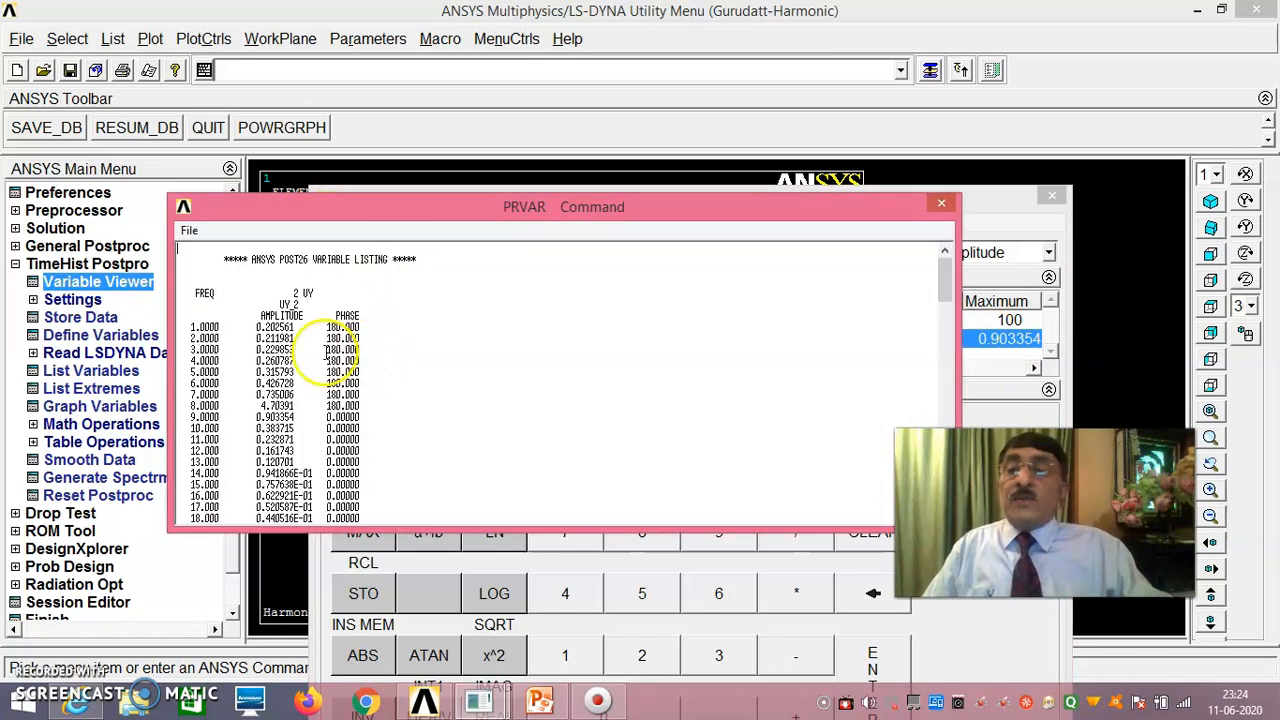
pyautogui.scroll(-1, 213, 305)
pyautogui.scroll(-18, 215, 305)
pyautogui.scroll(-10, 224, 375)
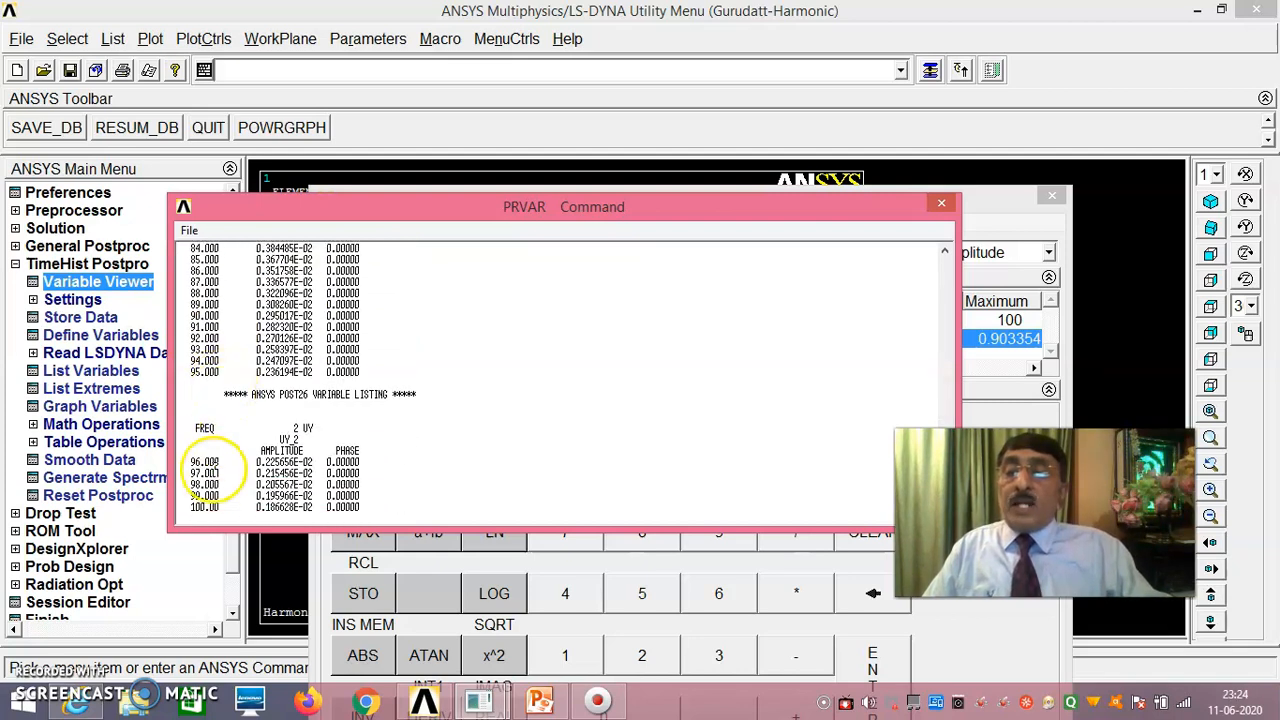
pyautogui.scroll(5, 210, 475)
pyautogui.scroll(18, 204, 482)
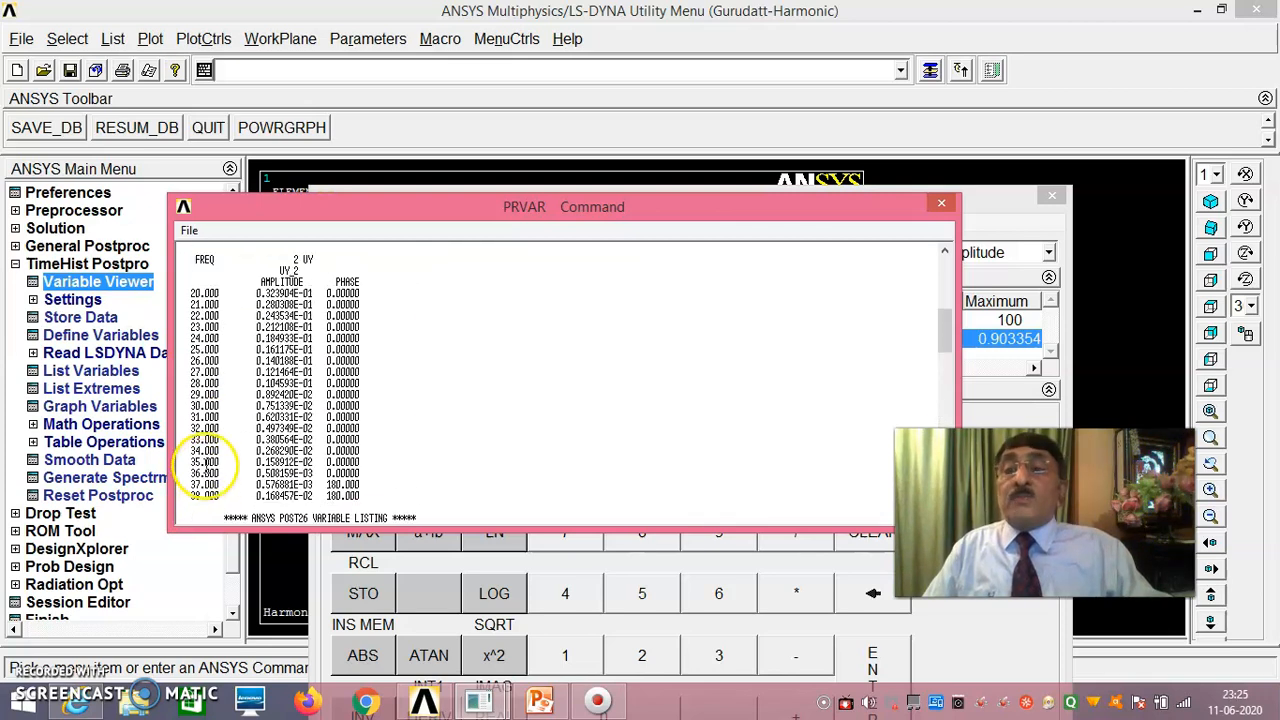
pyautogui.scroll(8, 205, 466)
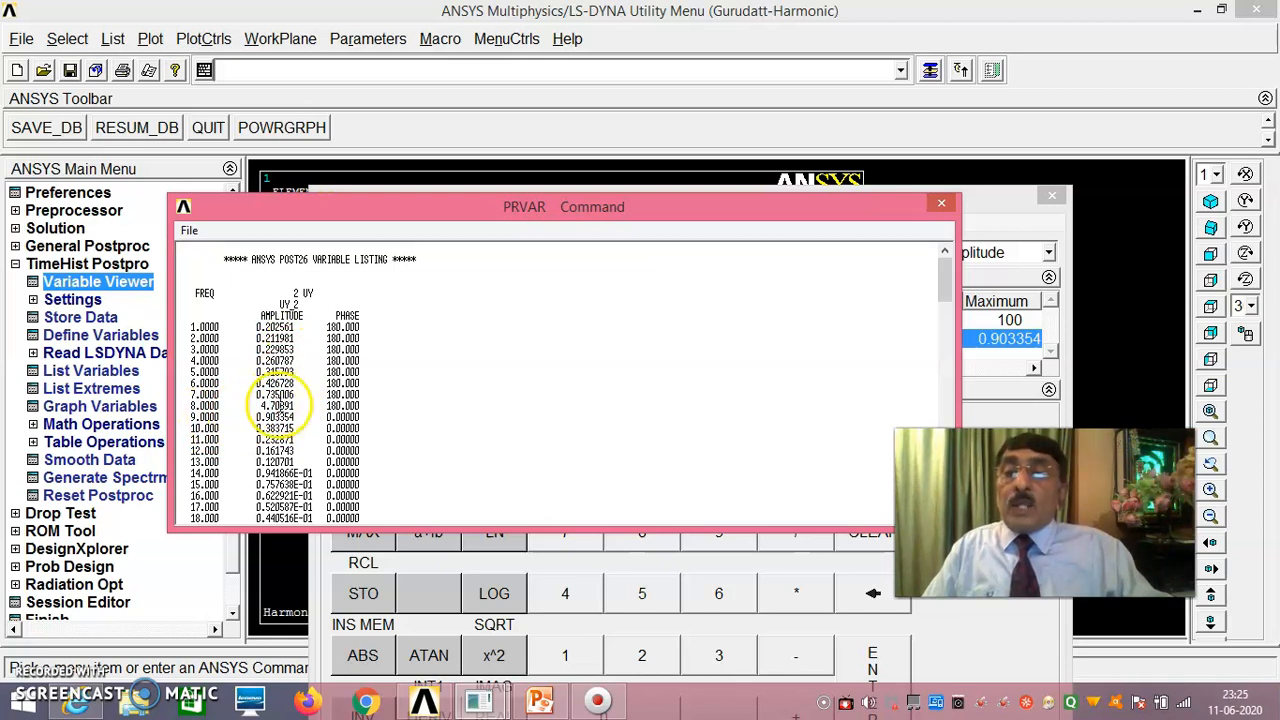
pyautogui.scroll(-2, 238, 403)
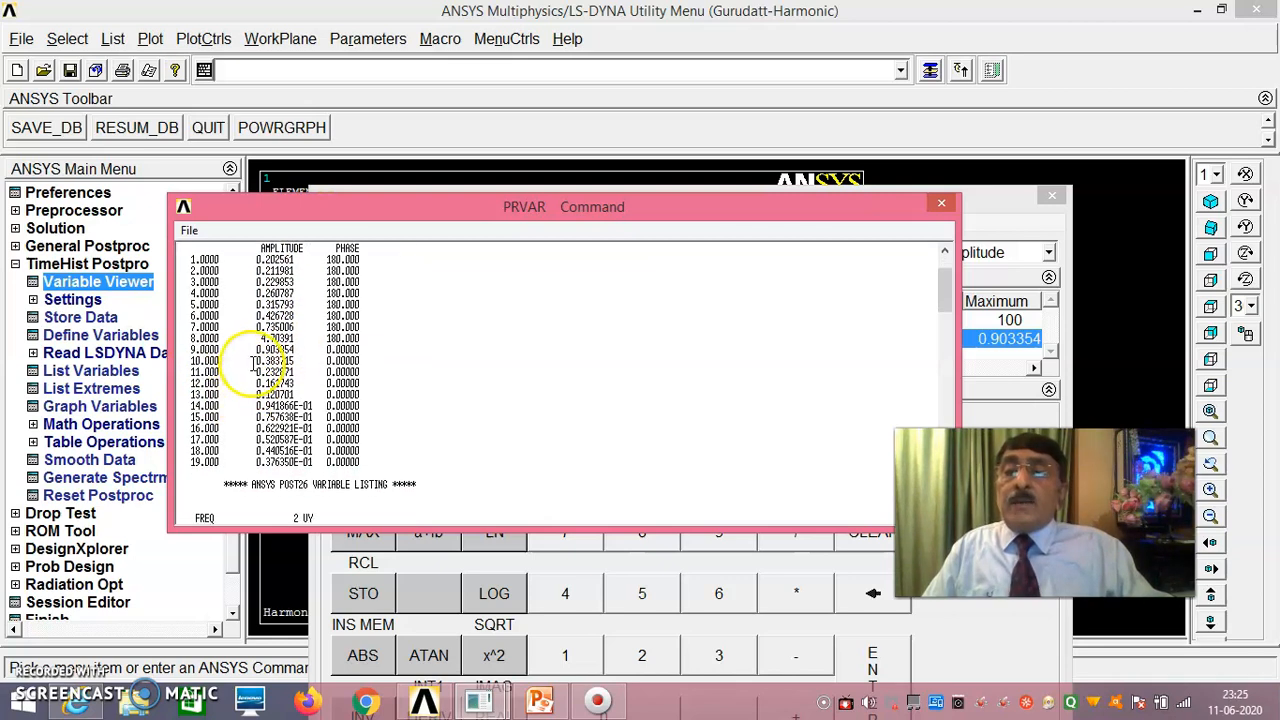
pyautogui.scroll(-4, 254, 362)
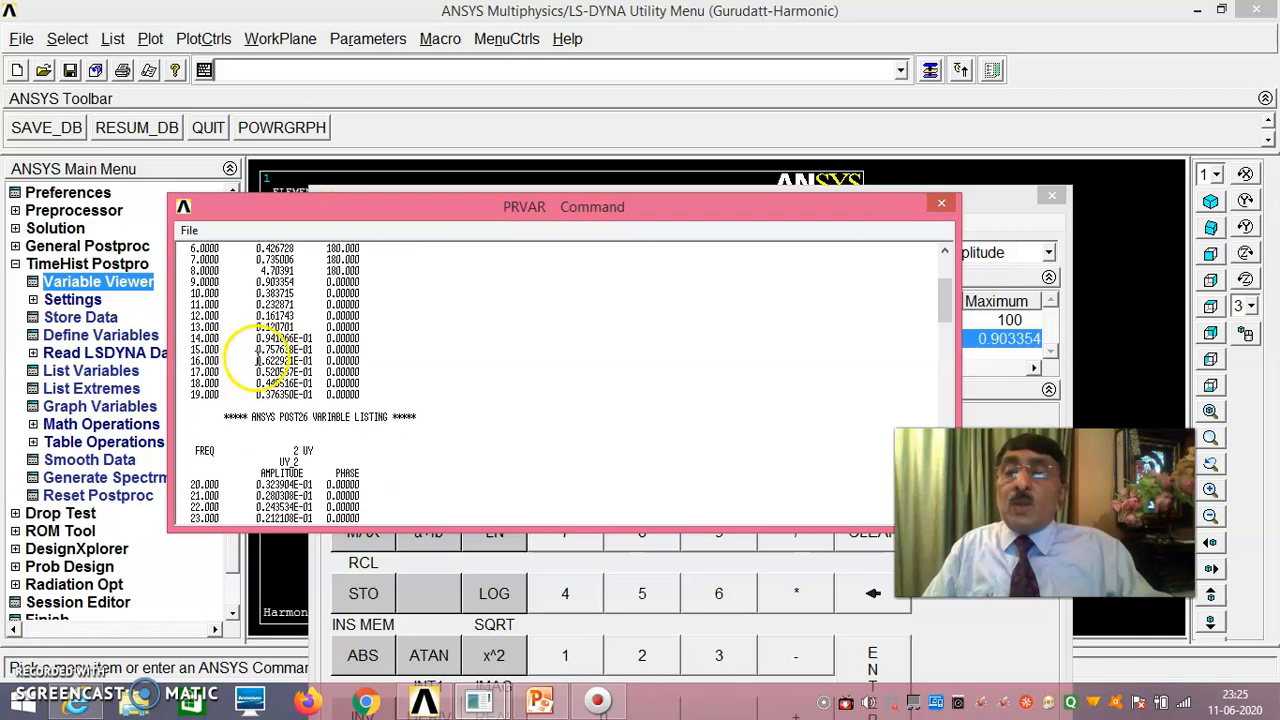
pyautogui.scroll(-8, 281, 338)
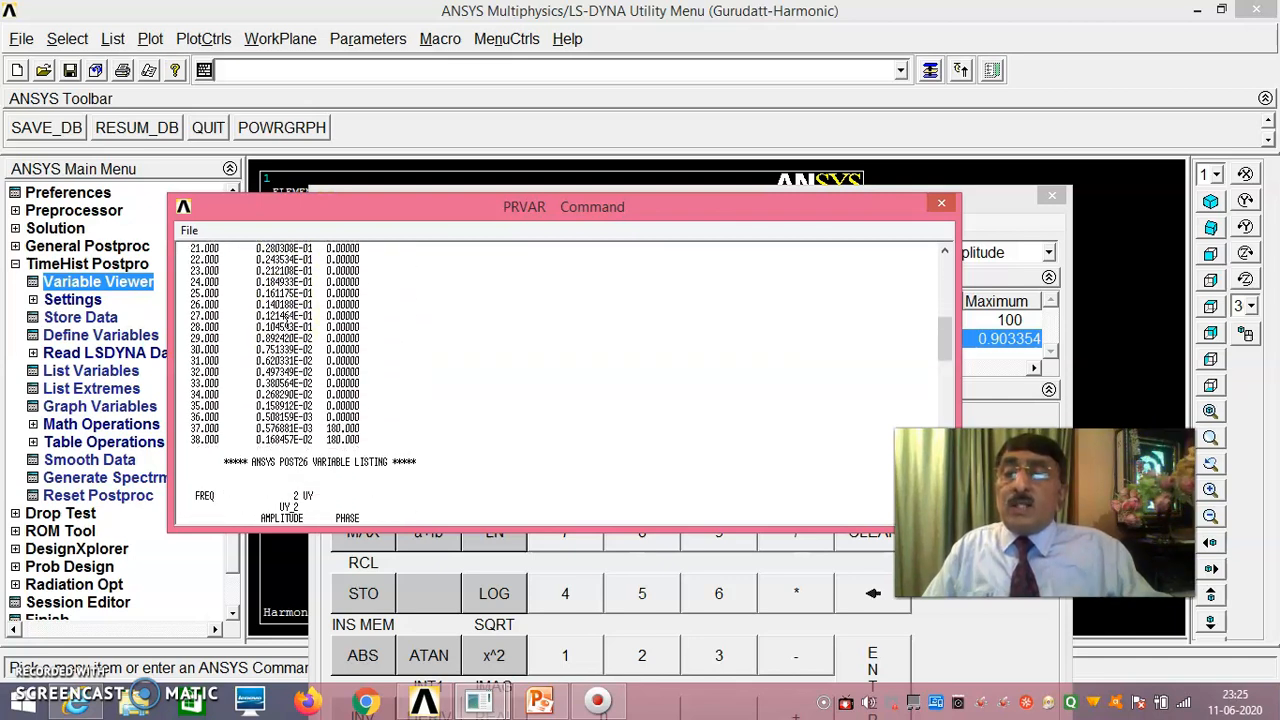
pyautogui.scroll(-5, 286, 326)
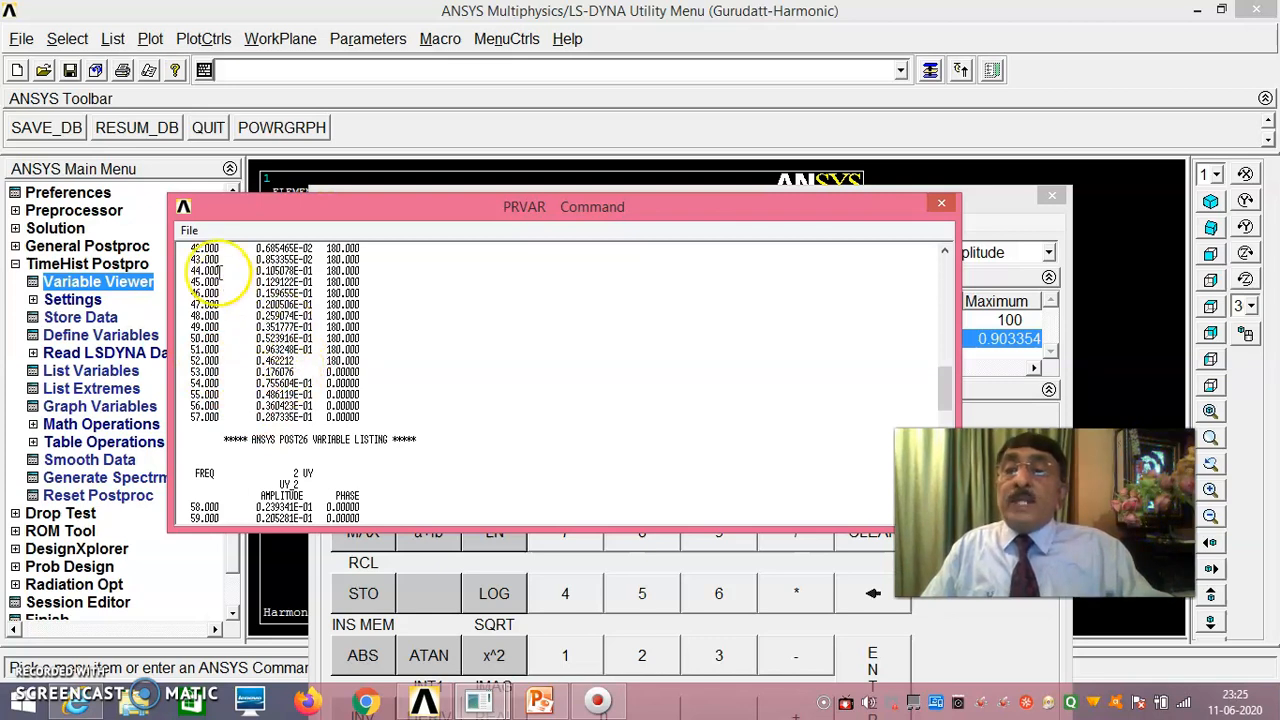
pyautogui.click(188, 232)
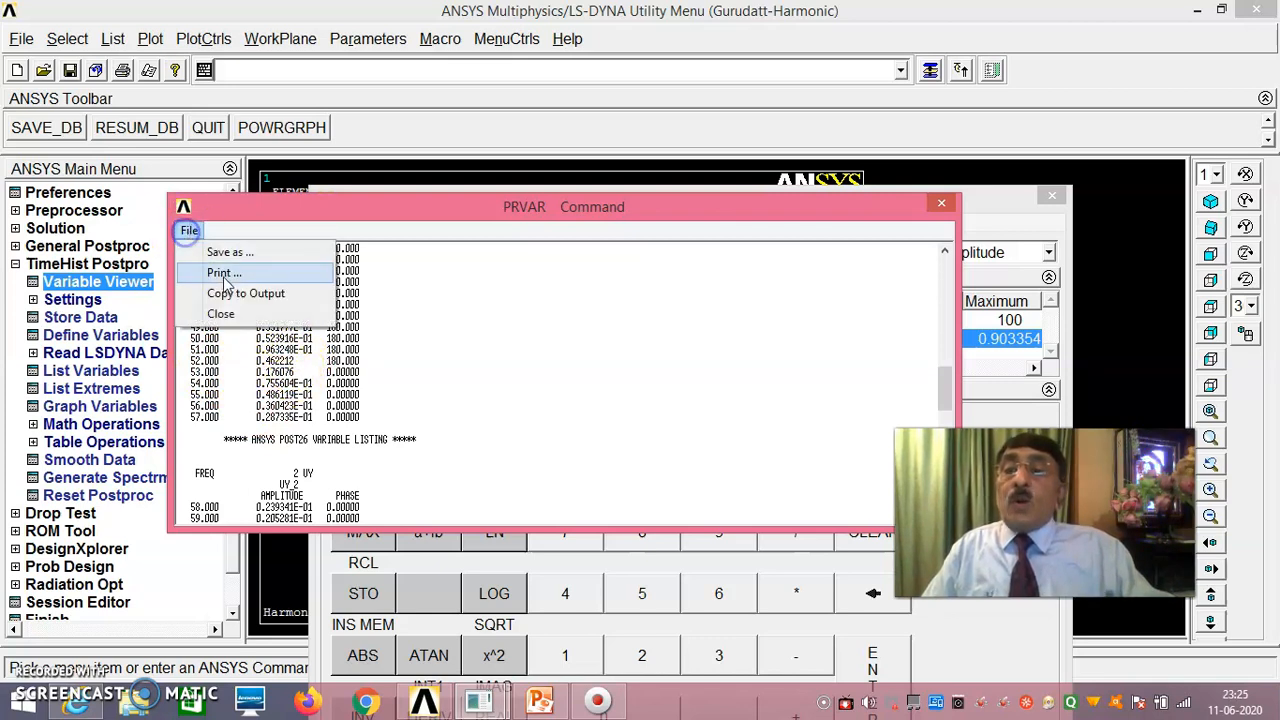
pyautogui.click(222, 315)
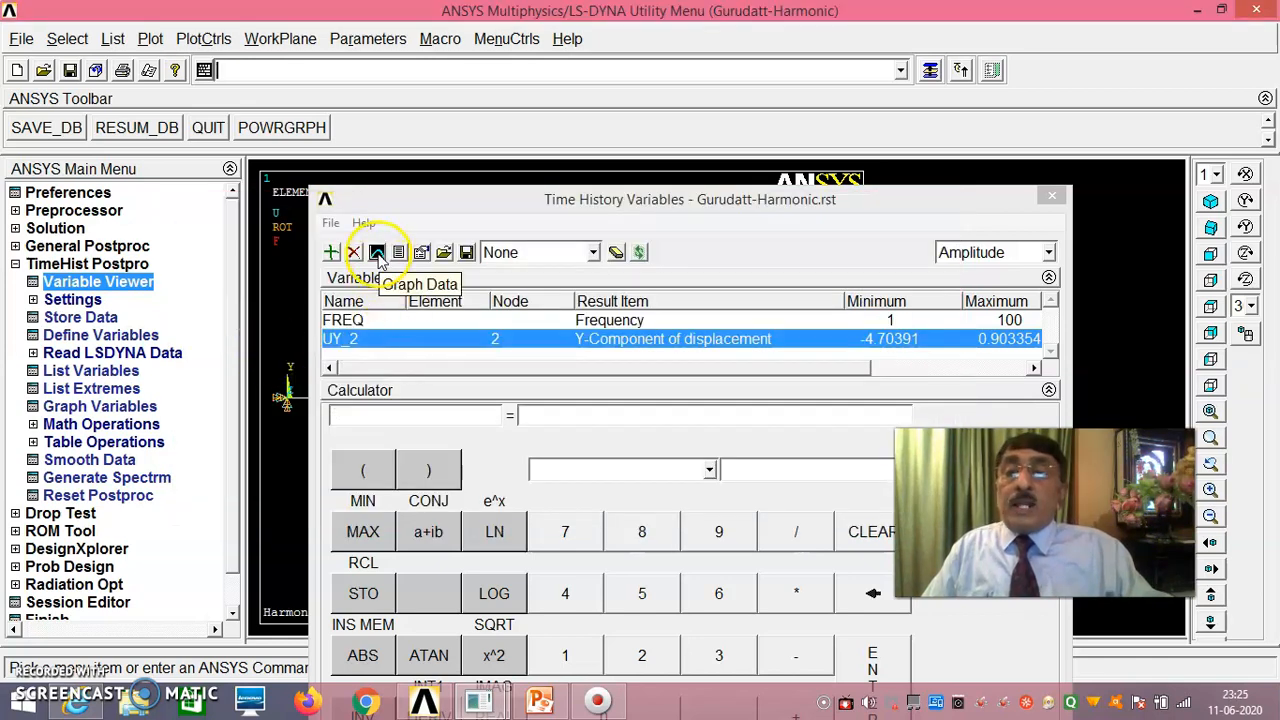
# Graph the UY_2 amplitude against frequency and move the Time History Variables window clear of the plot to examine the response peaks
pyautogui.click(378, 255)
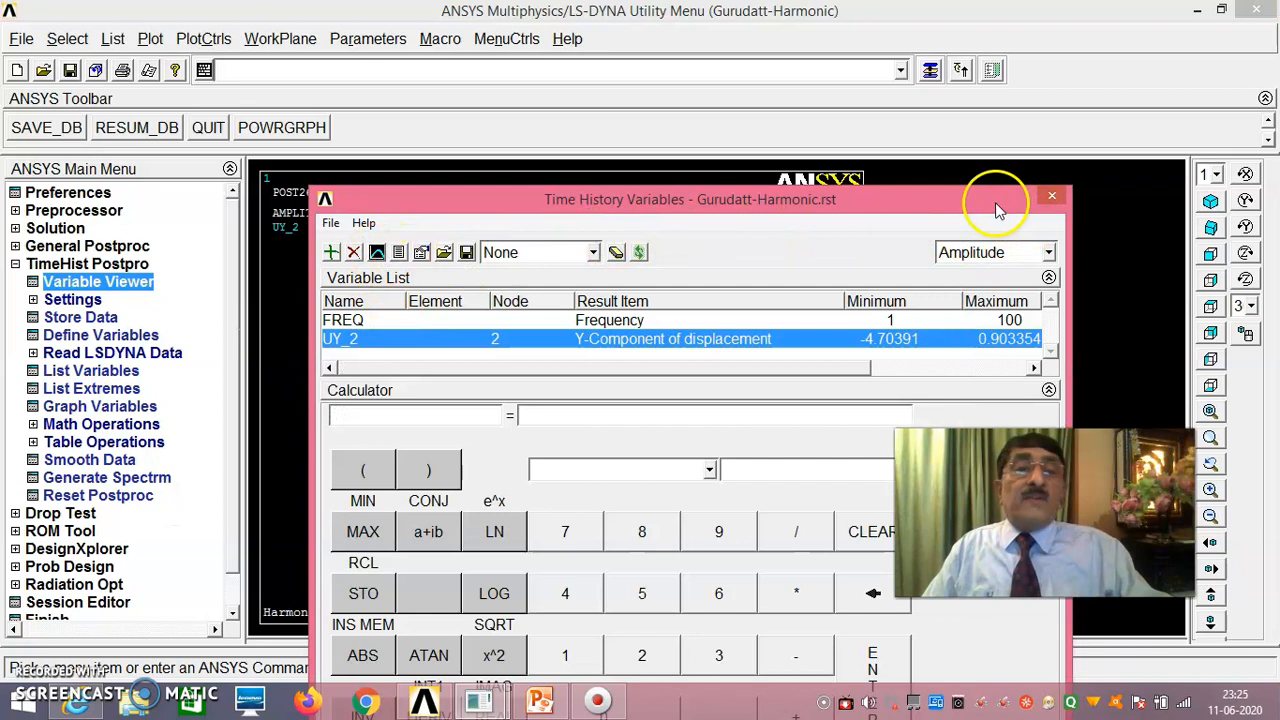
pyautogui.moveTo(920, 200); pyautogui.dragTo(919, 568)
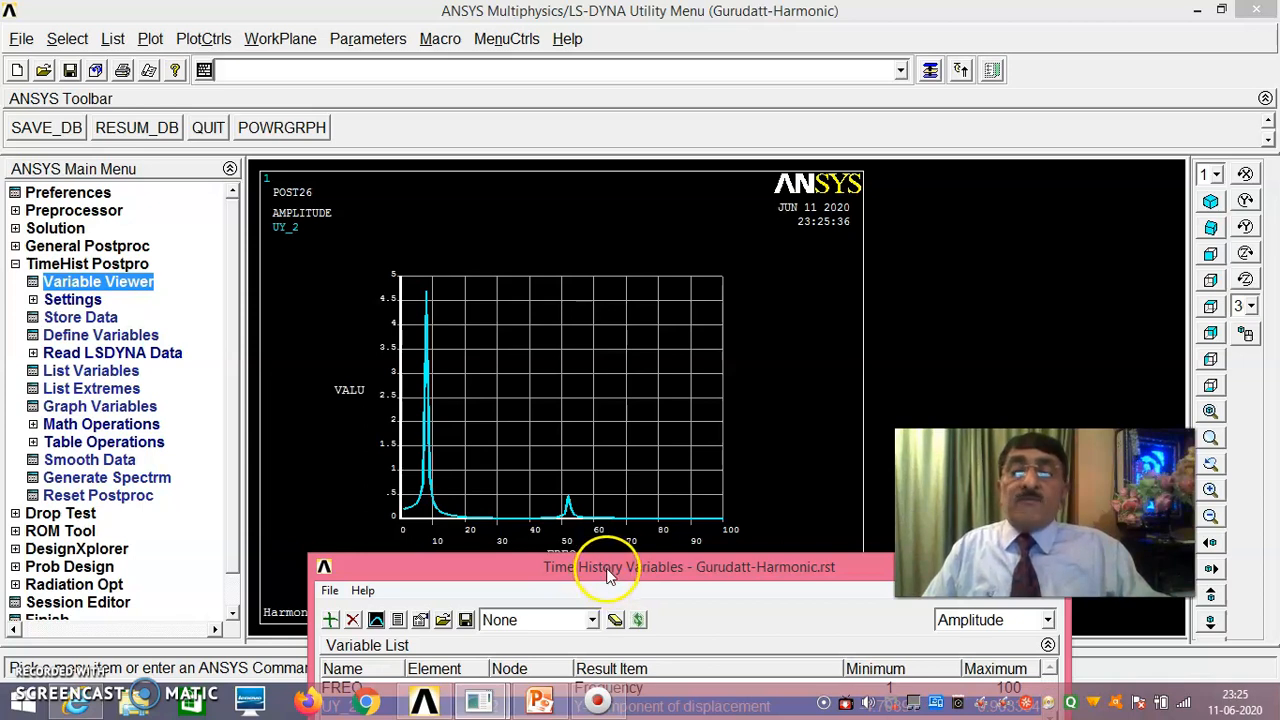
pyautogui.moveTo(607, 569); pyautogui.dragTo(622, 253)
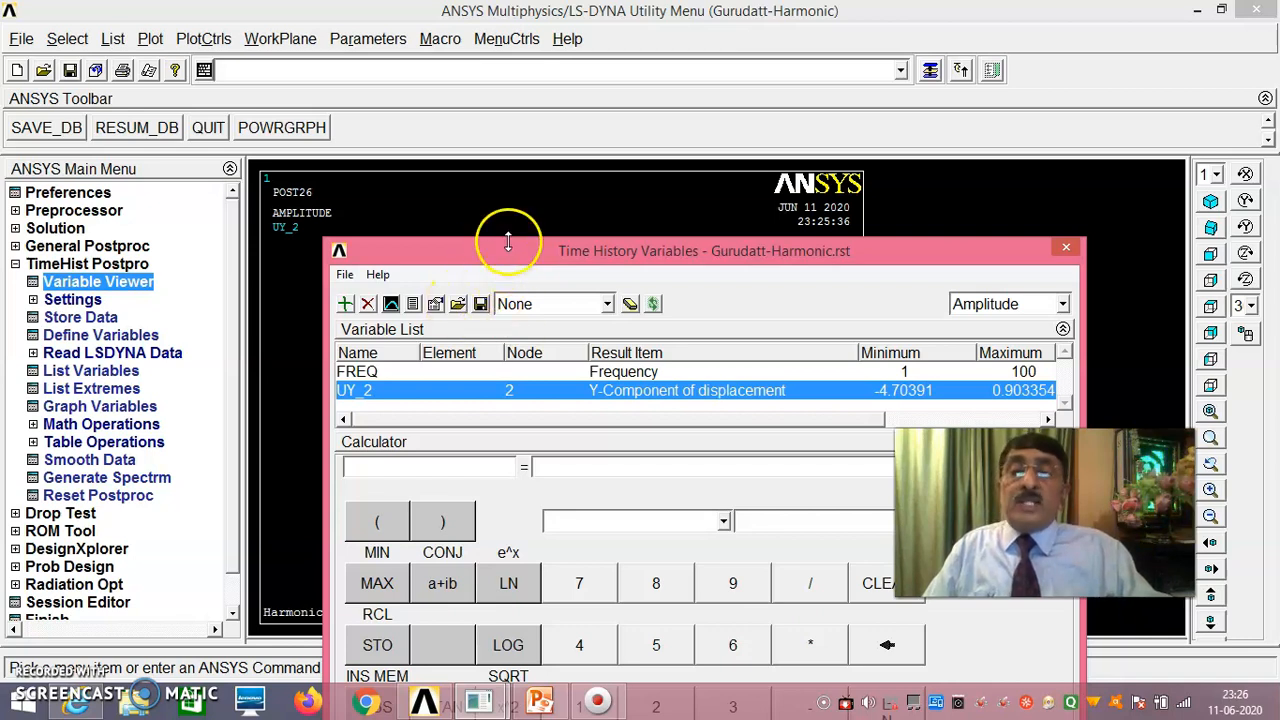
pyautogui.moveTo(507, 246); pyautogui.dragTo(482, 582)
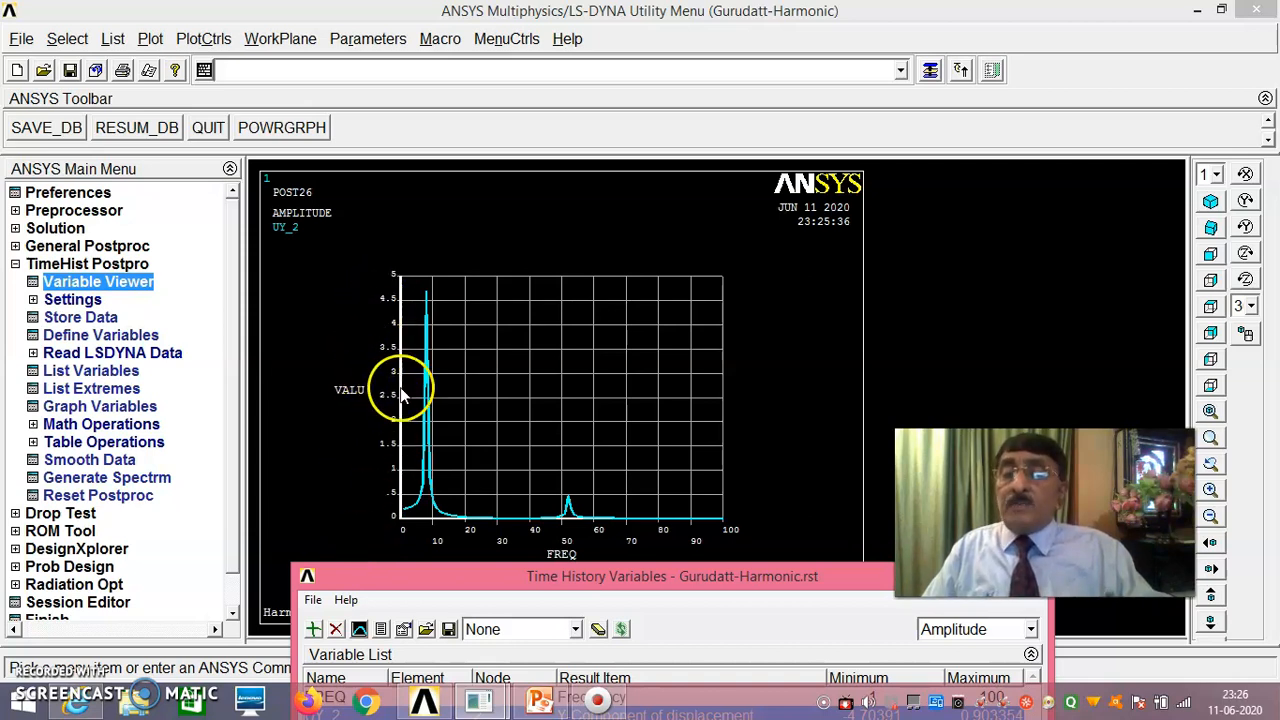
pyautogui.moveTo(728, 577); pyautogui.dragTo(733, 268)
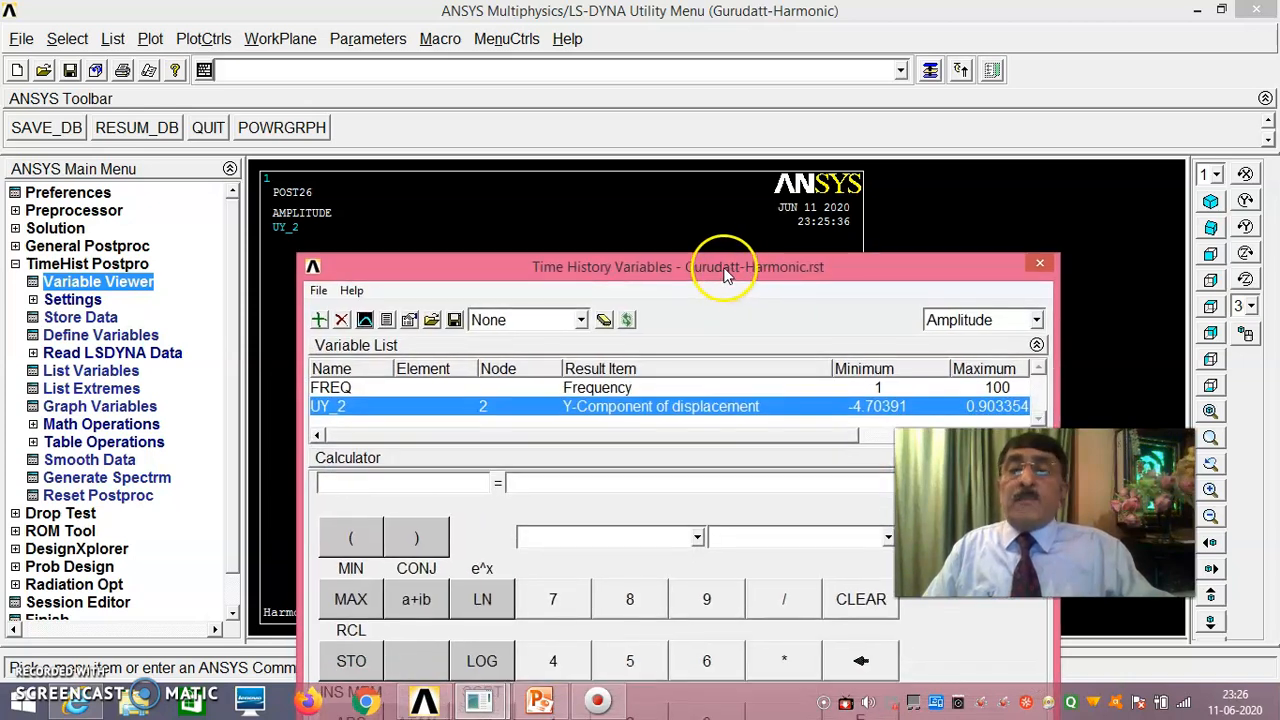